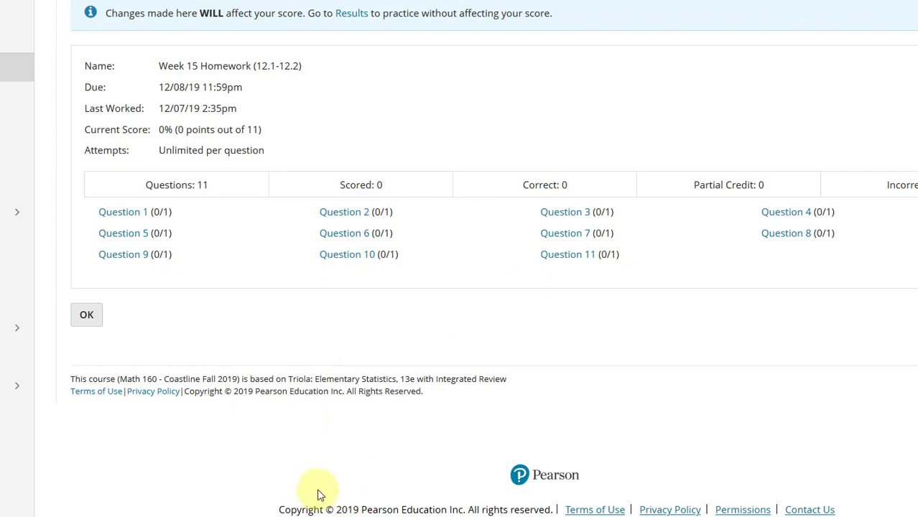
# - Open the self-esteem data table of homework question 10 and move its window aside
pyautogui.moveTo(251, 511)
pyautogui.click(243, 489)
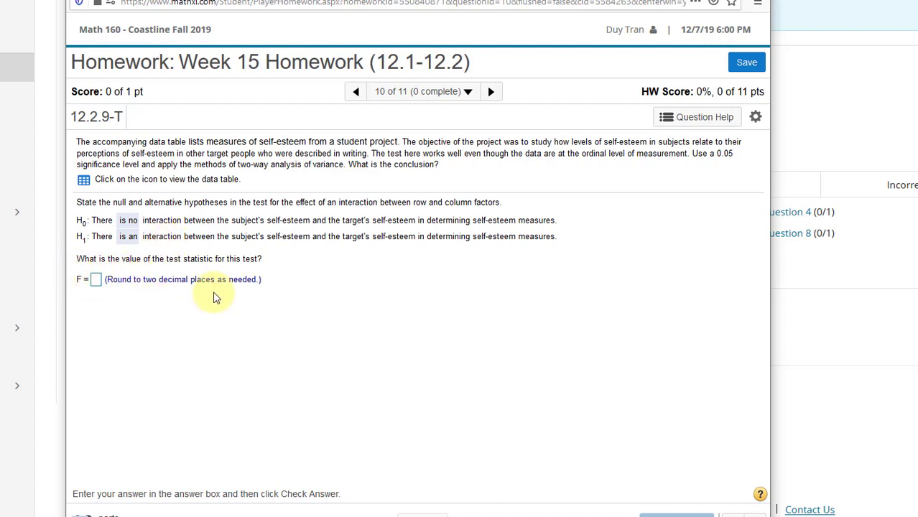
pyautogui.click(84, 181)
pyautogui.moveTo(389, 212); pyautogui.dragTo(334, 174)
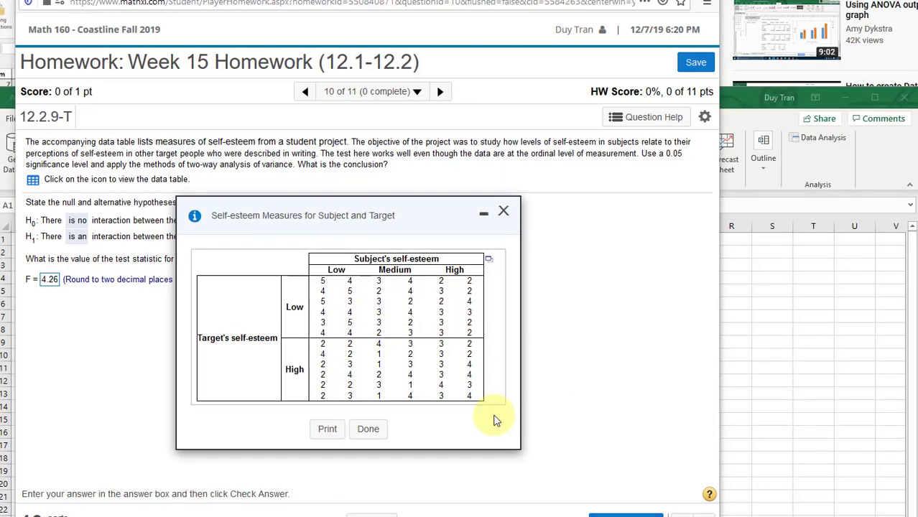
# - Open the self-esteem data table in Excel and review its Row Factor and Column Factor entries
pyautogui.click(489, 263)
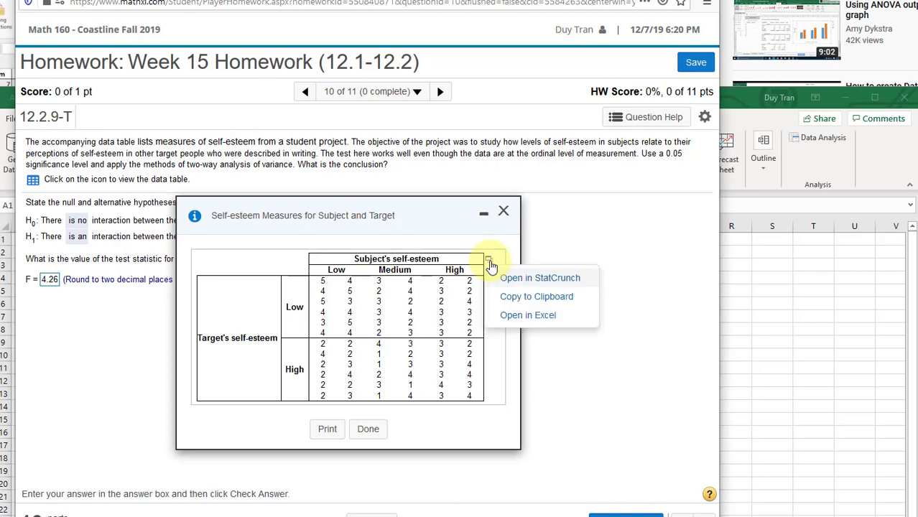
pyautogui.click(543, 314)
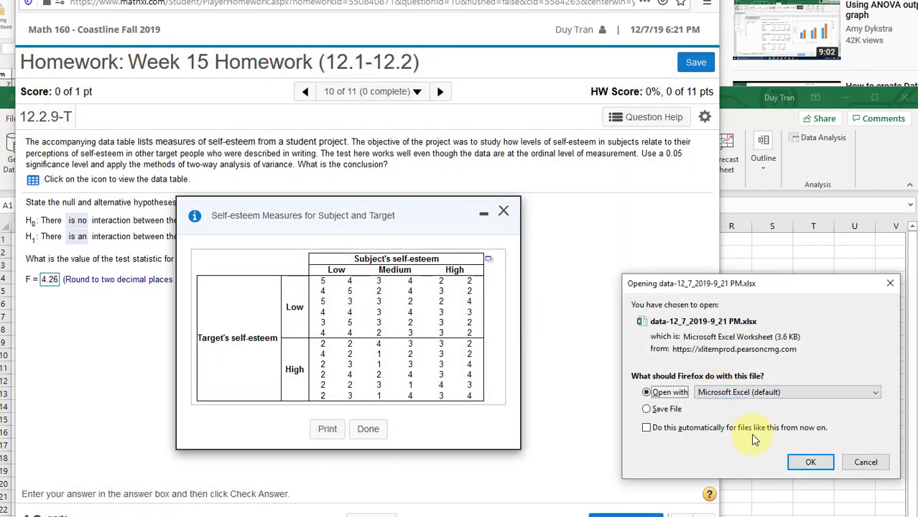
pyautogui.click(810, 462)
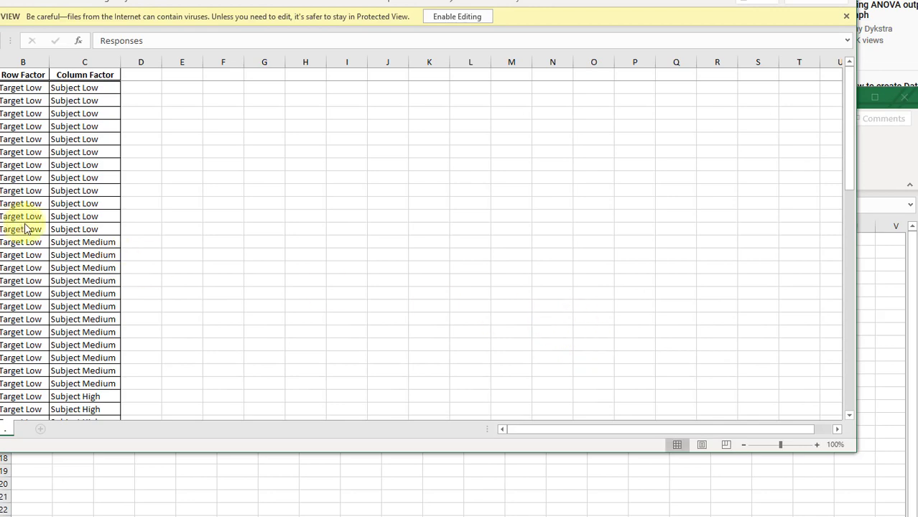
pyautogui.scroll(-9, 43, 244)
pyautogui.scroll(-7, 50, 266)
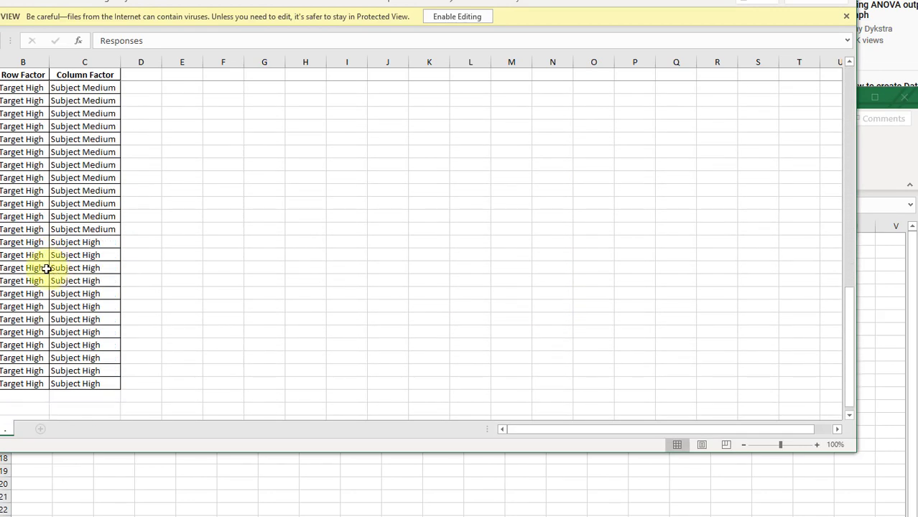
pyautogui.scroll(7, 10, 251)
pyautogui.scroll(9, 6, 255)
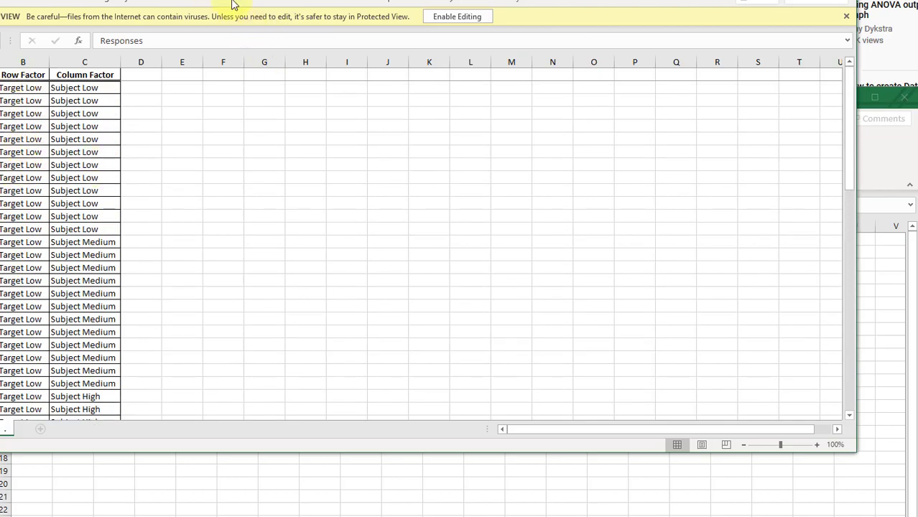
# - Bring the exported data workbook fully into view, check its layout and close it
pyautogui.moveTo(232, 1); pyautogui.dragTo(451, 149)
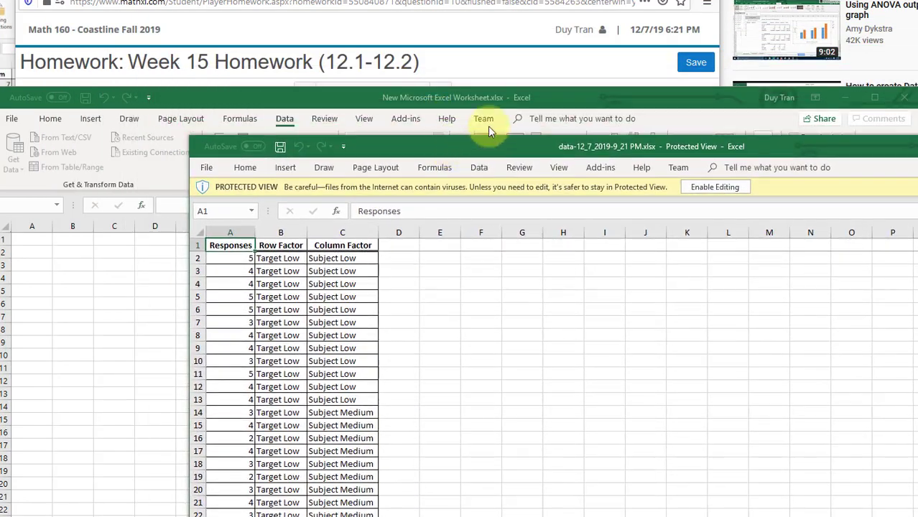
pyautogui.click(843, 98)
pyautogui.moveTo(347, 147); pyautogui.dragTo(201, 92)
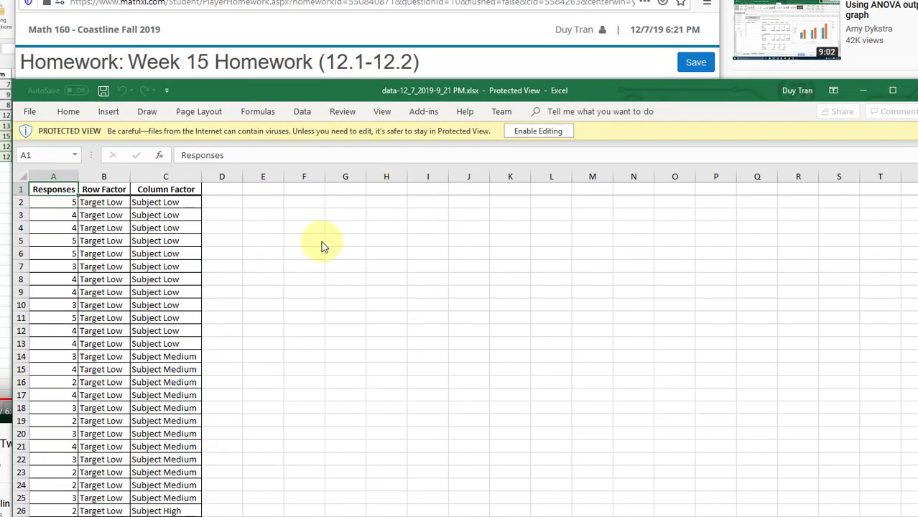
pyautogui.click(911, 90)
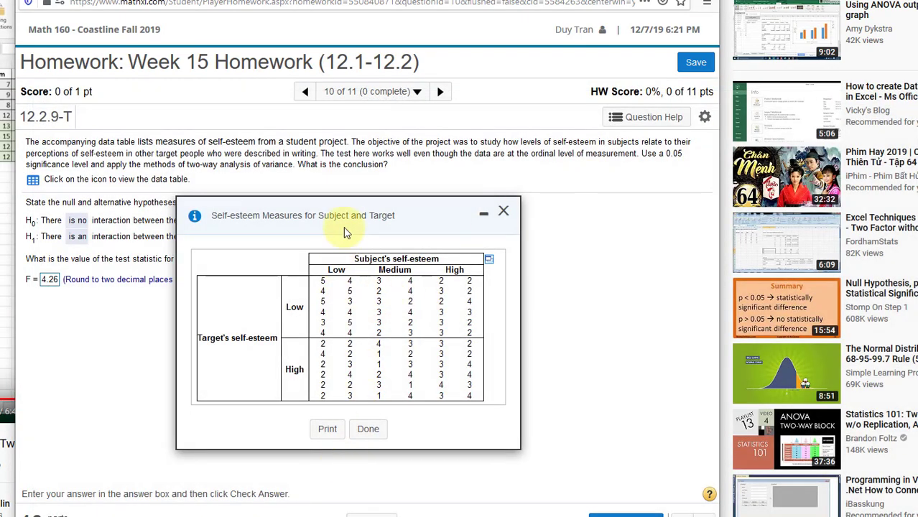
# - Arrange the self-esteem data table and the blank New Microsoft Excel Worksheet workbook side by side
pyautogui.moveTo(332, 212); pyautogui.dragTo(218, 170)
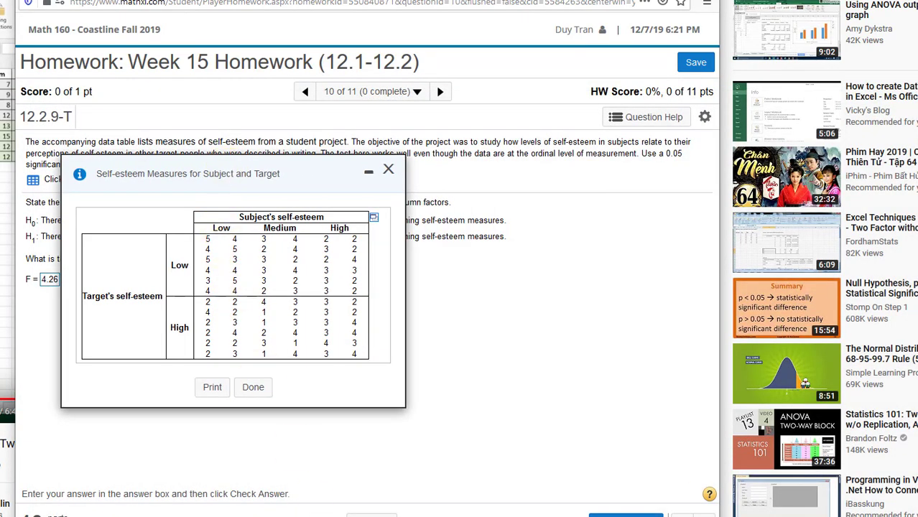
pyautogui.click(323, 516)
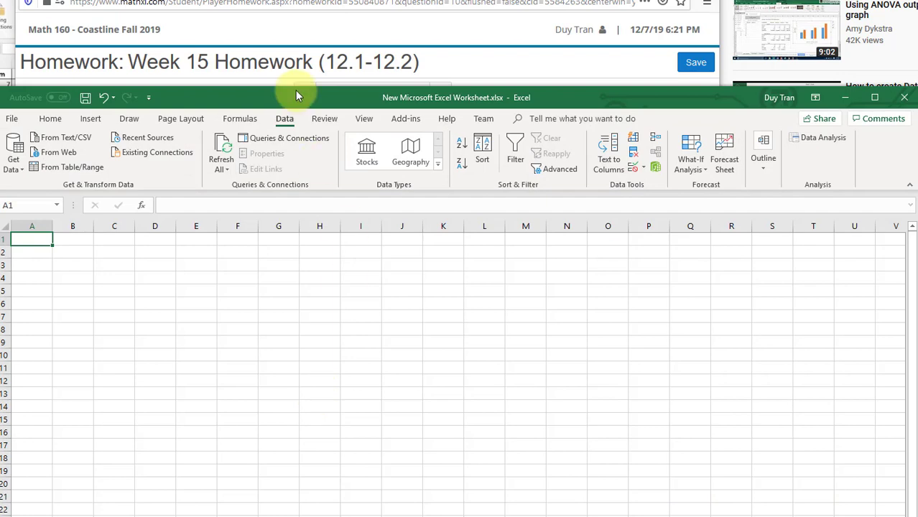
pyautogui.moveTo(296, 91); pyautogui.dragTo(711, 84)
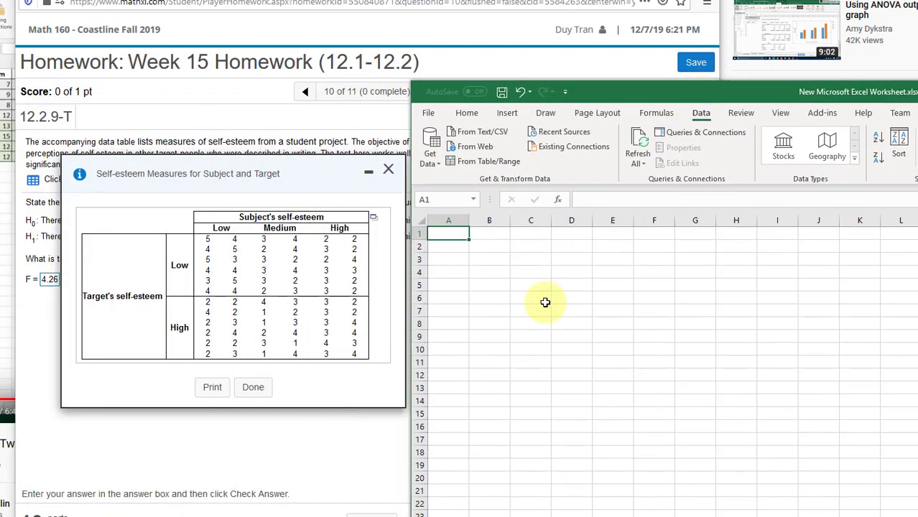
# - Enter the row label Low in C6 and the column headings Low, Medium and High in D5:F5
pyautogui.click(546, 301)
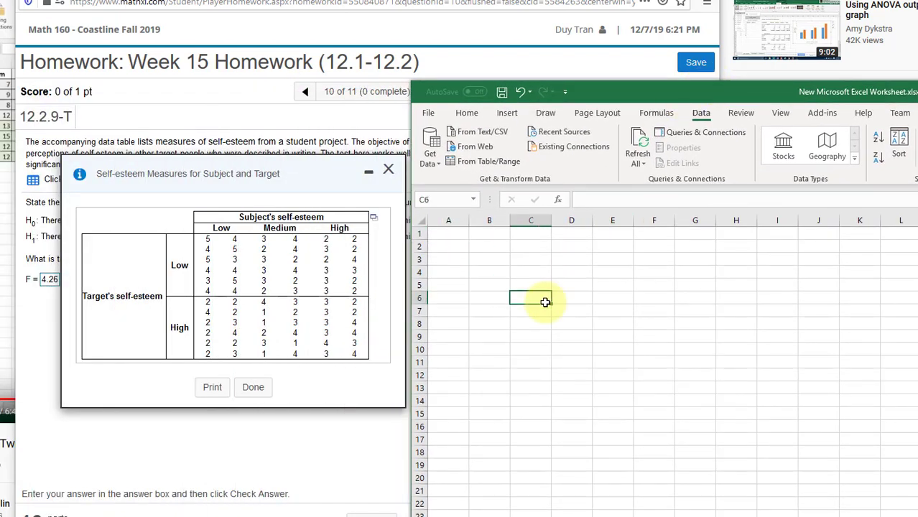
pyautogui.write('Low')
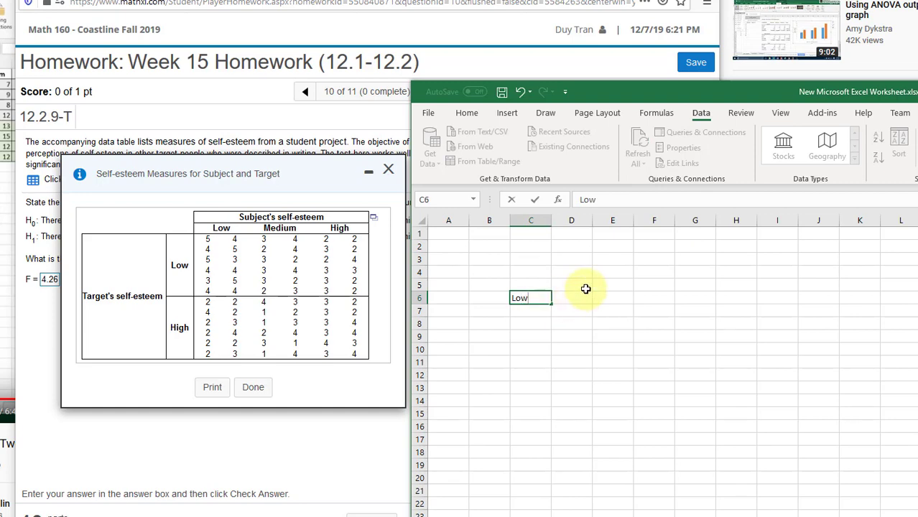
pyautogui.click(582, 284)
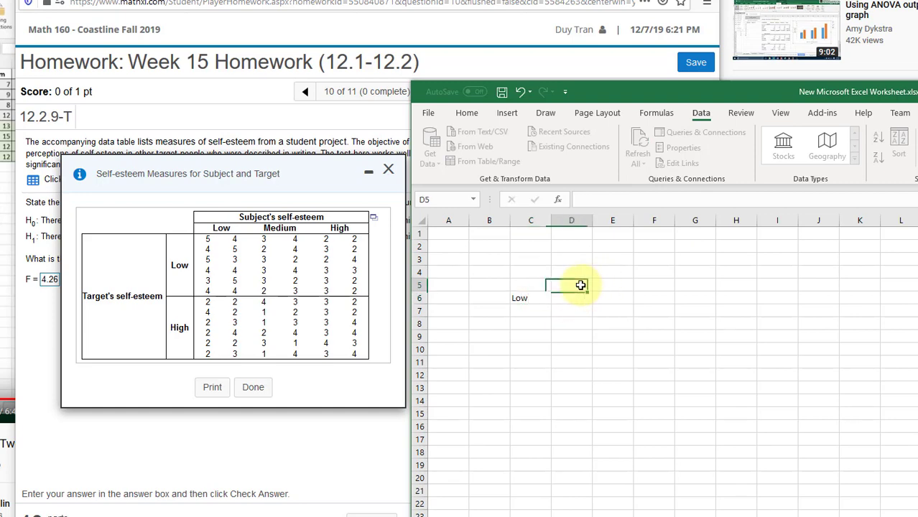
pyautogui.write('Low')
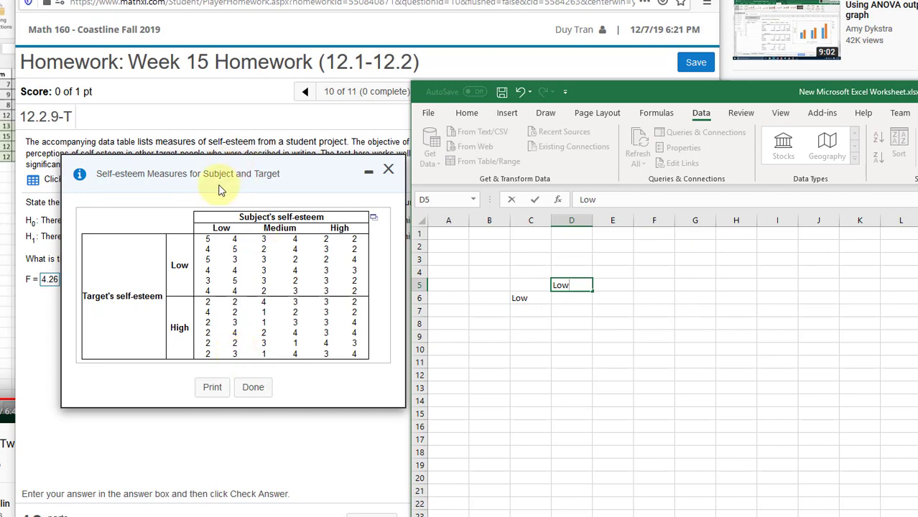
pyautogui.press('Tab')
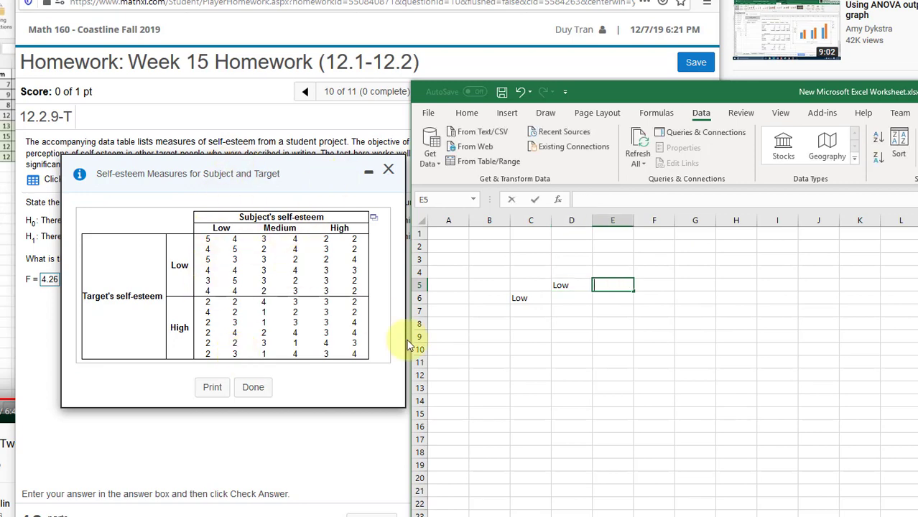
pyautogui.write('Md')
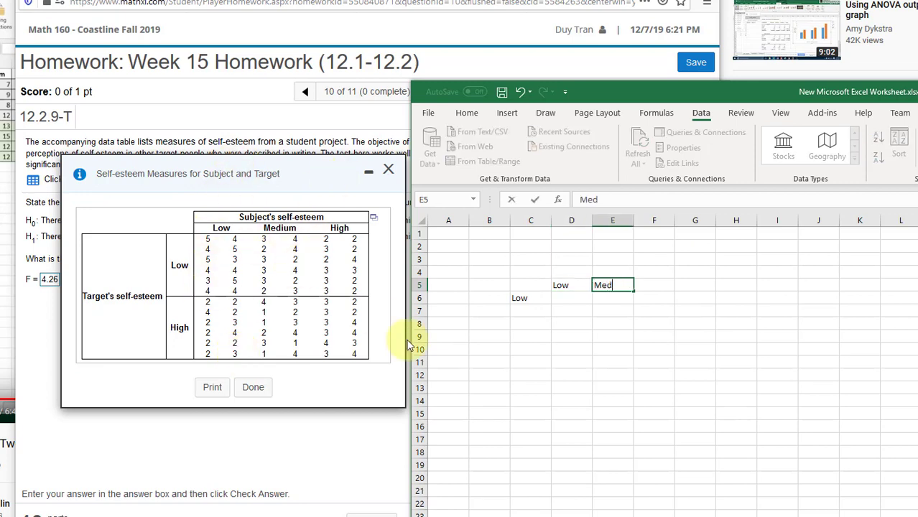
pyautogui.write('dium')
pyautogui.press('Tab')
pyautogui.write('High')
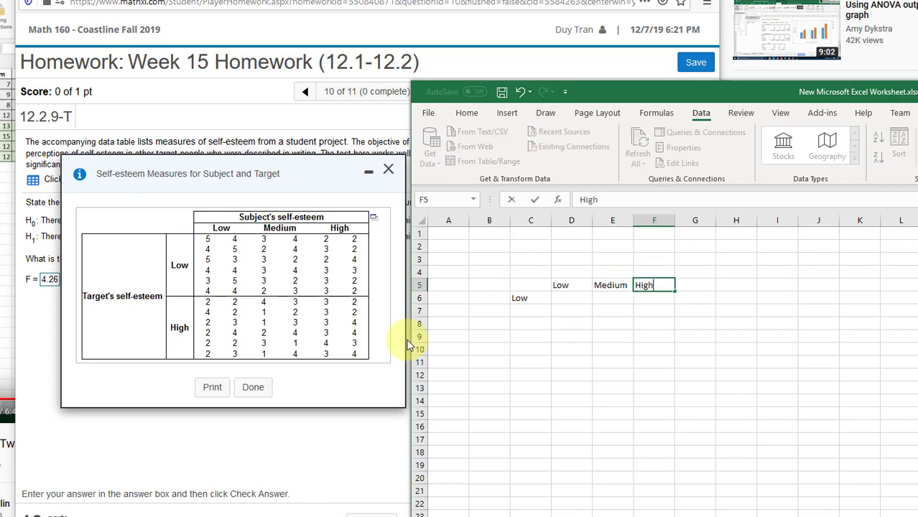
pyautogui.press('Return')
pyautogui.press('Left')
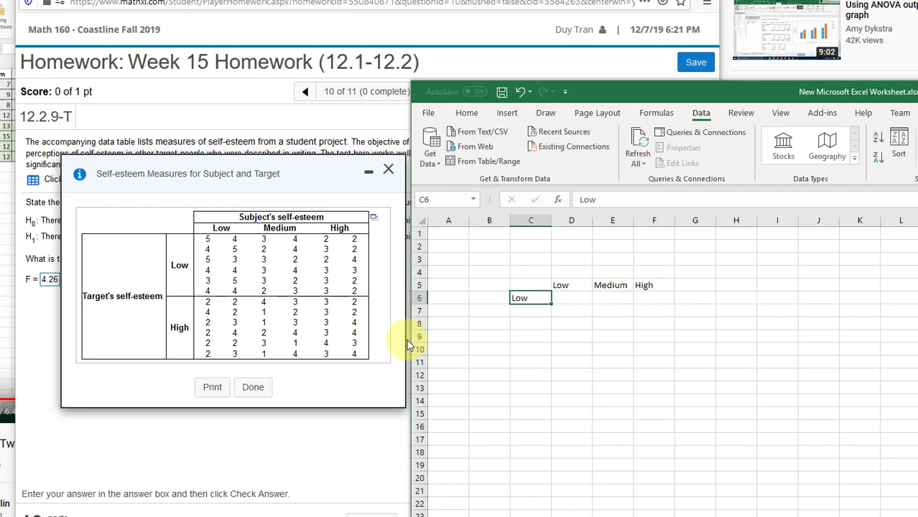
pyautogui.write('Low')
# - Enter the first six Low/Low values 5, 4, 5, 4, 3, 4 in D6:D11
pyautogui.press('Tab')
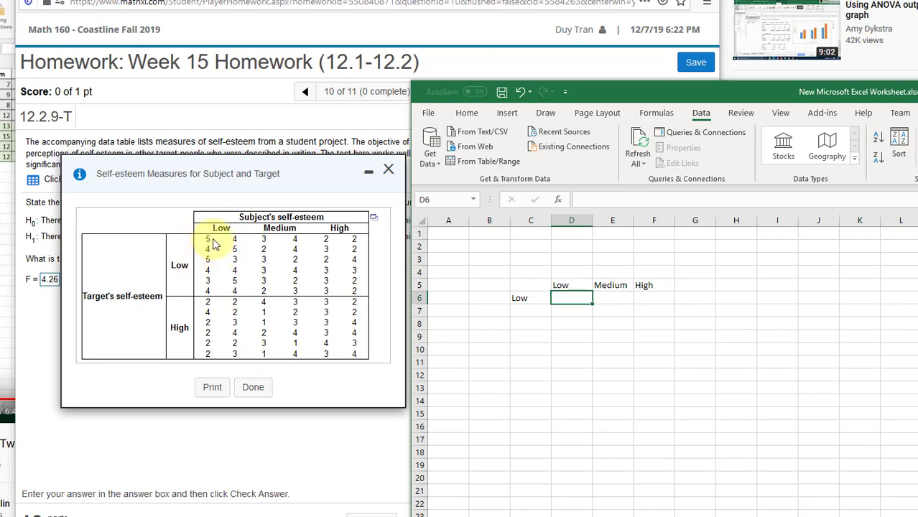
pyautogui.write('5')
pyautogui.press('Return')
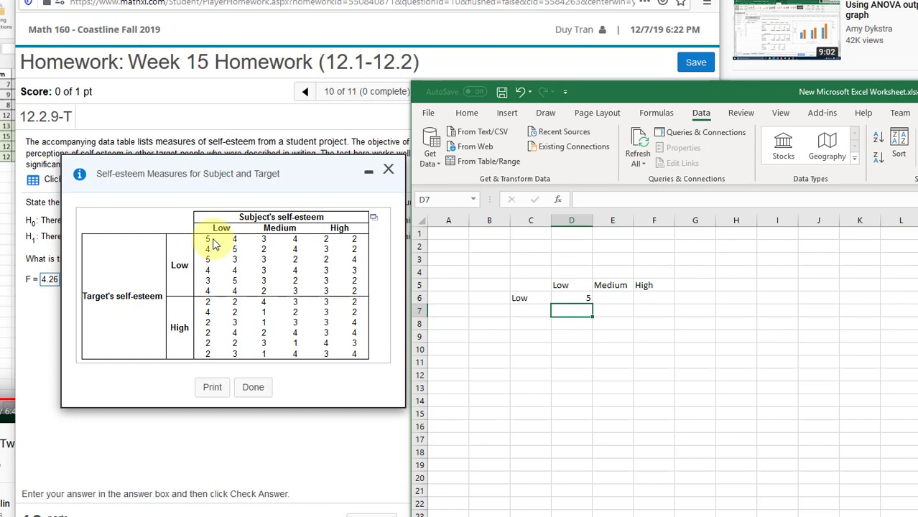
pyautogui.write('4')
pyautogui.press('Return')
pyautogui.write('5')
pyautogui.press('Return')
pyautogui.write('4')
pyautogui.press('Return')
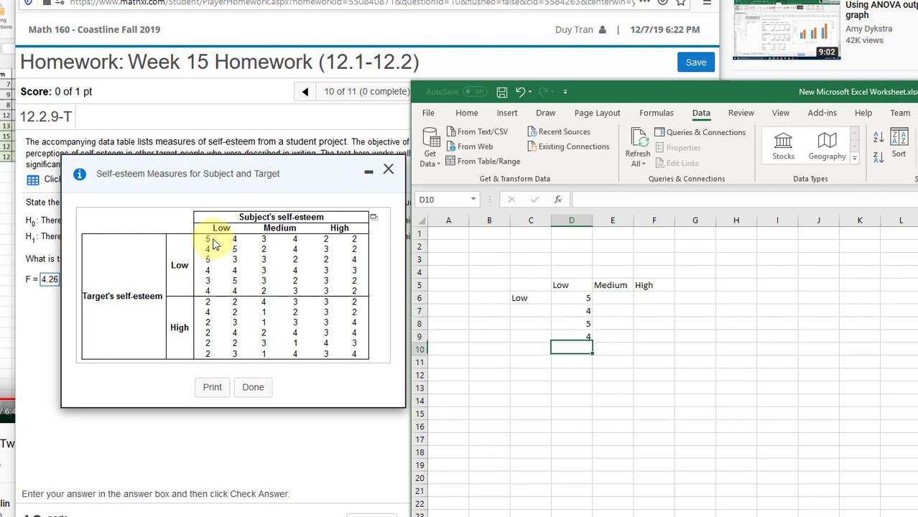
pyautogui.write('3')
pyautogui.press('Return')
pyautogui.write('4')
pyautogui.press('Return')
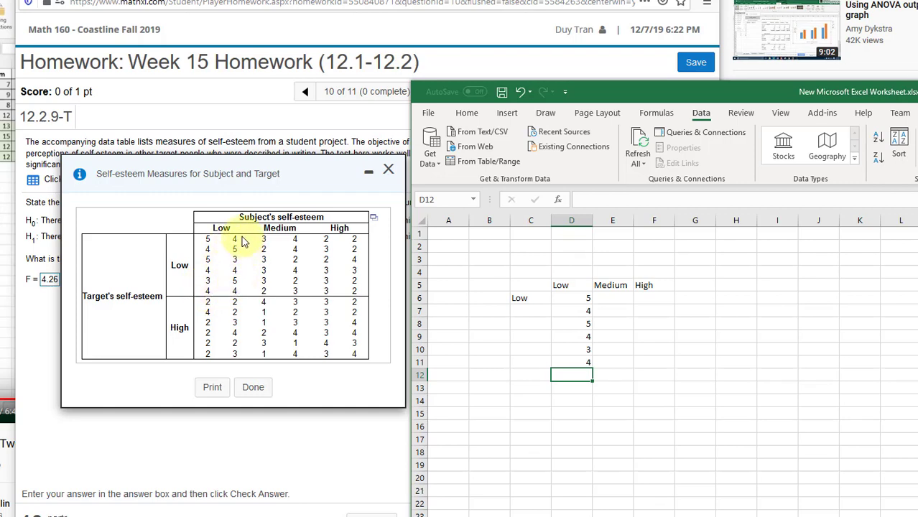
# - Enter the second six Low/Low values 4, 5, 3, 4, 5, 4 in D12:D17
pyautogui.write('4')
pyautogui.press('Return')
pyautogui.write('5')
pyautogui.press('Return')
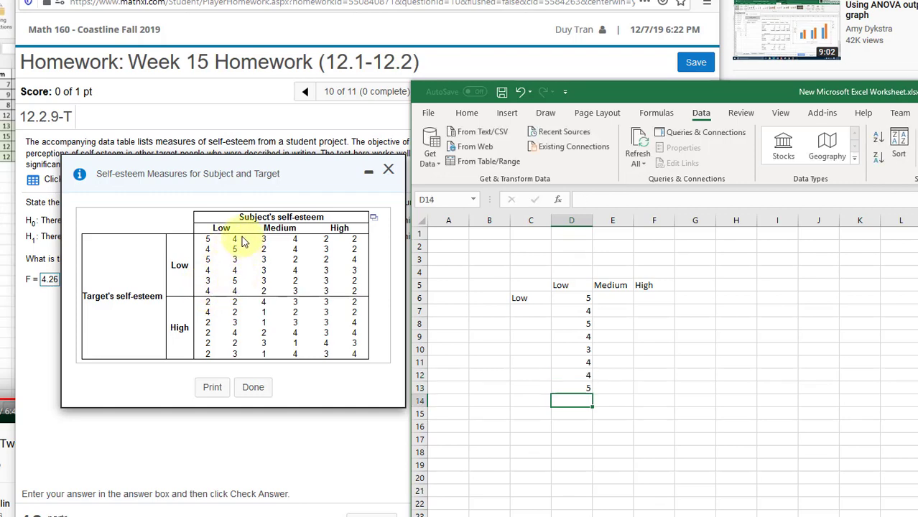
pyautogui.write('3')
pyautogui.press('Return')
pyautogui.write('4')
pyautogui.press('Return')
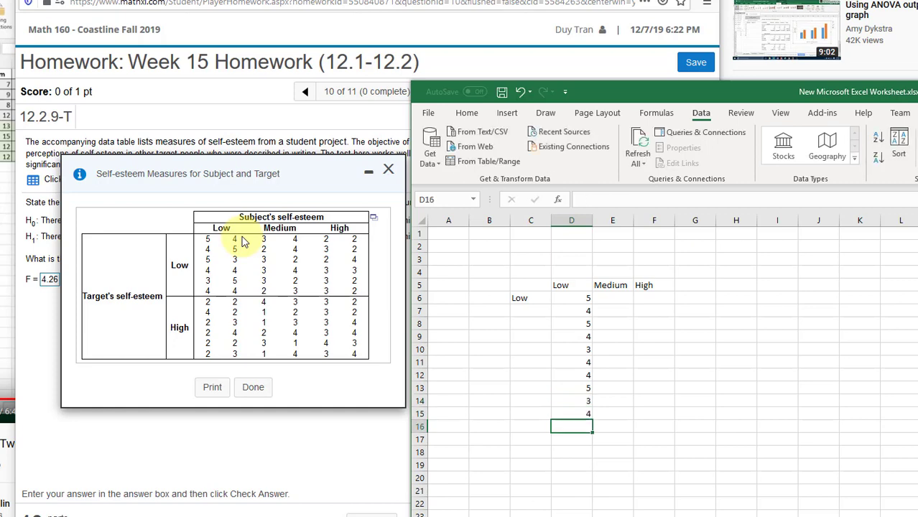
pyautogui.write('5')
pyautogui.press('Return')
pyautogui.write('4')
pyautogui.press('Return')
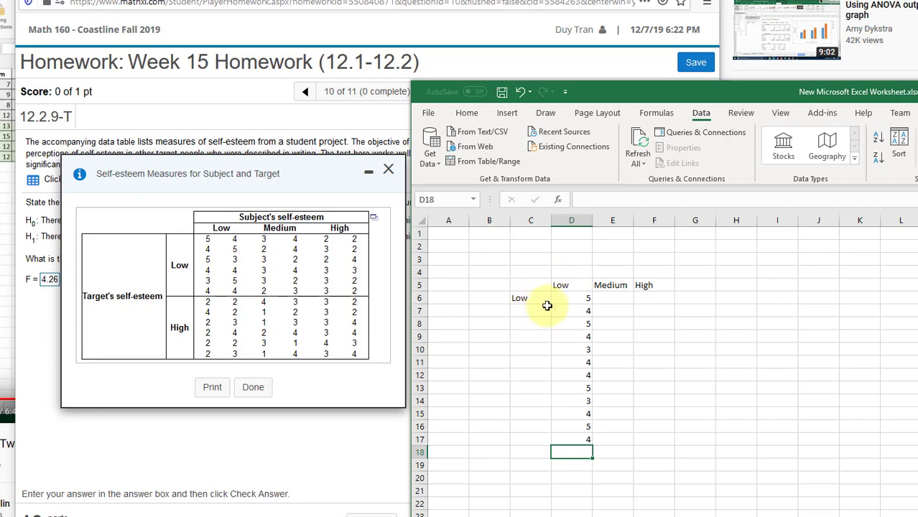
# - Enter 3, 2, 3, 3, 3, 2 in E6:E11 under the Medium heading for the Low row group
pyautogui.click(612, 299)
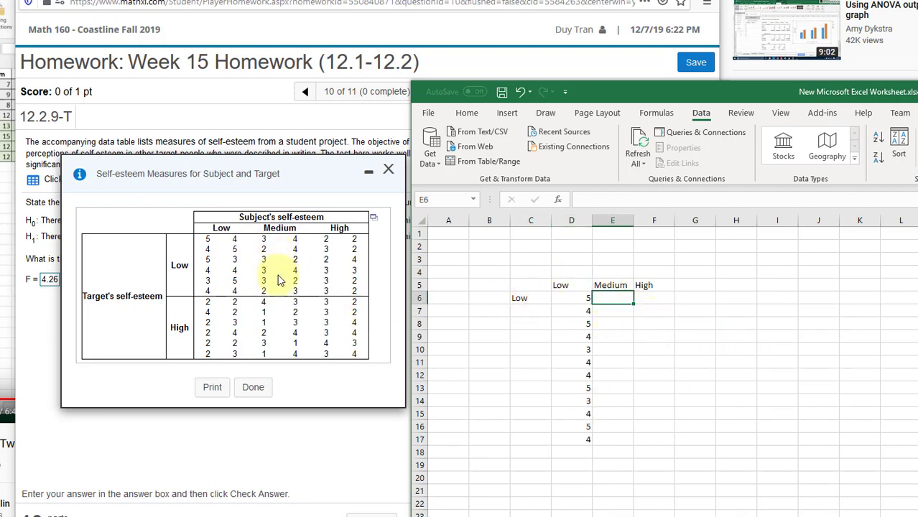
pyautogui.write('3')
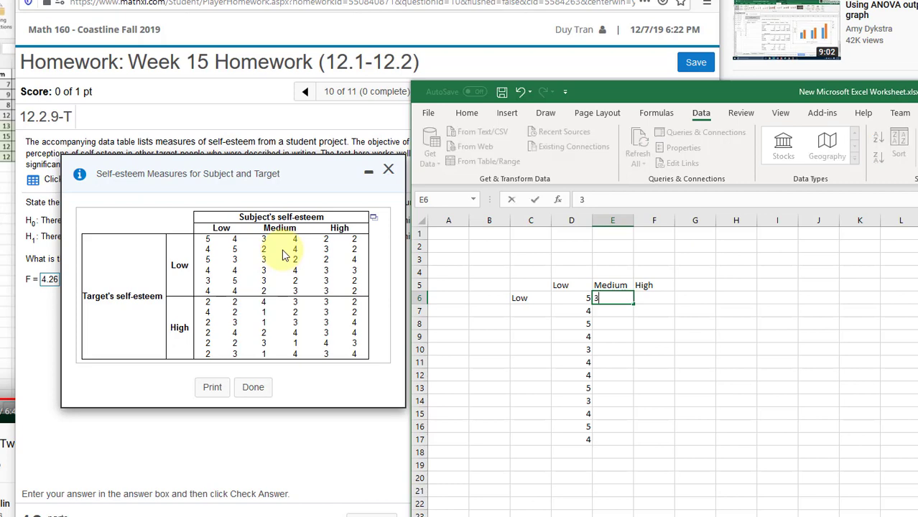
pyautogui.press('Return')
pyautogui.write('2')
pyautogui.press('Return')
pyautogui.write('3')
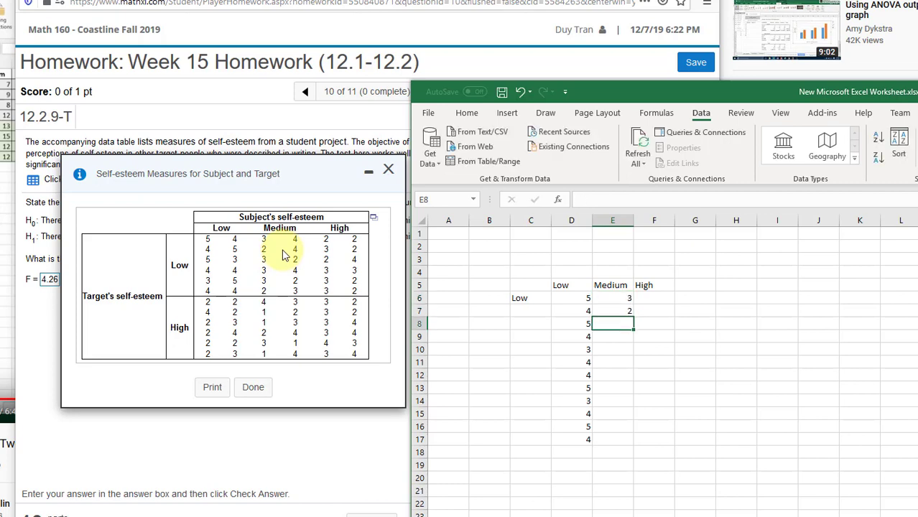
pyautogui.press('Return')
pyautogui.write('3')
pyautogui.press('Return')
pyautogui.write('3')
pyautogui.press('Return')
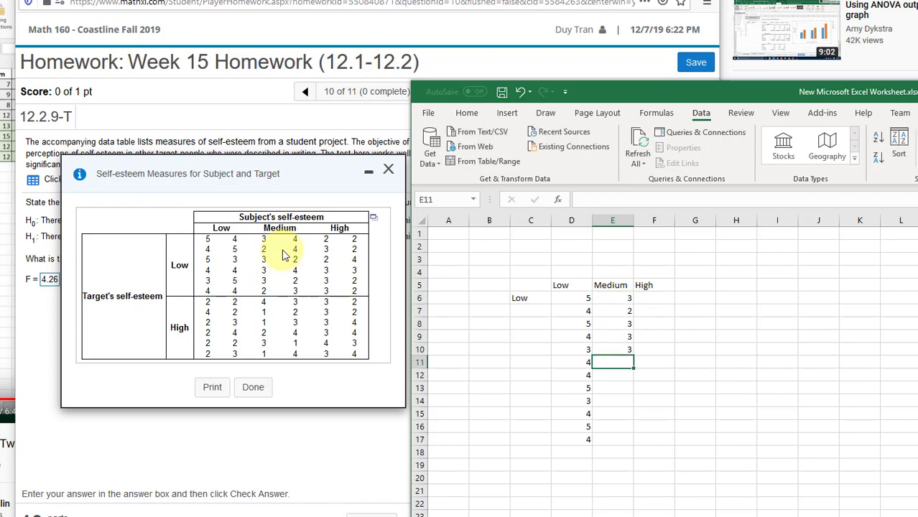
pyautogui.write('2')
pyautogui.press('Return')
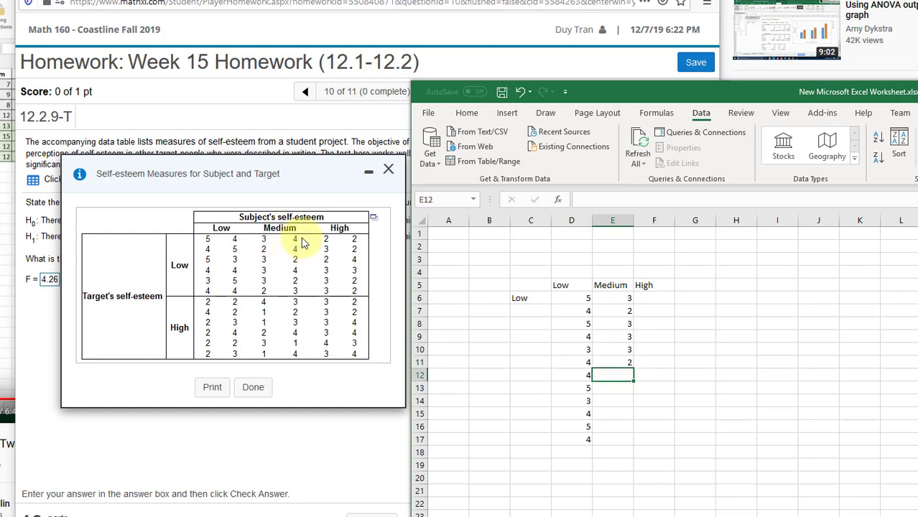
# - Enter the second six Low/Medium values 4, 4, 2, 4, 2, 3 in E12:E17
pyautogui.write('4')
pyautogui.press('Return')
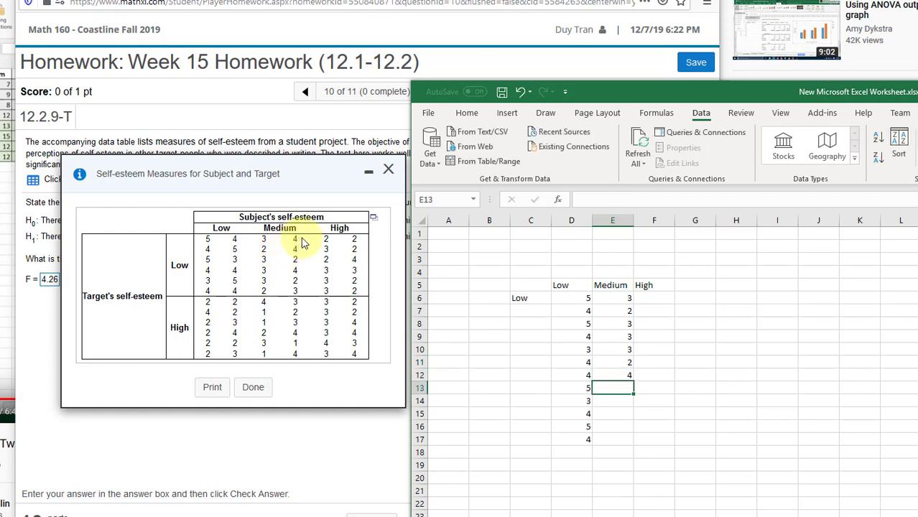
pyautogui.write('4')
pyautogui.press('Return')
pyautogui.write('2')
pyautogui.press('Return')
pyautogui.write('4')
pyautogui.press('Return')
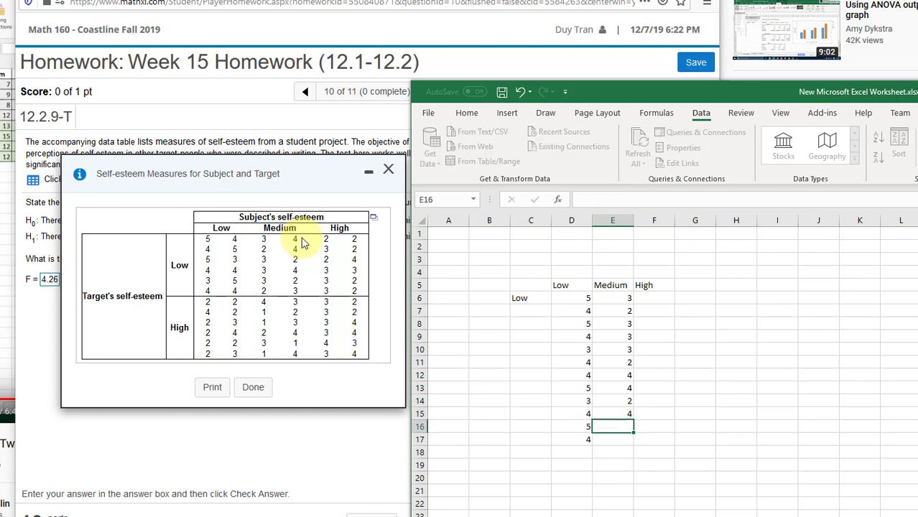
pyautogui.write('2')
pyautogui.press('Return')
pyautogui.write('3')
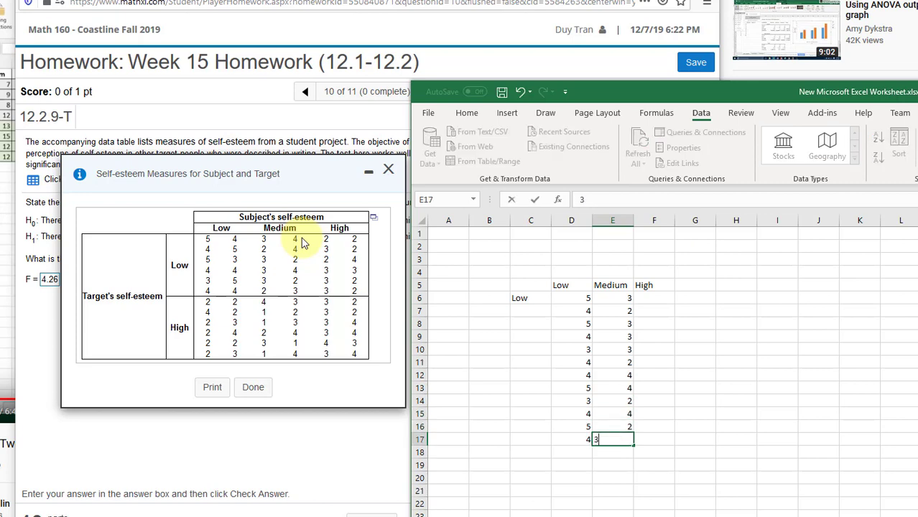
pyautogui.press('Return')
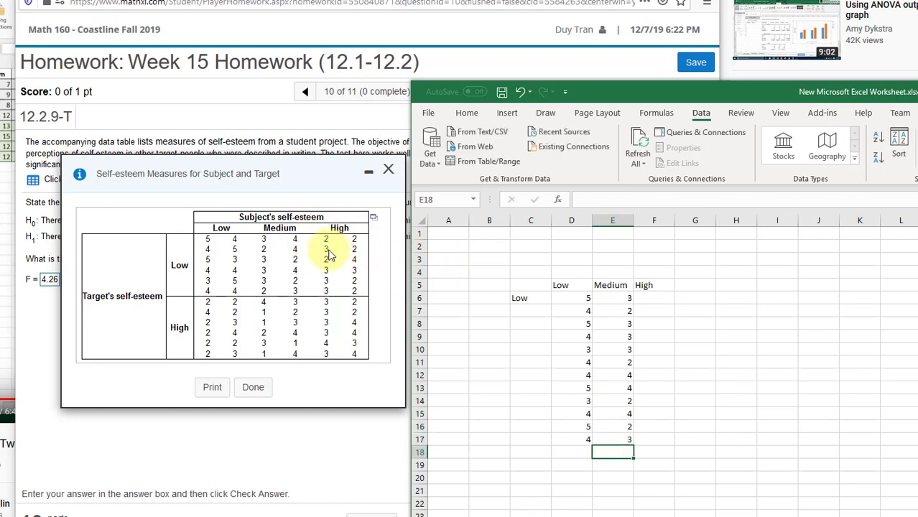
# - Enter 2, 3, 2, 3, 3, 3 in F6:F11 under the High heading for the Low row group
pyautogui.click(657, 308)
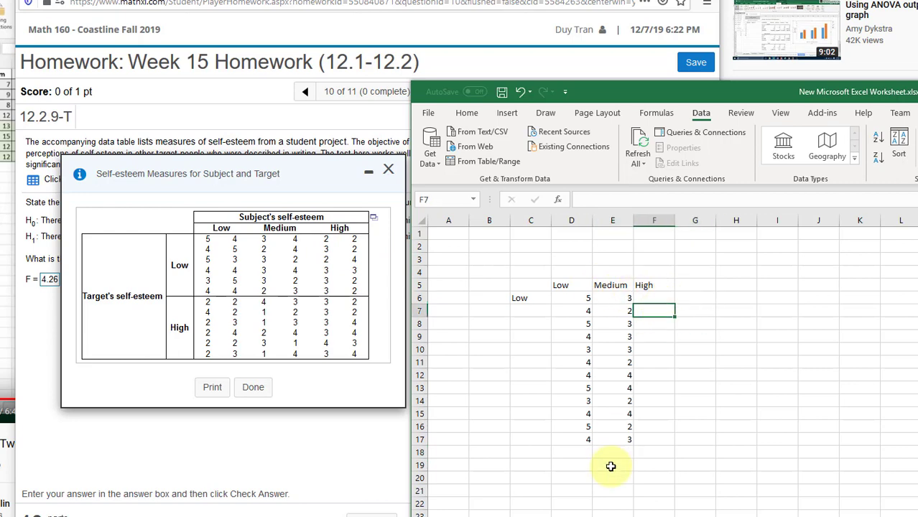
pyautogui.press('Up')
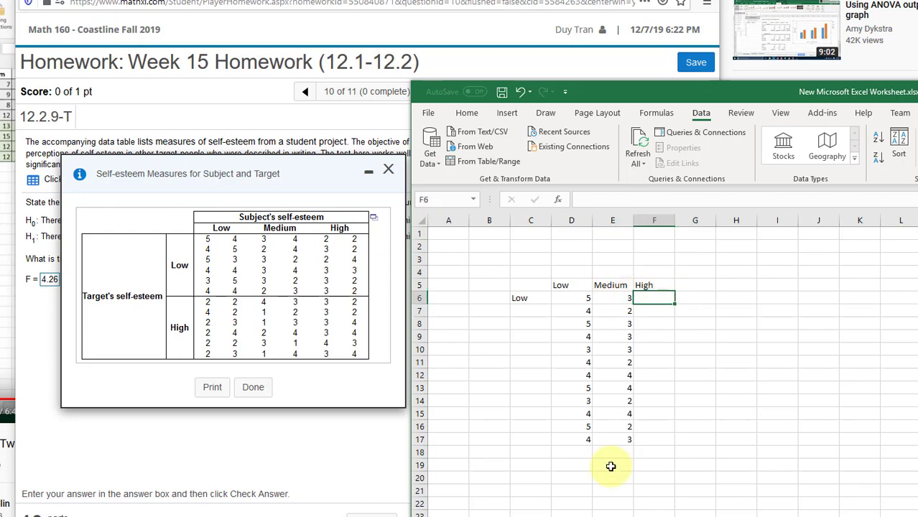
pyautogui.write('2')
pyautogui.press('Return')
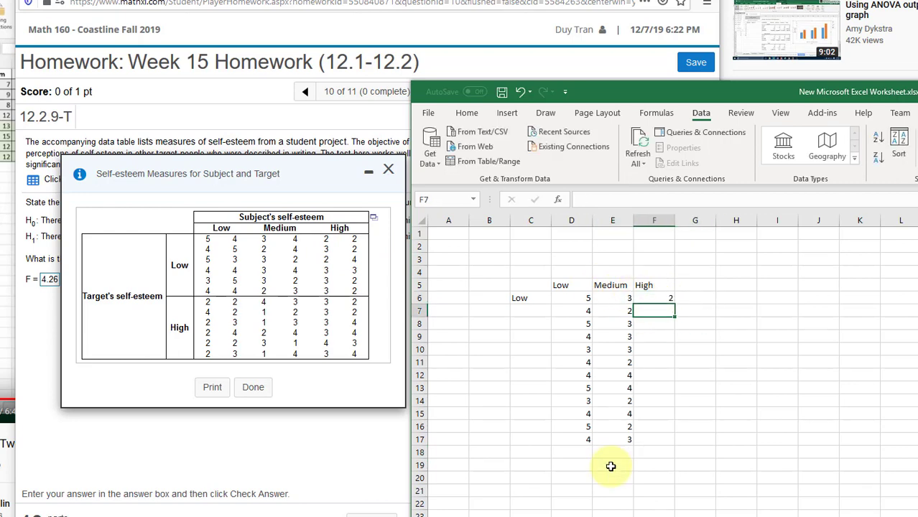
pyautogui.write('3')
pyautogui.press('Return')
pyautogui.write('2')
pyautogui.press('Return')
pyautogui.write('3')
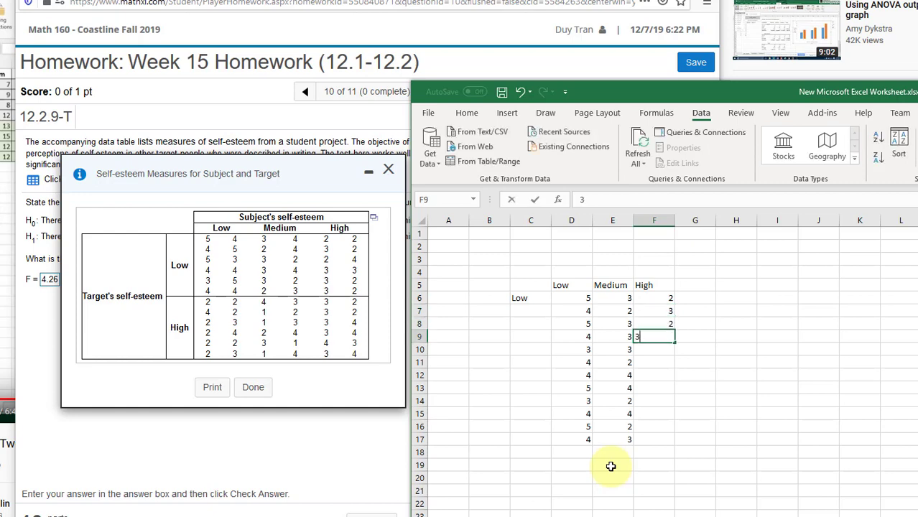
pyautogui.press('Return')
pyautogui.write('3')
pyautogui.press('Return')
pyautogui.write('3')
pyautogui.press('Return')
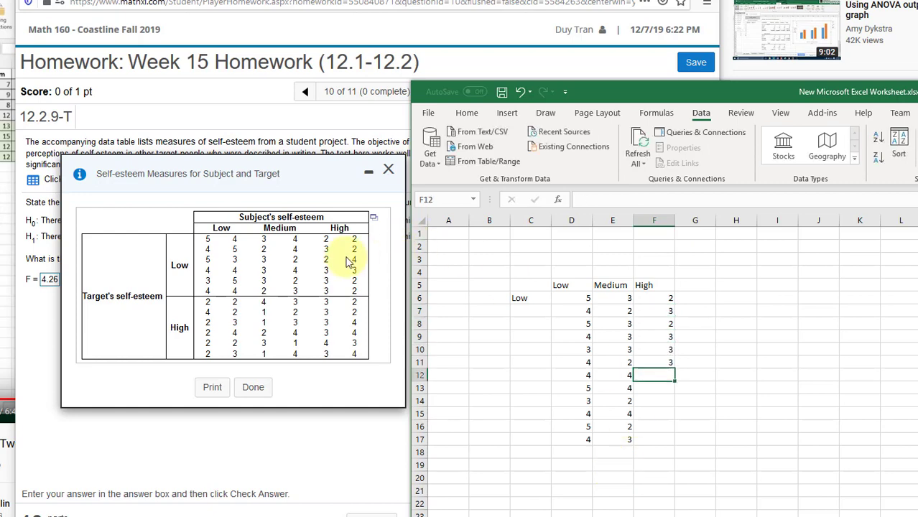
# - Enter the second six Low/High values 2, 2, 4, 3, 2, 2 in F12:F17
pyautogui.write('2')
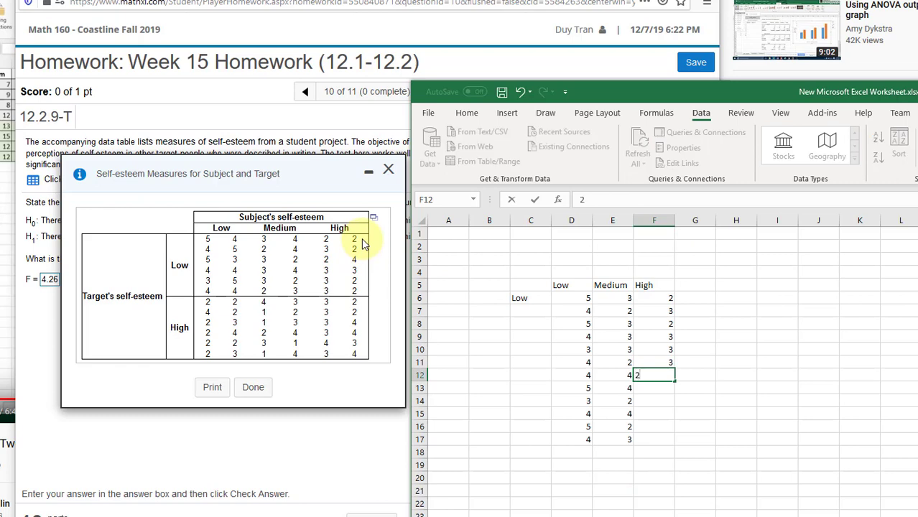
pyautogui.press('Return')
pyautogui.write('2')
pyautogui.press('Return')
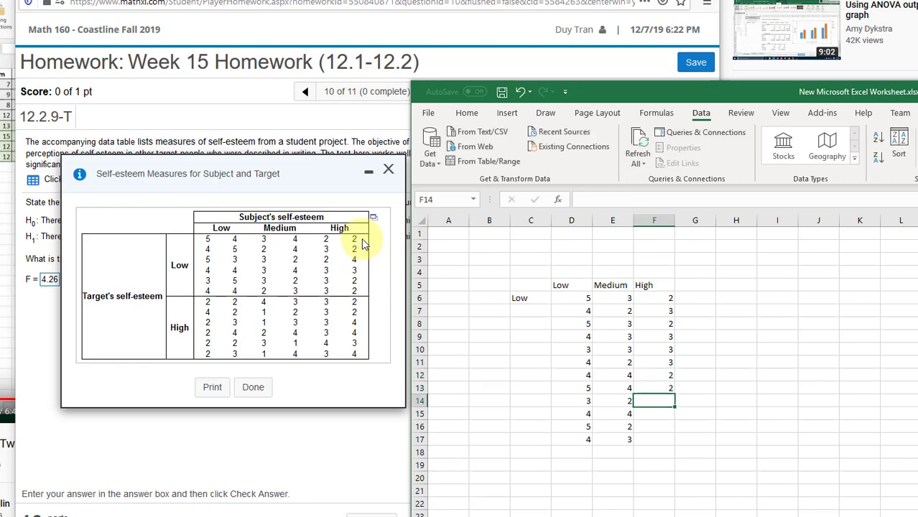
pyautogui.write('4')
pyautogui.press('Return')
pyautogui.write('3')
pyautogui.press('Return')
pyautogui.write('2')
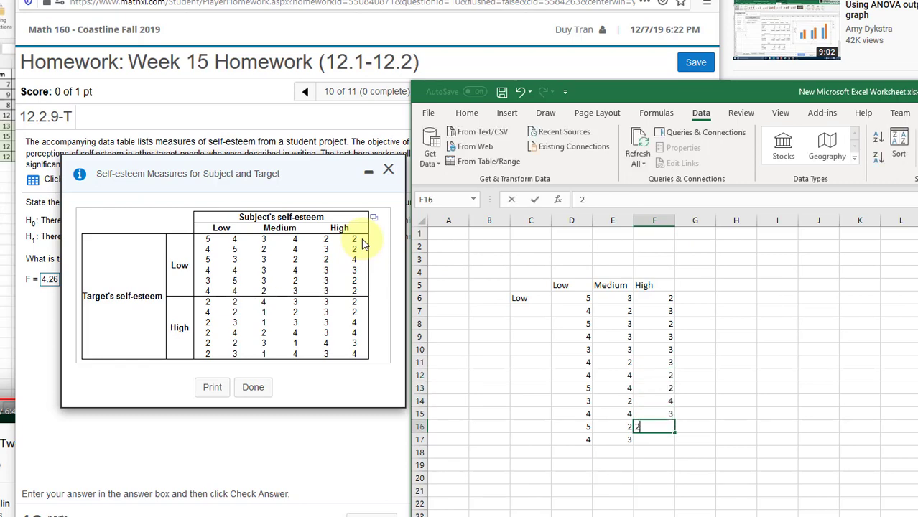
pyautogui.press('Return')
pyautogui.write('2')
pyautogui.press('Return')
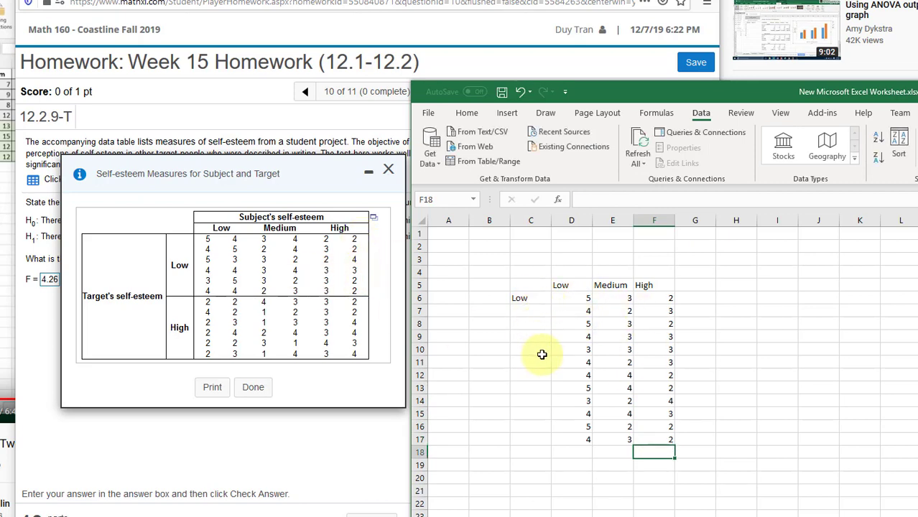
# - Enter the row label High in C18, directly below the Low row group
pyautogui.click(540, 452)
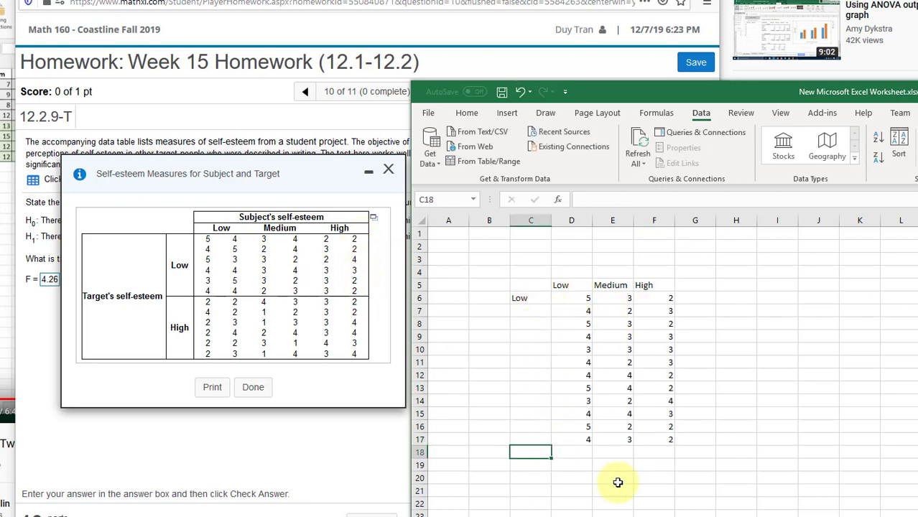
pyautogui.write('High')
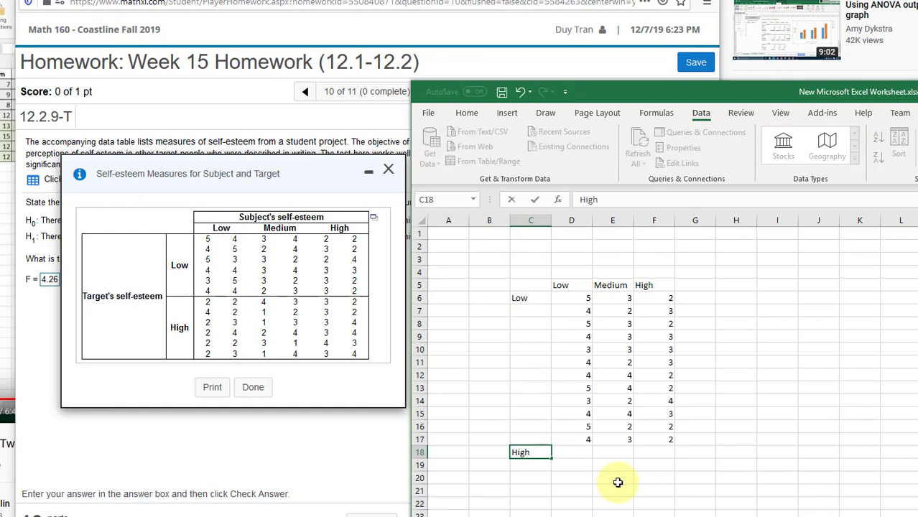
pyautogui.press('Tab')
# - Enter 2, 4, 2, 2, 2, 2 in D18:D23 under the Low heading for the High row group
pyautogui.scroll(-2, 618, 471)
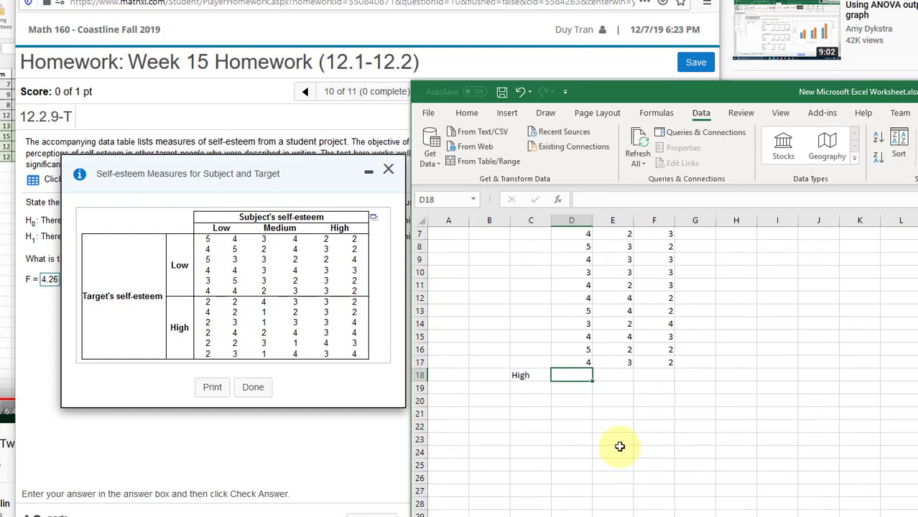
pyautogui.scroll(1, 619, 446)
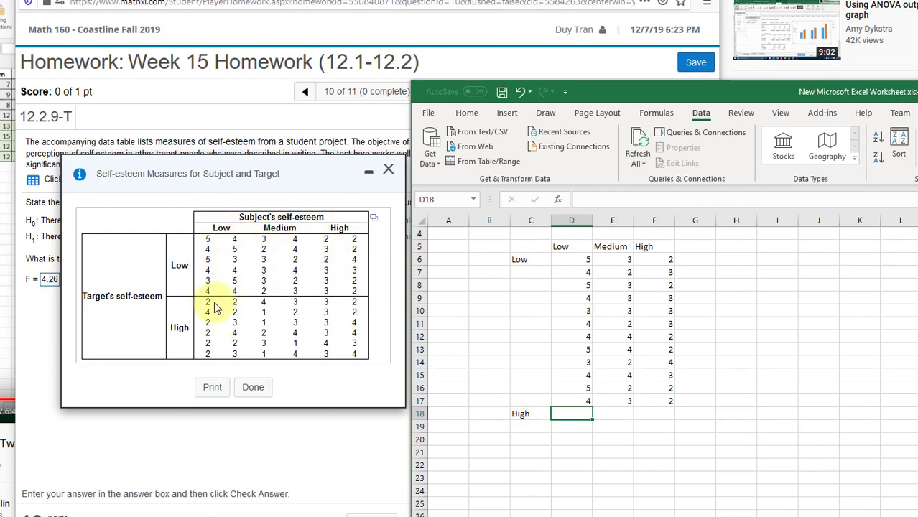
pyautogui.scroll(-2, 543, 396)
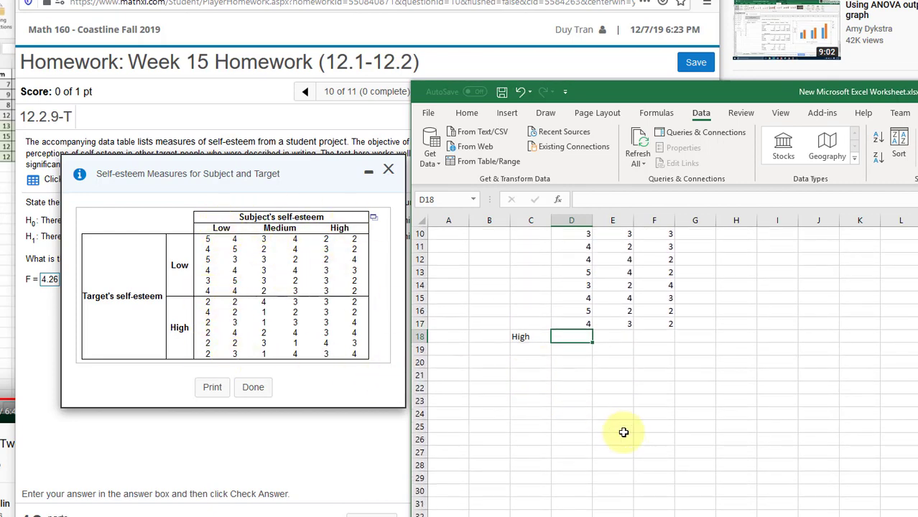
pyautogui.write('2')
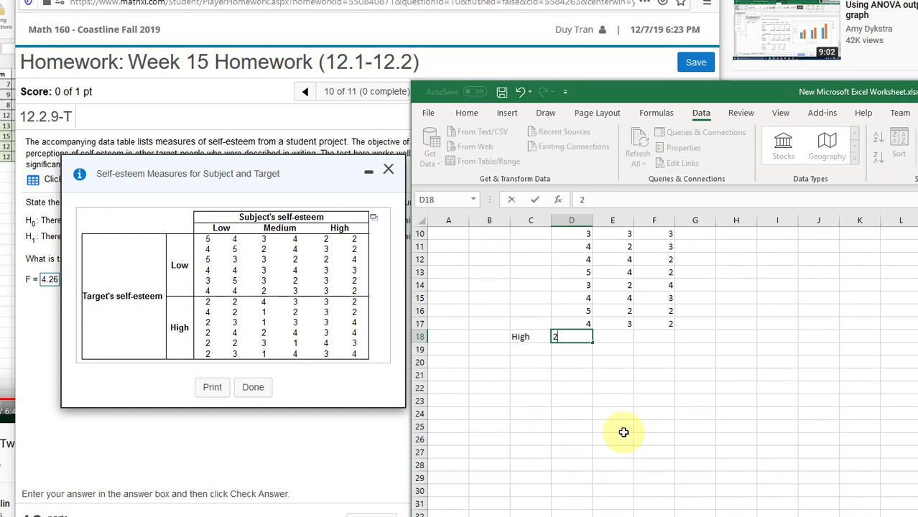
pyautogui.press('Return')
pyautogui.write('4')
pyautogui.press('Return')
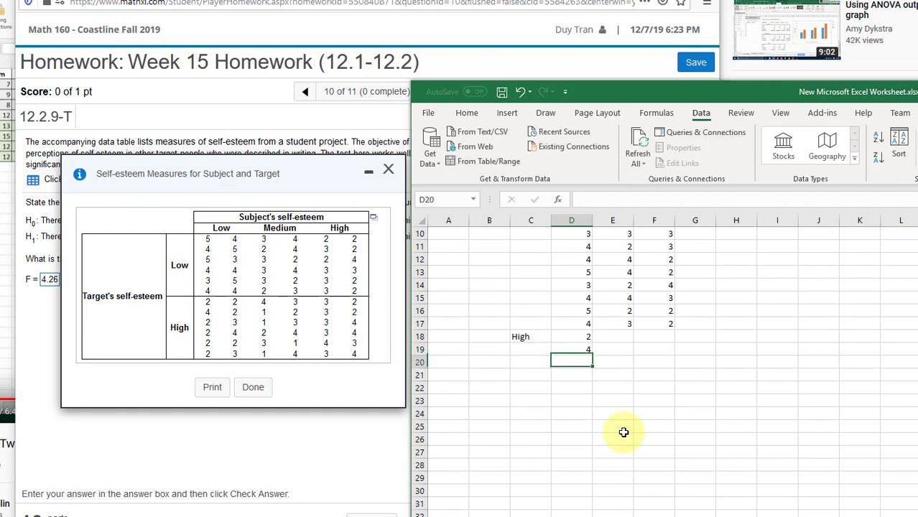
pyautogui.write('2')
pyautogui.press('Return')
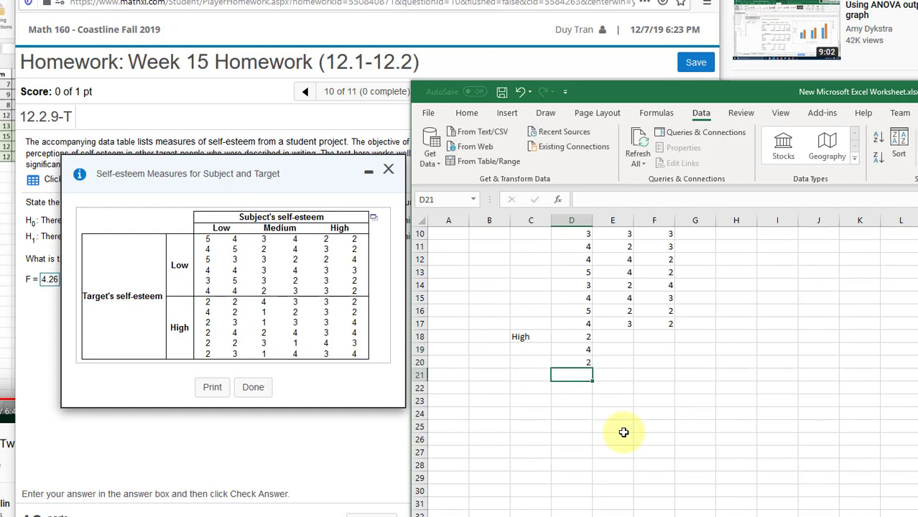
pyautogui.write('2')
pyautogui.press('Return')
pyautogui.write('2')
pyautogui.press('Return')
pyautogui.write('2')
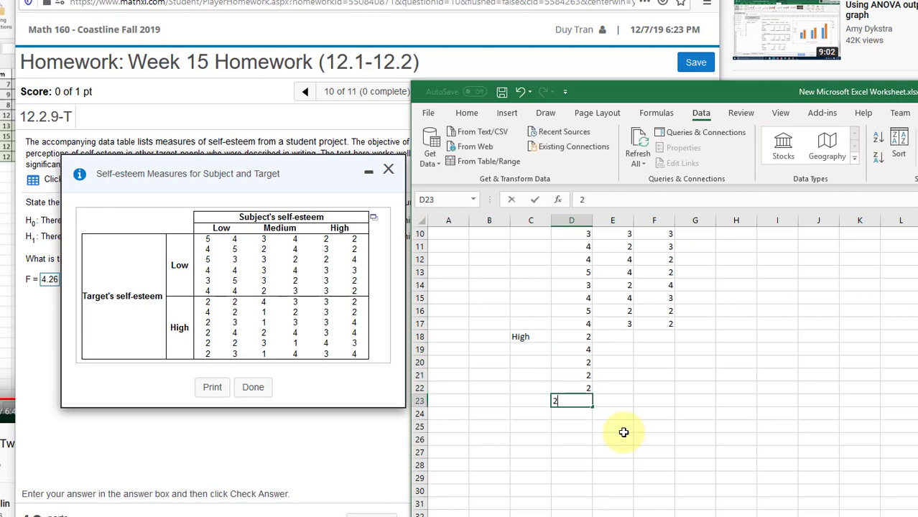
pyautogui.press('Return')
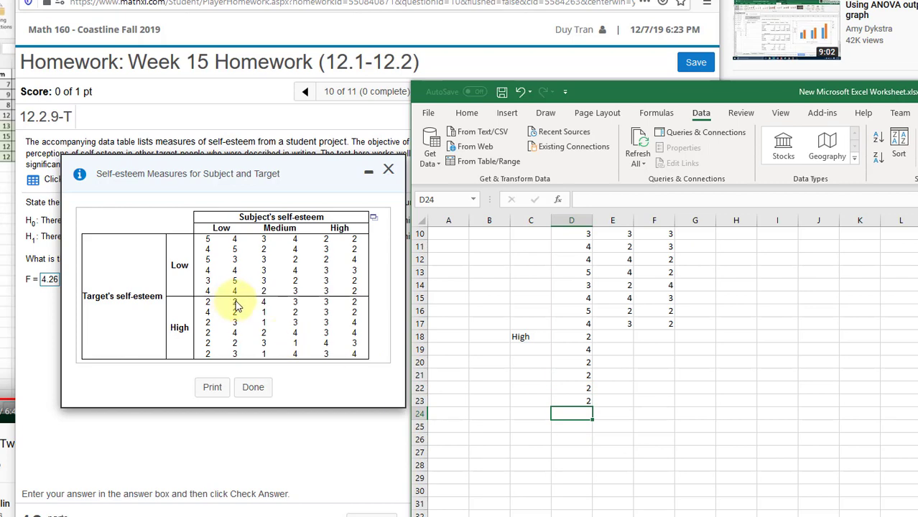
# - Enter the second six values 2, 2, 3, 4, 2, 3 for the High row group in D24:D29
pyautogui.write('2')
pyautogui.press('Return')
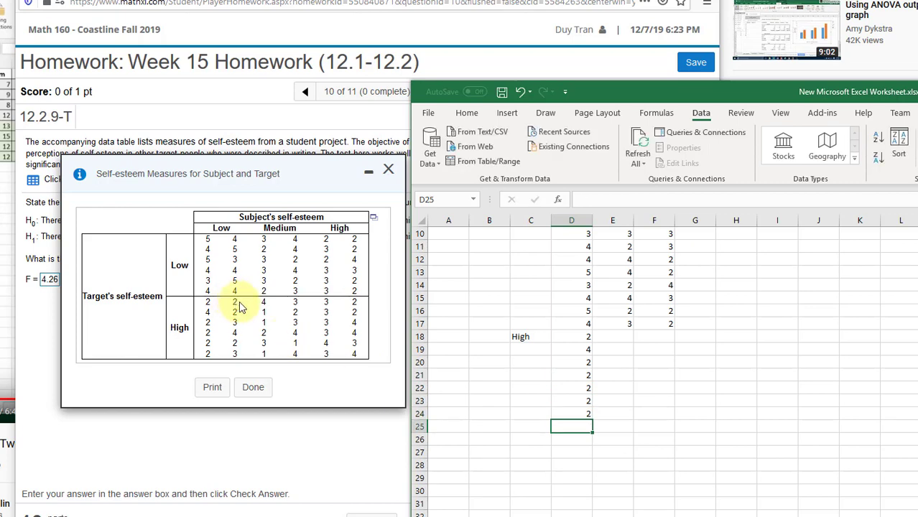
pyautogui.write('2')
pyautogui.press('Return')
pyautogui.write('3')
pyautogui.press('Return')
pyautogui.write('4')
pyautogui.press('Return')
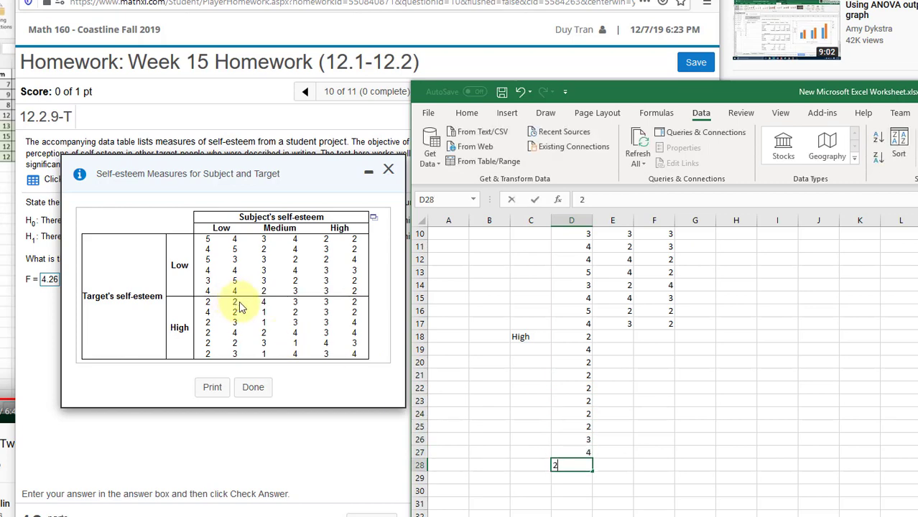
pyautogui.write('2')
pyautogui.press('Return')
pyautogui.write('3')
pyautogui.press('Return')
# - Enter 4, 1, 1, 2, 3, 1 in E18:E23 under the Medium heading for the High row group
pyautogui.press('Right')
pyautogui.press('Up')
pyautogui.press('Up')
pyautogui.press('Up')
pyautogui.press('Up')
pyautogui.press('Up')
pyautogui.press('Up')
pyautogui.press('Up')
pyautogui.press('Up')
pyautogui.press('Up')
pyautogui.press('Up')
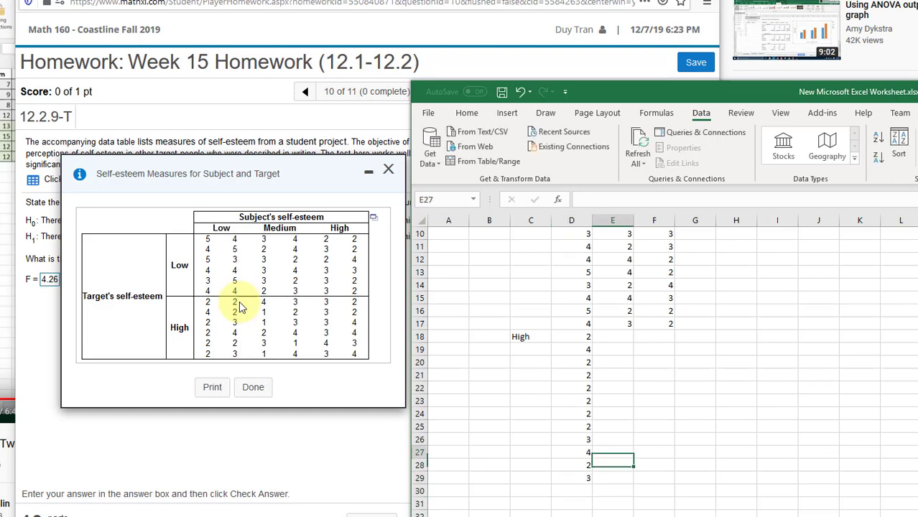
pyautogui.press('Up')
pyautogui.press('Up')
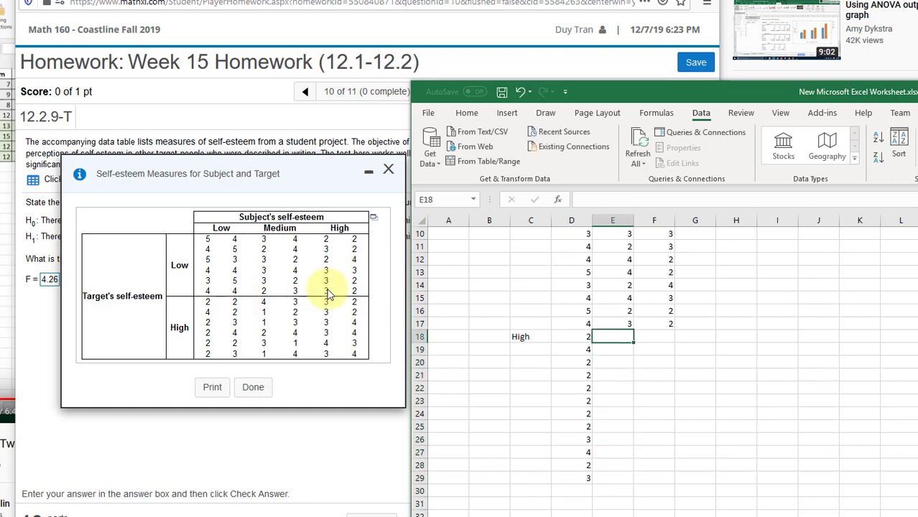
pyautogui.press('Return')
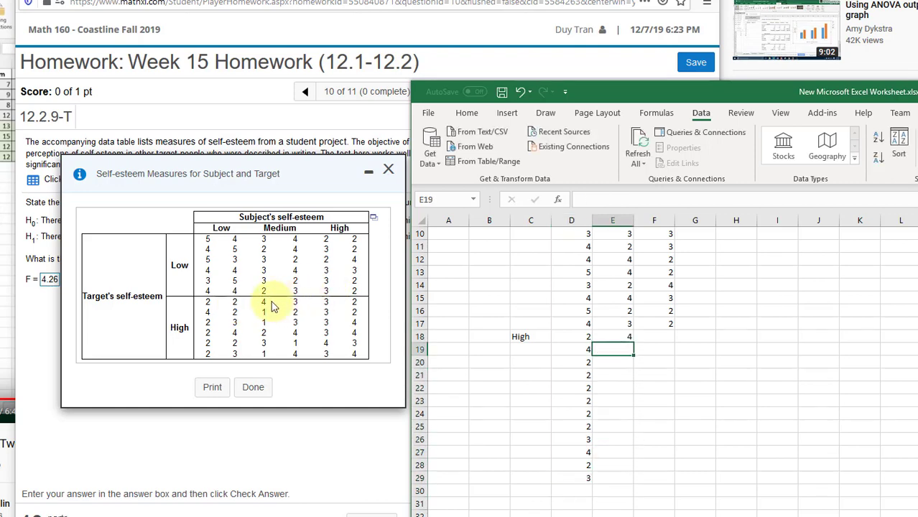
pyautogui.press('Return')
pyautogui.write('1')
pyautogui.press('Return')
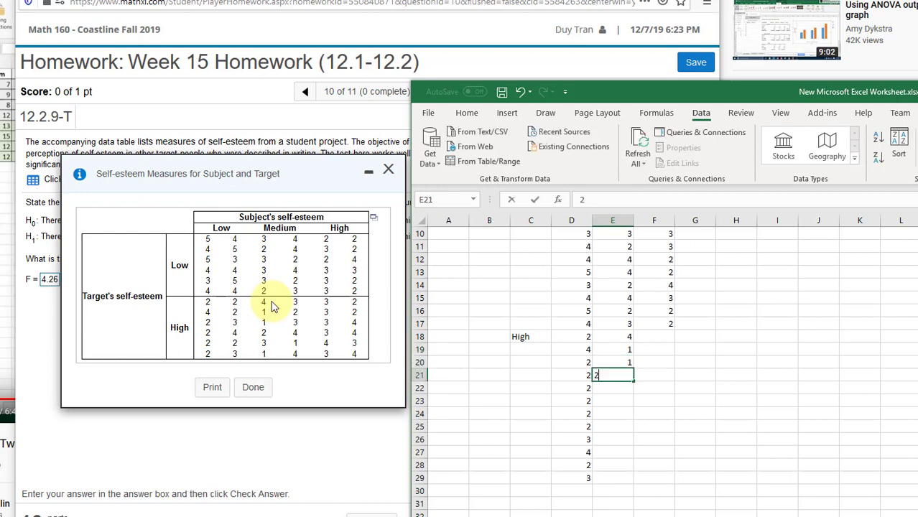
pyautogui.write('2')
pyautogui.press('Return')
pyautogui.write('3')
pyautogui.press('Return')
pyautogui.write('1')
pyautogui.press('Return')
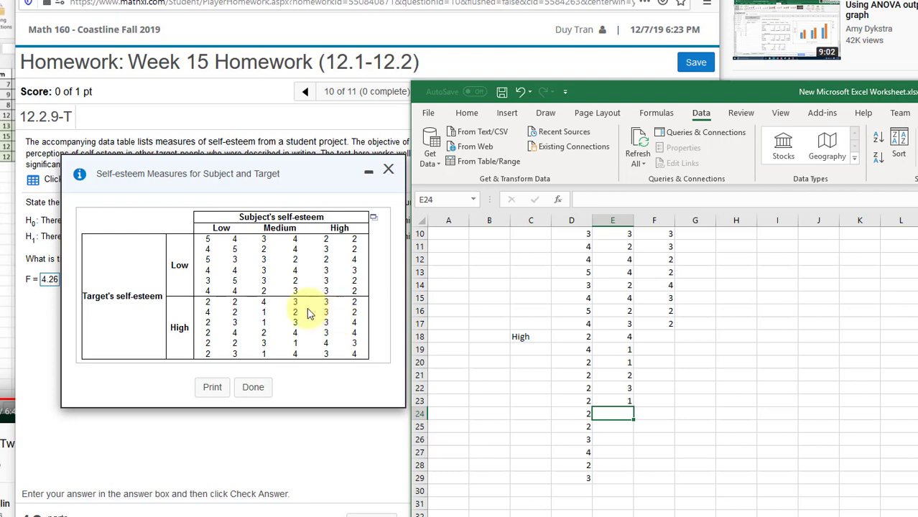
# - Enter the second six Medium values 3, 2, 3, 4, 1, 4 for the High row group in E24:E29
pyautogui.write('3')
pyautogui.press('Return')
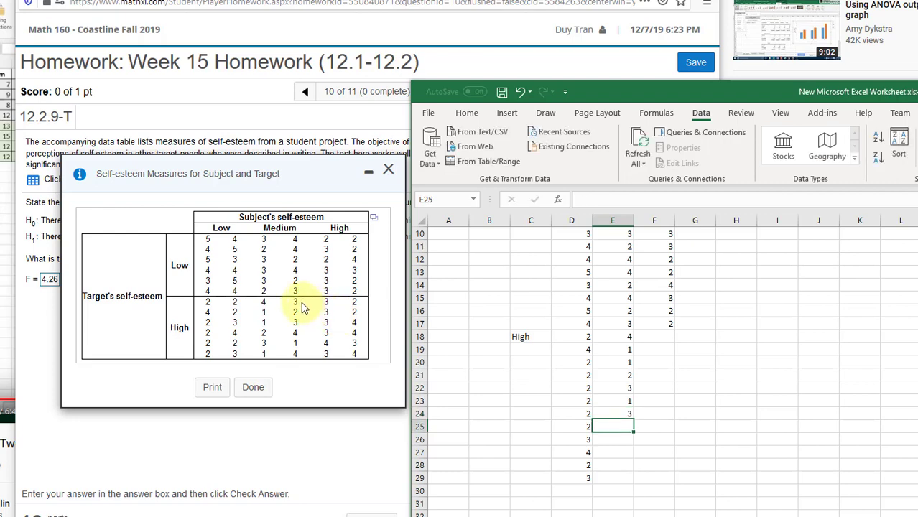
pyautogui.write('2')
pyautogui.press('Return')
pyautogui.write('3')
pyautogui.press('Return')
pyautogui.write('4')
pyautogui.press('Return')
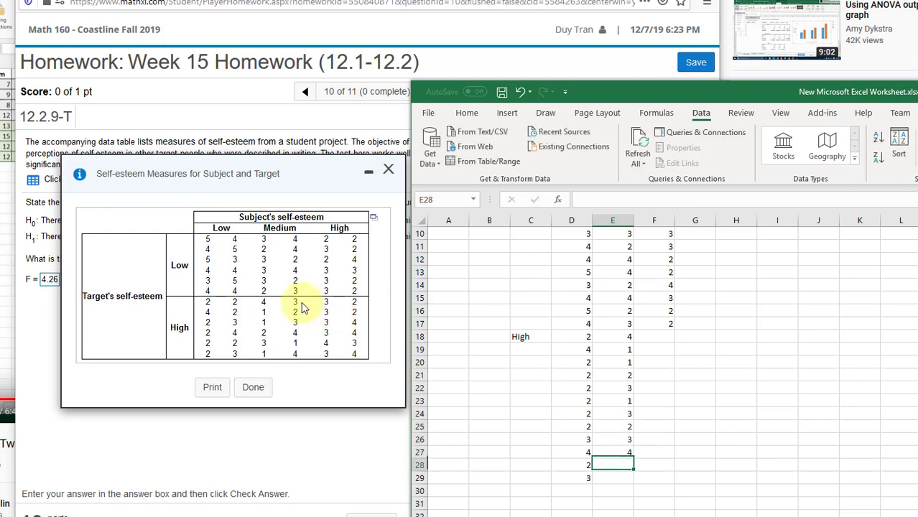
pyautogui.write('1')
pyautogui.press('Return')
pyautogui.write('4')
pyautogui.press('Return')
# - Enter 2, 3, 3, 3, 3, 4 in F18:F23 under the High heading for the High row group
pyautogui.press('Right')
pyautogui.press('Up')
pyautogui.press('Up')
pyautogui.press('Up')
pyautogui.press('Up')
pyautogui.press('Up')
pyautogui.press('Up')
pyautogui.press('Up')
pyautogui.press('Up')
pyautogui.press('Up')
pyautogui.press('Up')
pyautogui.press('Up')
pyautogui.press('Up')
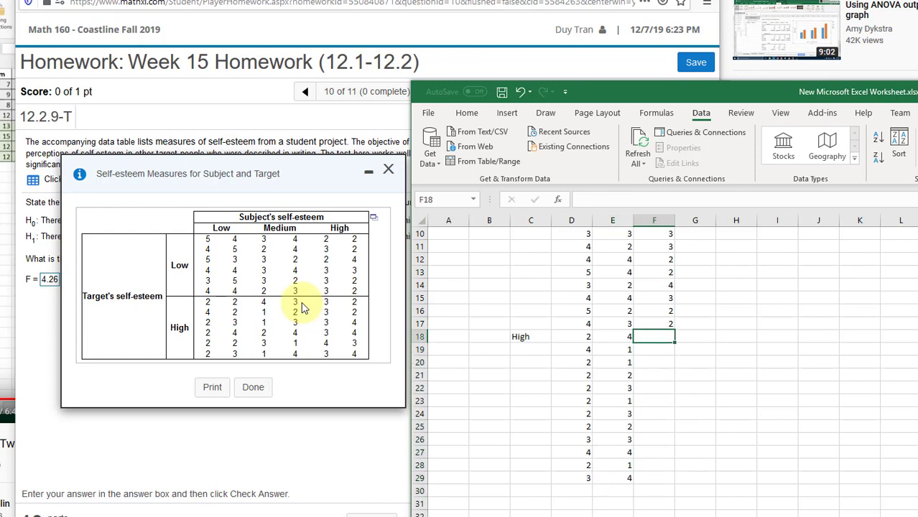
pyautogui.write('2')
pyautogui.press('Return')
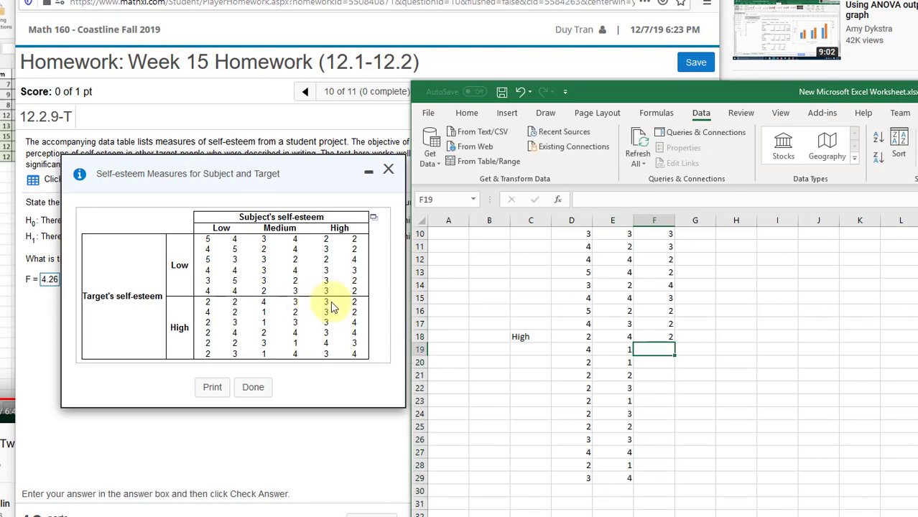
pyautogui.write('3')
pyautogui.press('Return')
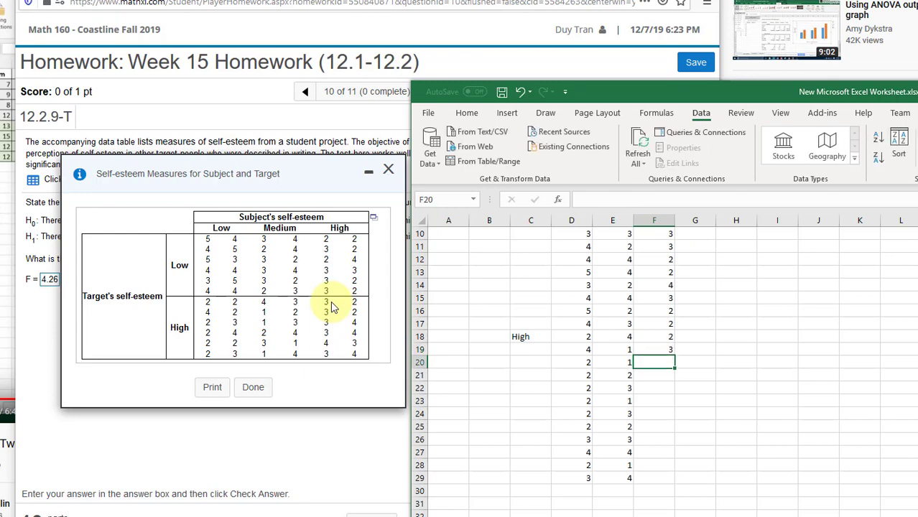
pyautogui.write('3')
pyautogui.press('Return')
pyautogui.press('Return')
pyautogui.write('3')
pyautogui.press('Return')
pyautogui.write('4')
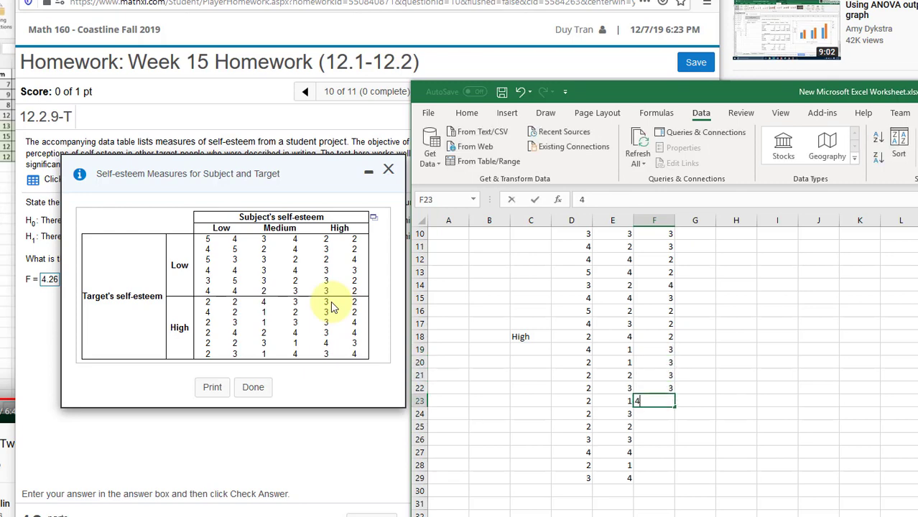
pyautogui.press('Return')
# - Enter 3, 2, 2, 4, 4, 3, 4 in F24:F30 under the High heading for the High row group
pyautogui.write('3')
pyautogui.press('Return')
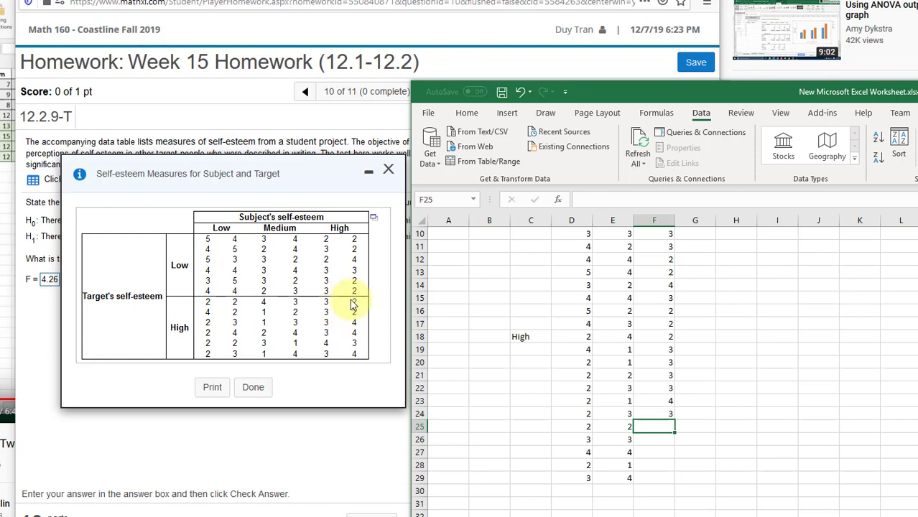
pyautogui.write('2')
pyautogui.press('Return')
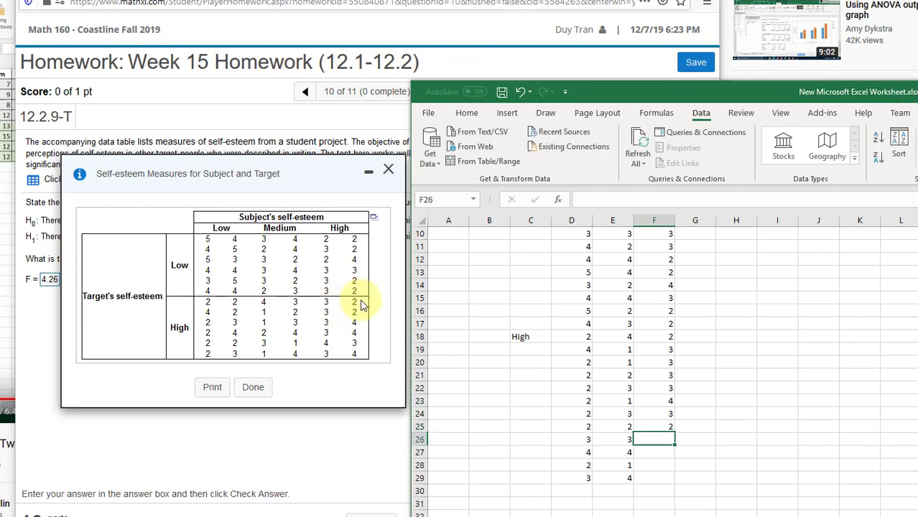
pyautogui.write('2')
pyautogui.press('Return')
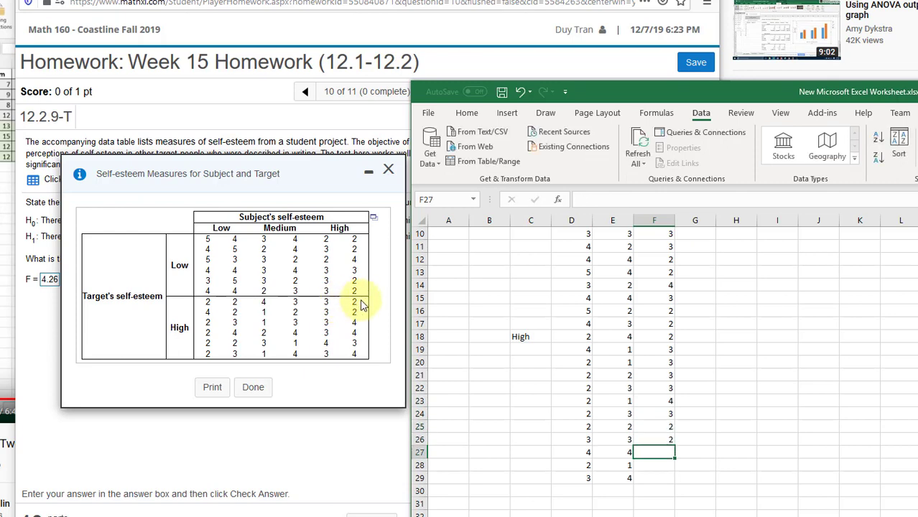
pyautogui.write('4')
pyautogui.press('Return')
pyautogui.write('4')
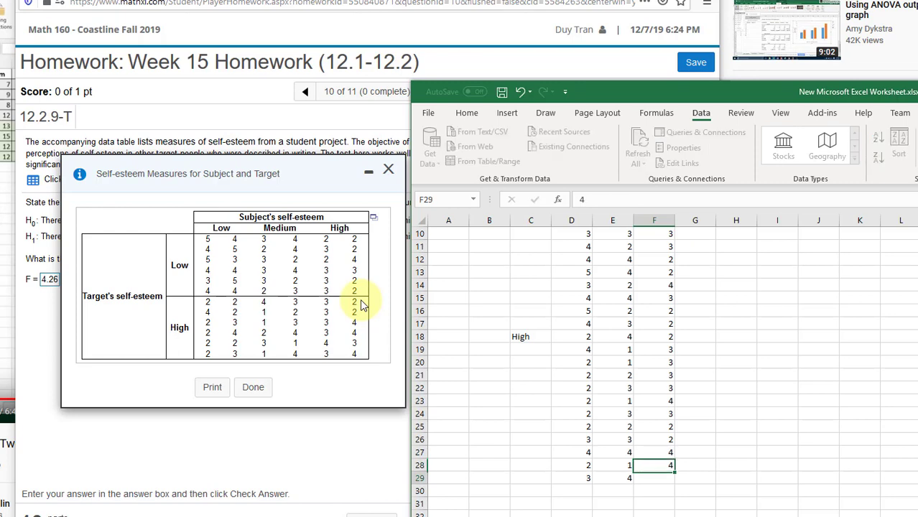
pyautogui.press('Return')
pyautogui.write('3')
pyautogui.press('Return')
pyautogui.write('4')
pyautogui.press('Return')
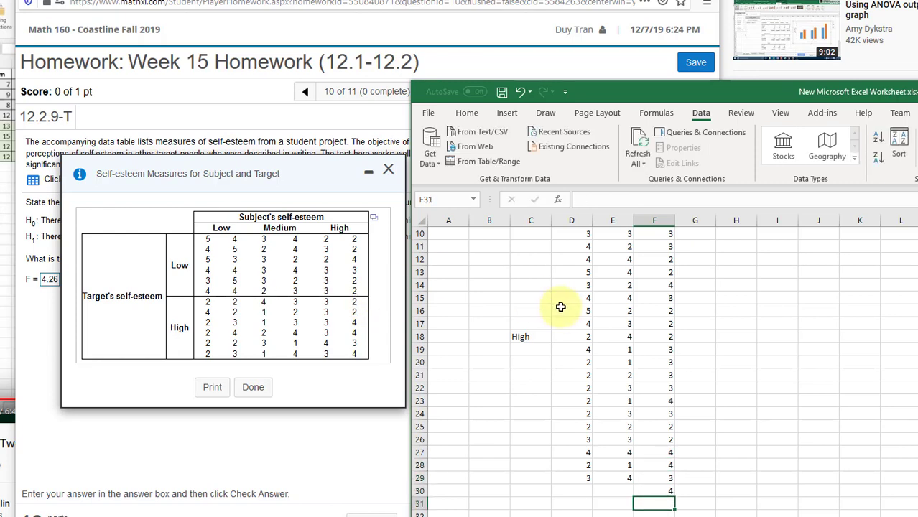
# - Check the Analysis ToolPak entry among the add-ins in the Excel options, and close the options without changes
pyautogui.doubleClick(790, 92)
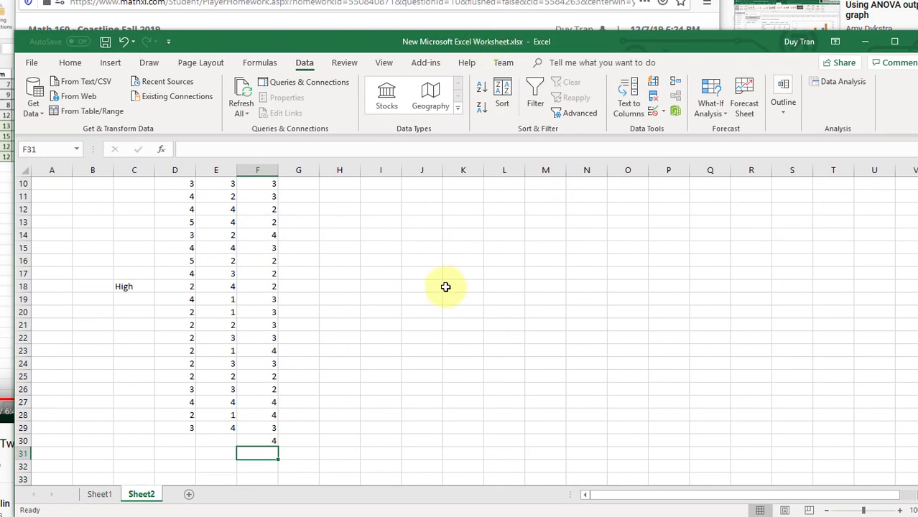
pyautogui.scroll(3, 439, 294)
pyautogui.scroll(-2, 403, 294)
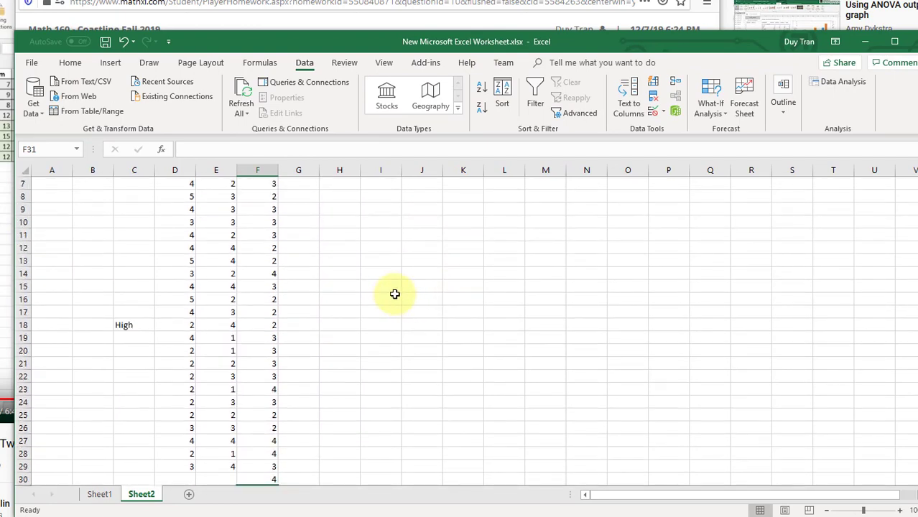
pyautogui.scroll(1, 394, 293)
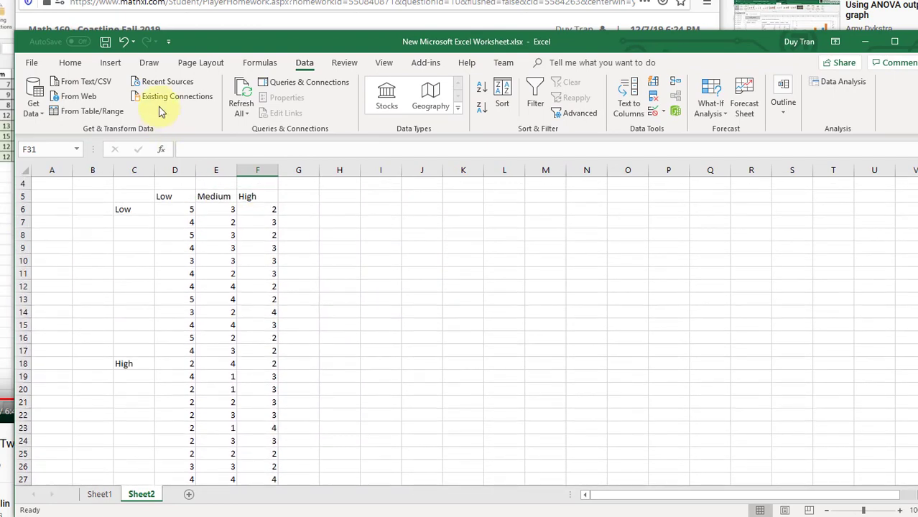
pyautogui.click(71, 65)
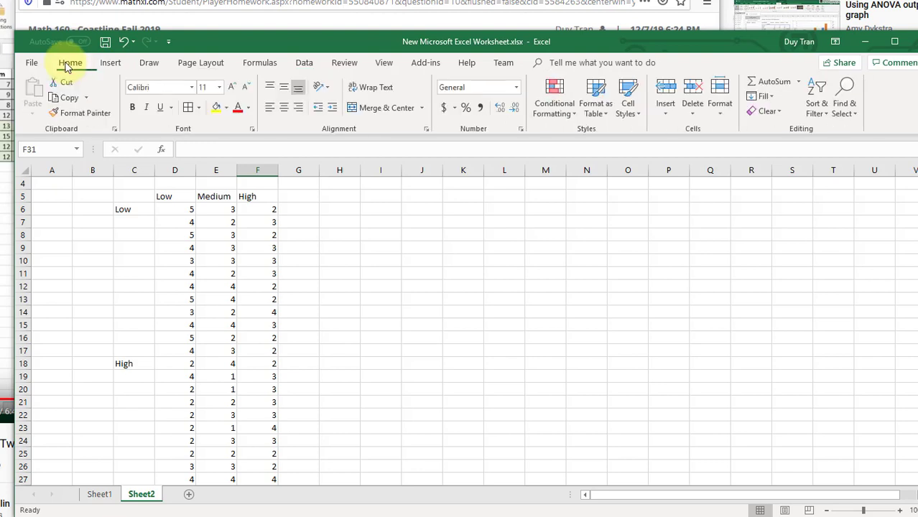
pyautogui.click(304, 63)
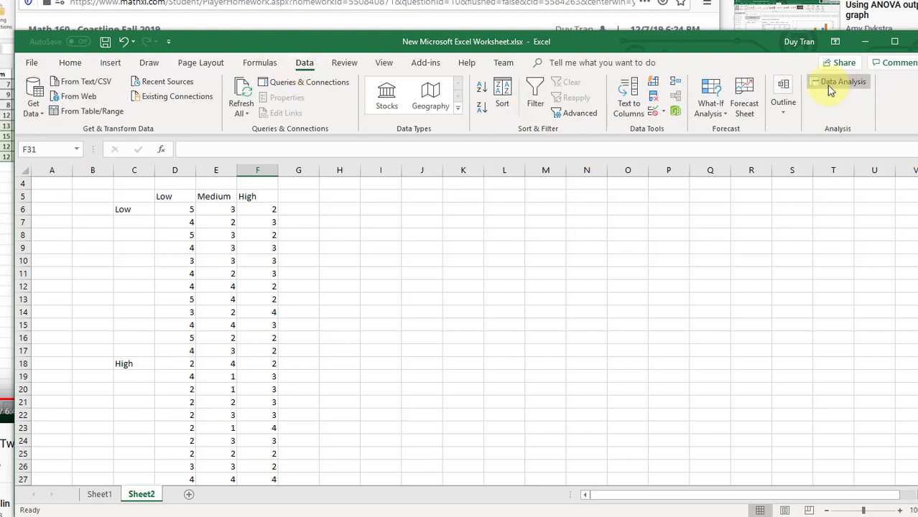
pyautogui.click(33, 62)
pyautogui.click(58, 495)
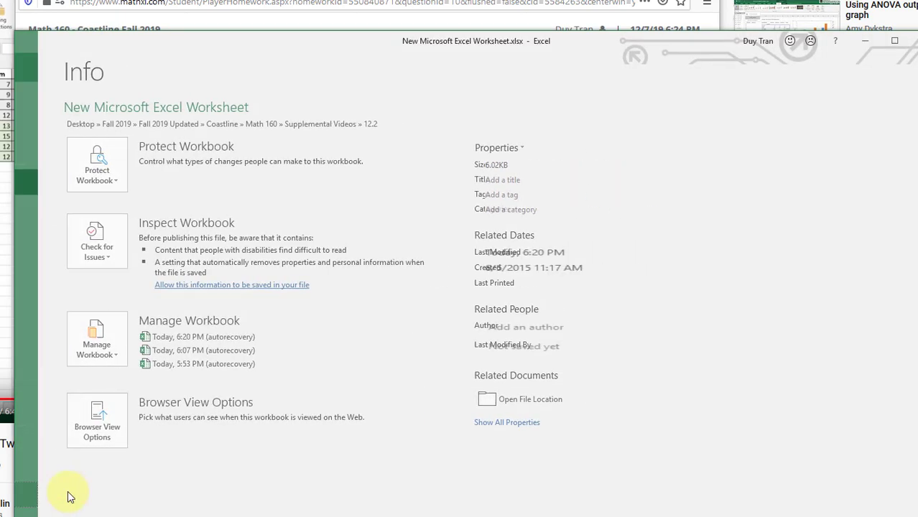
pyautogui.click(249, 263)
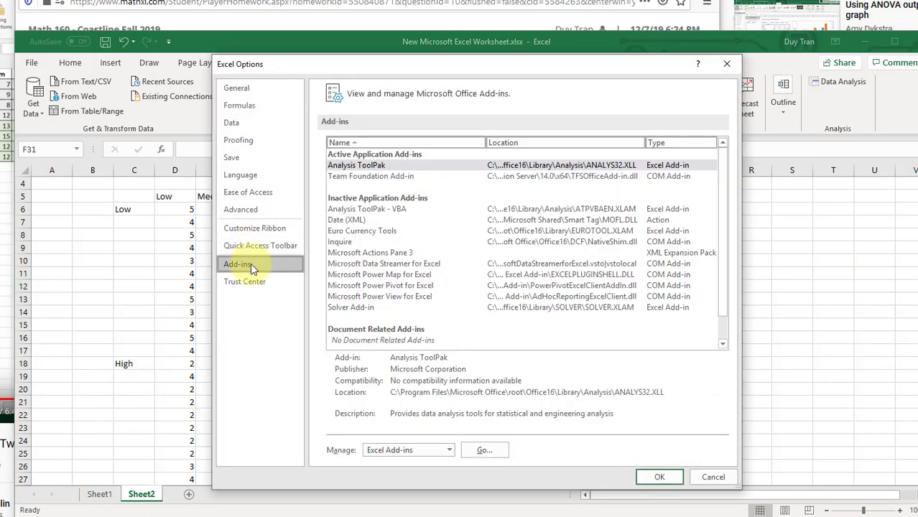
pyautogui.click(357, 166)
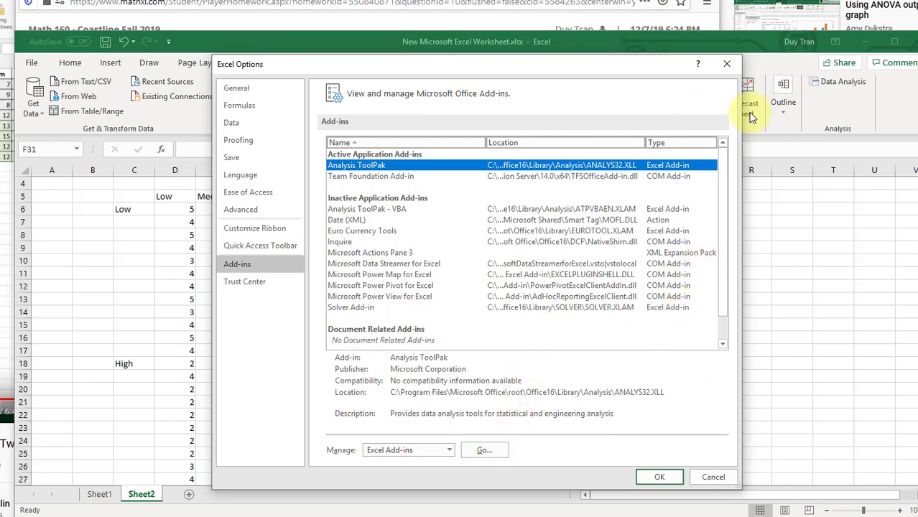
pyautogui.click(715, 478)
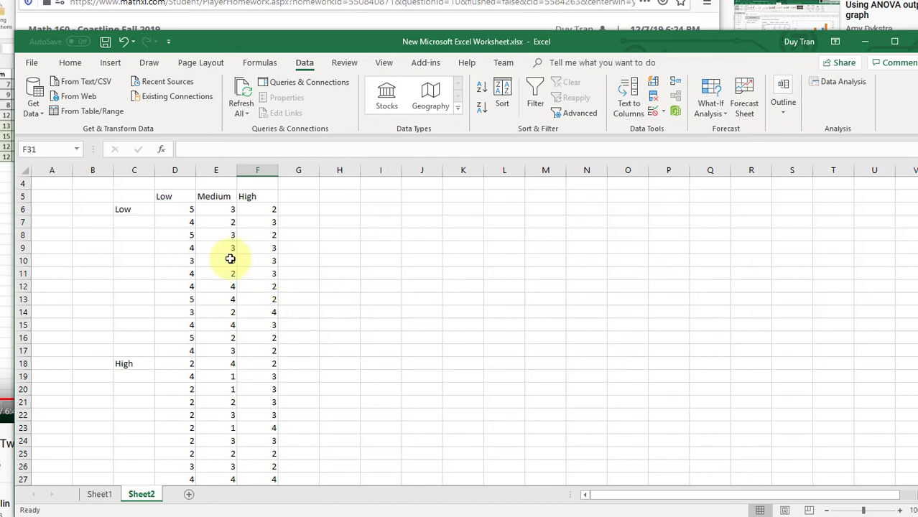
# - Set up Anova: Two-Factor With Replication with input range C5:F30 and 12 rows per sample
pyautogui.click(834, 84)
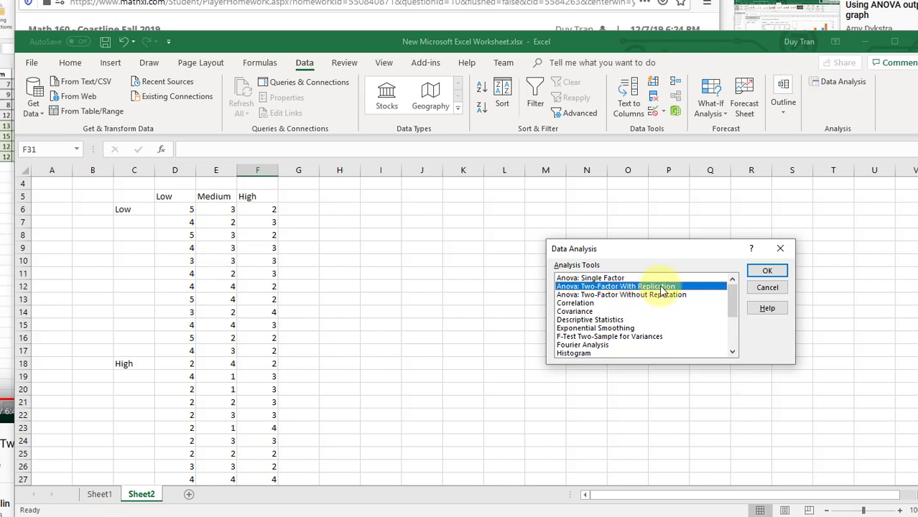
pyautogui.click(767, 271)
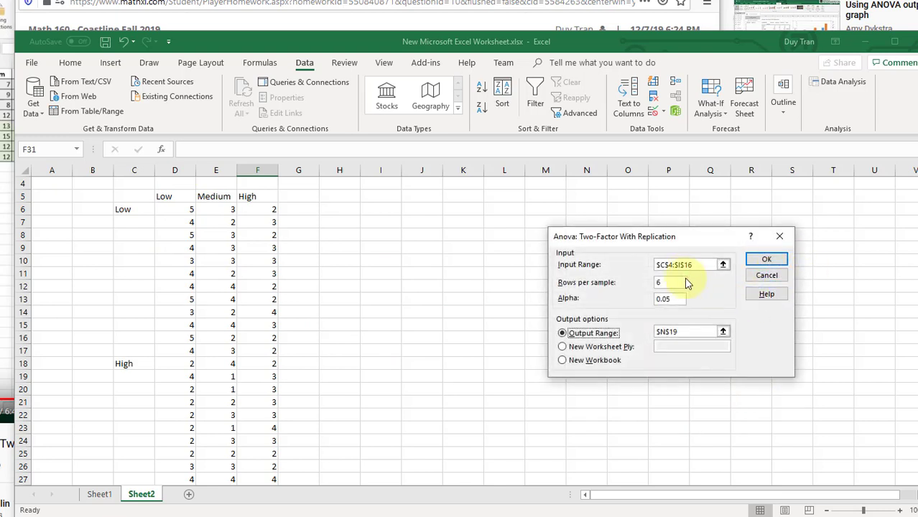
pyautogui.press('BackSpace')
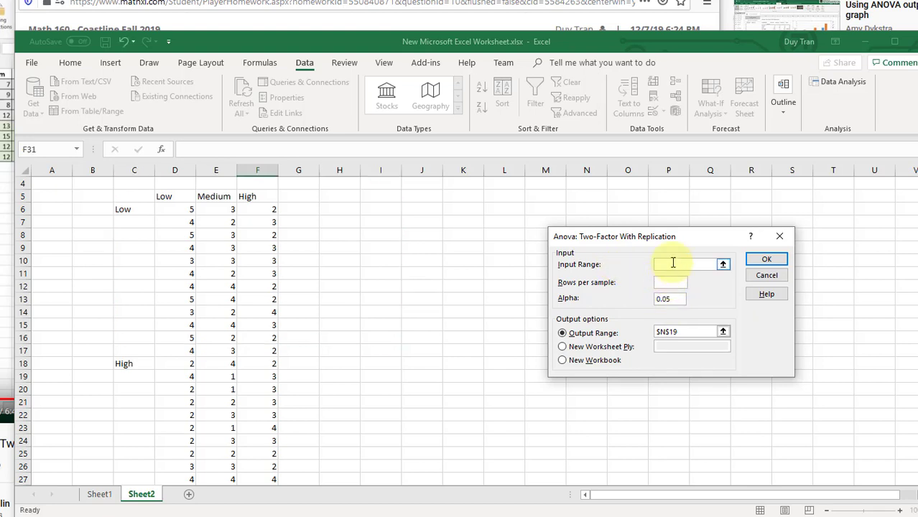
pyautogui.moveTo(117, 199); pyautogui.dragTo(240, 449)
pyautogui.moveTo(237, 413); pyautogui.dragTo(239, 425)
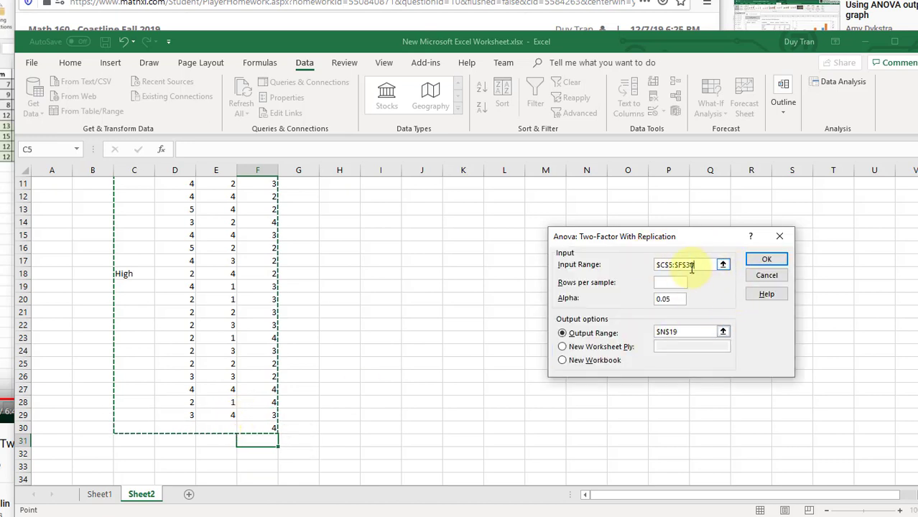
pyautogui.click(674, 282)
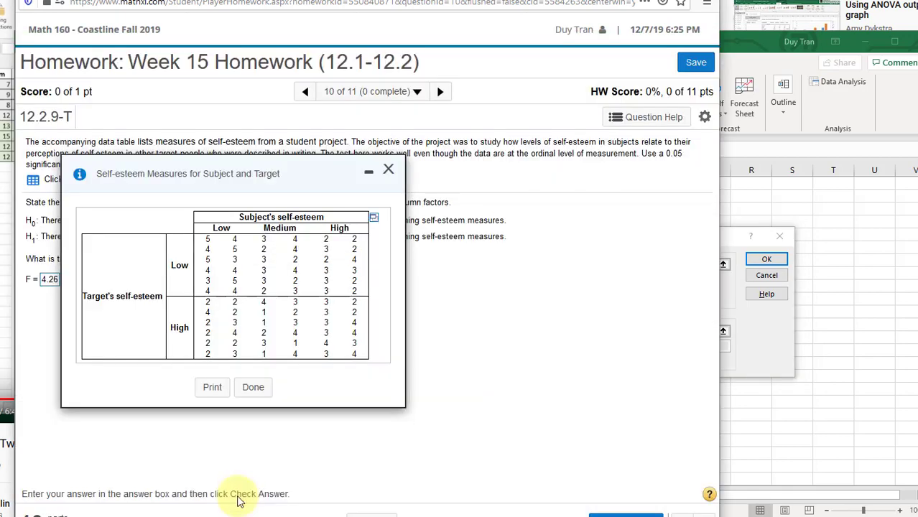
# - Switch to the homework page, move the data table pop-up off the question to read the significance level, and return to Excel
pyautogui.click(244, 495)
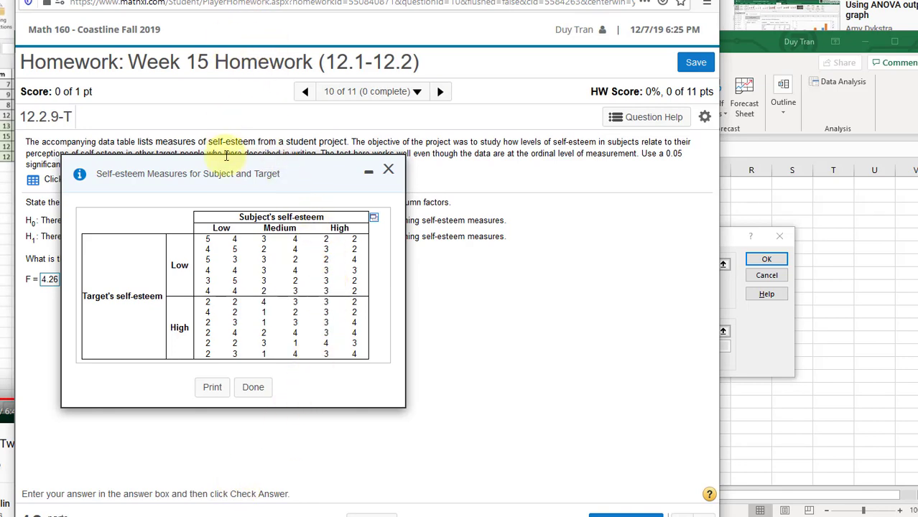
pyautogui.moveTo(225, 176); pyautogui.dragTo(193, 266)
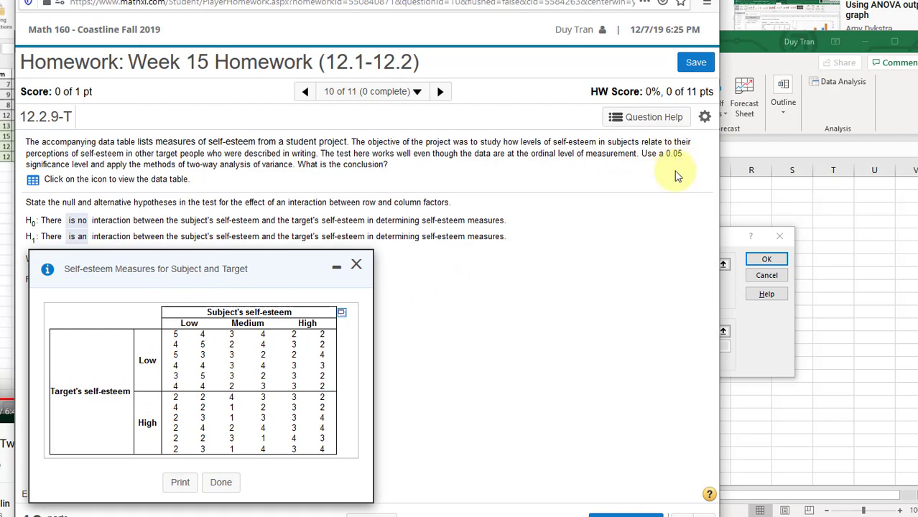
pyautogui.click(771, 339)
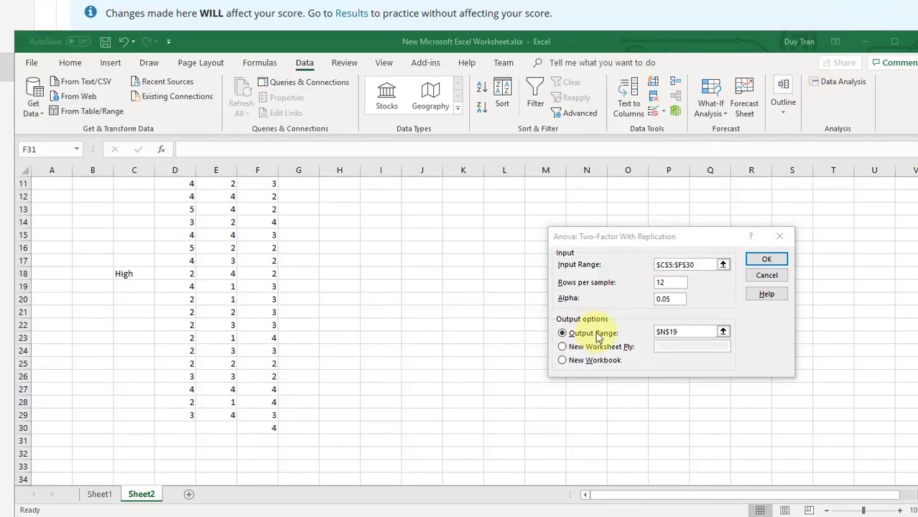
# - Try to run the two-factor ANOVA with its output range at K13, and close the analysis dialogs
pyautogui.click(594, 332)
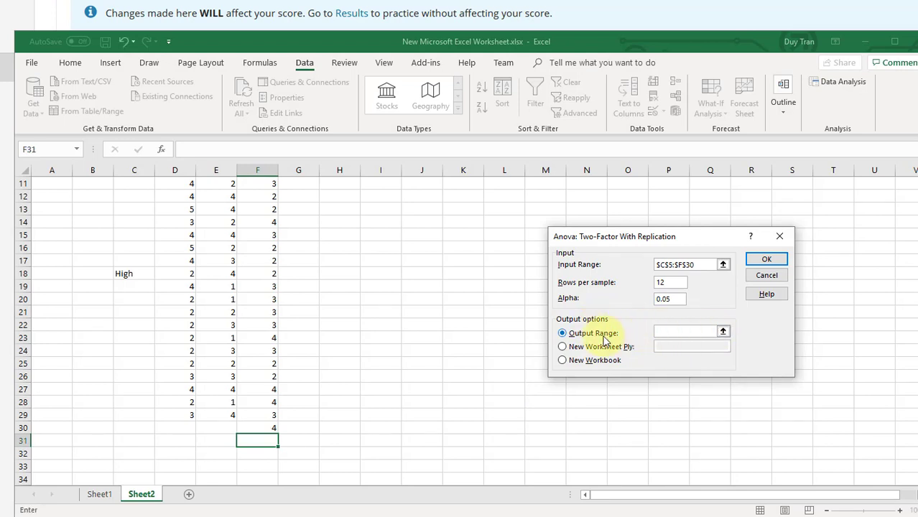
pyautogui.press('Escape')
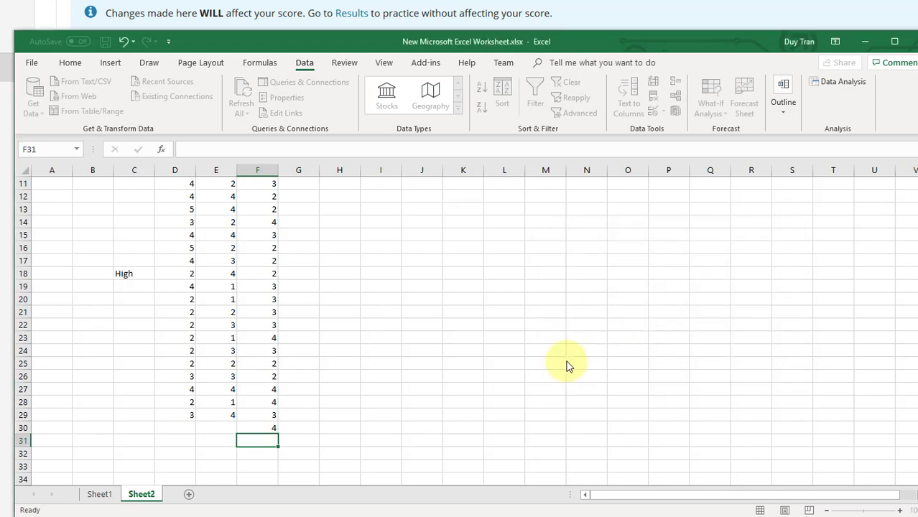
pyautogui.click(290, 515)
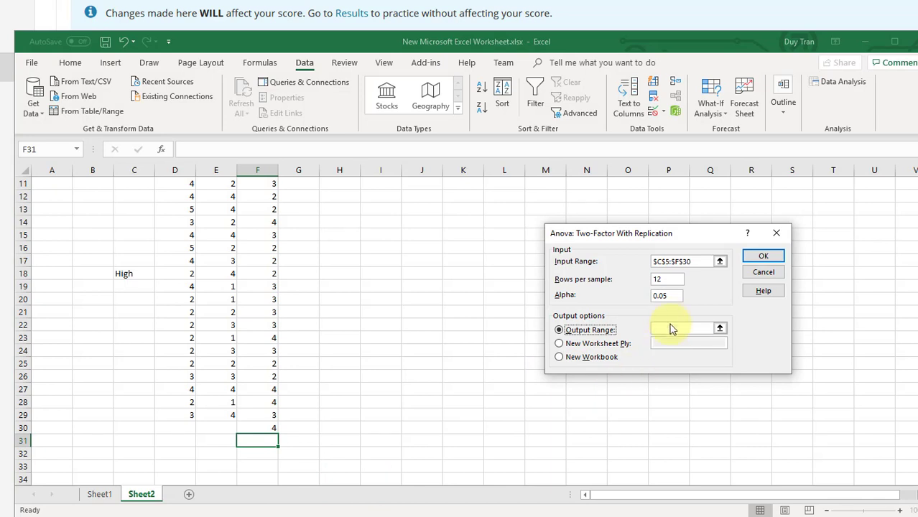
pyautogui.click(674, 330)
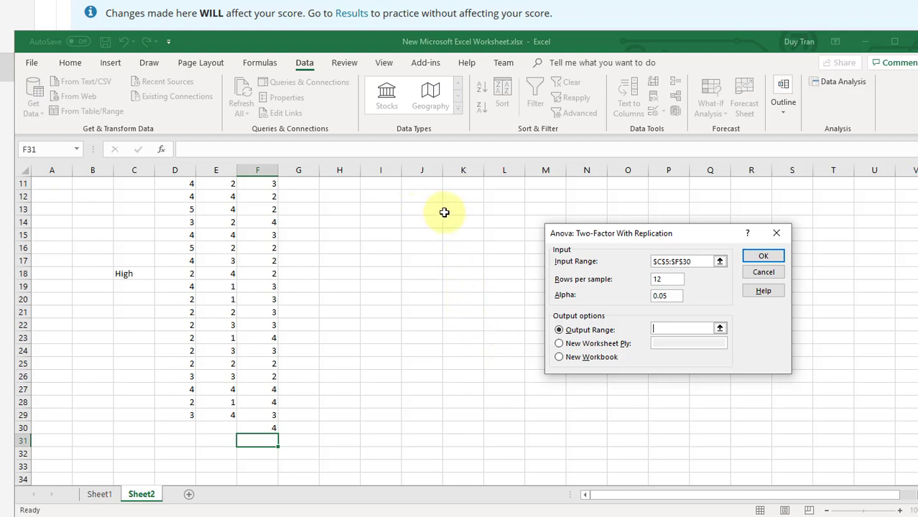
pyautogui.click(474, 212)
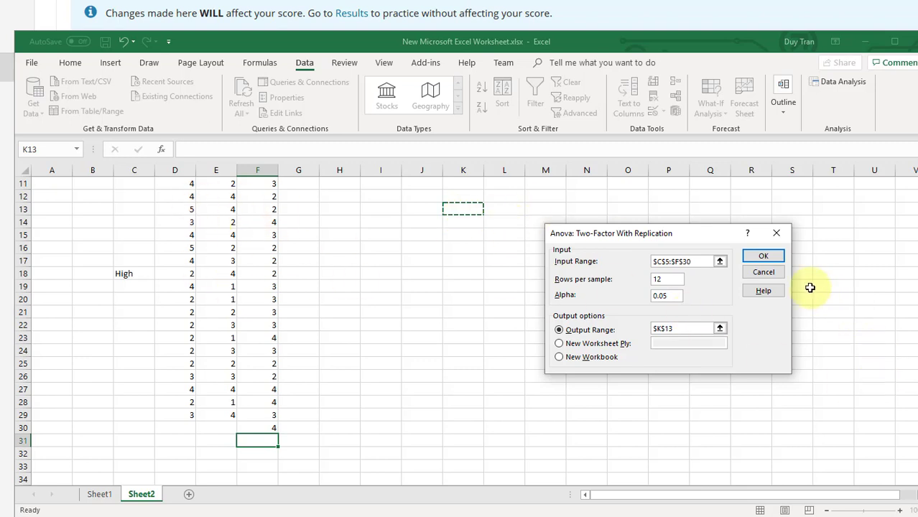
pyautogui.click(764, 257)
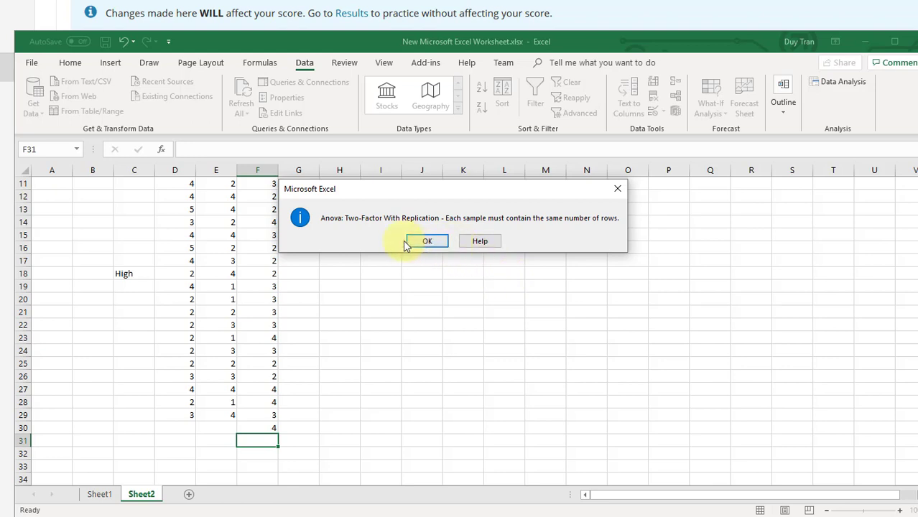
pyautogui.click(428, 241)
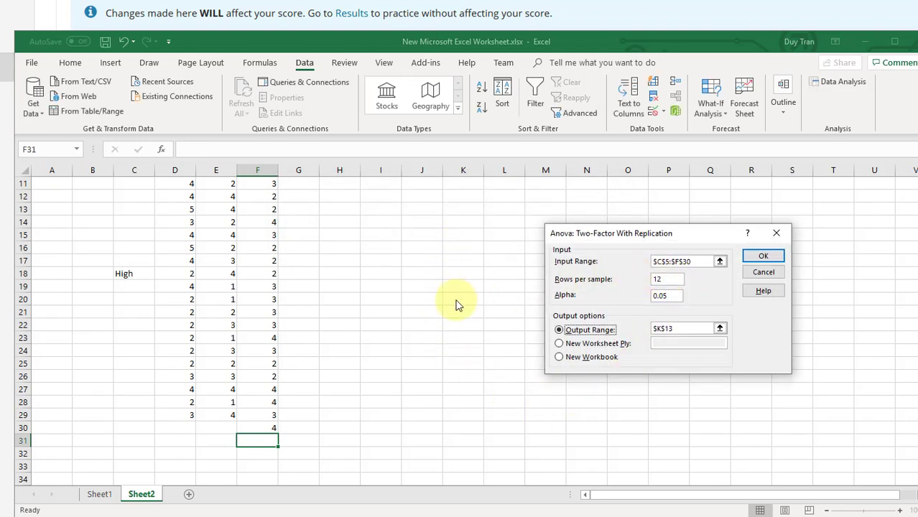
pyautogui.moveTo(676, 232); pyautogui.dragTo(723, 220)
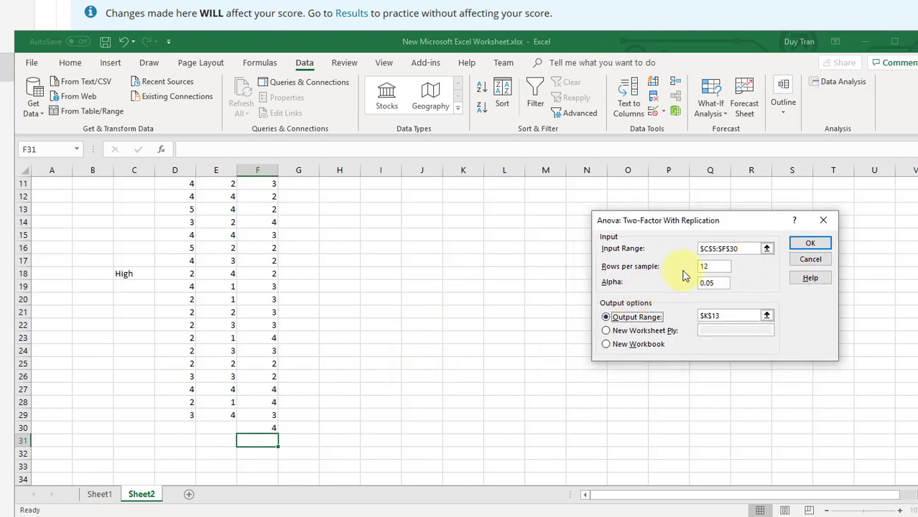
pyautogui.click(810, 259)
pyautogui.click(812, 273)
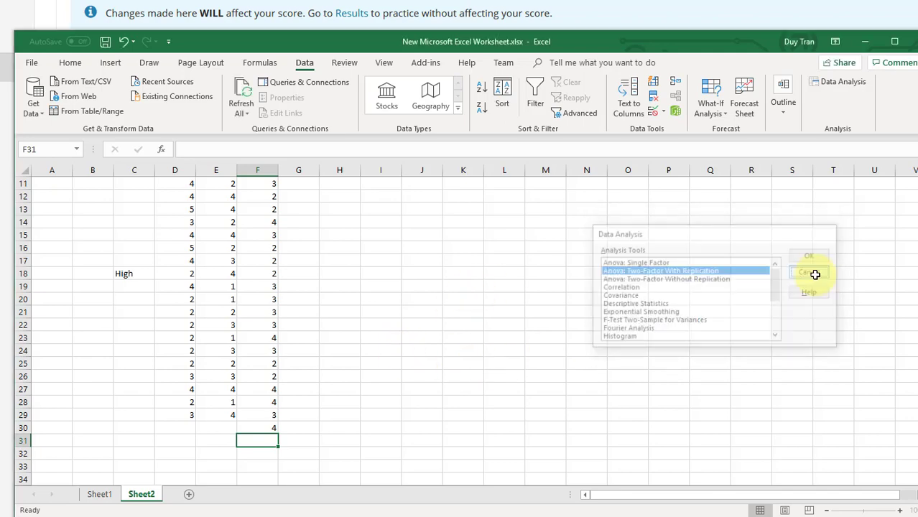
# - Go through the Low column's scores for the low target level cell by cell down to D17
pyautogui.scroll(2, 445, 402)
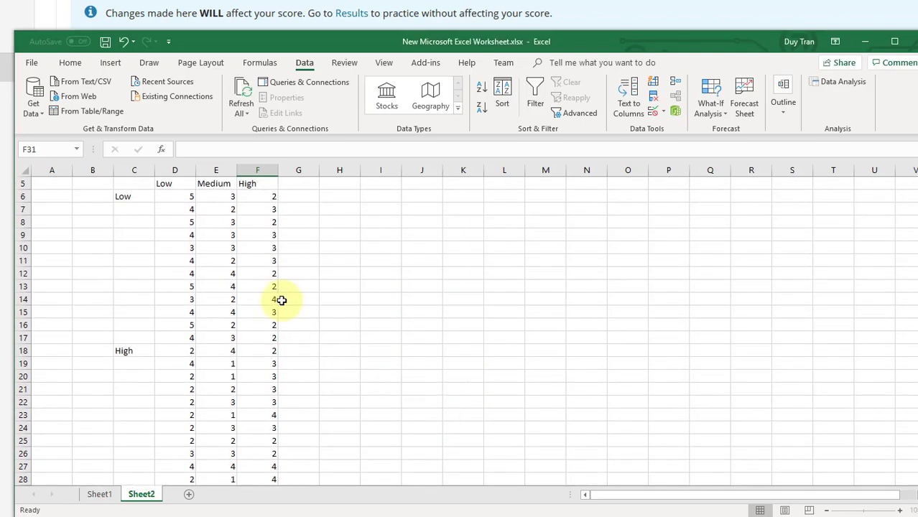
pyautogui.click(192, 201)
pyautogui.click(196, 205)
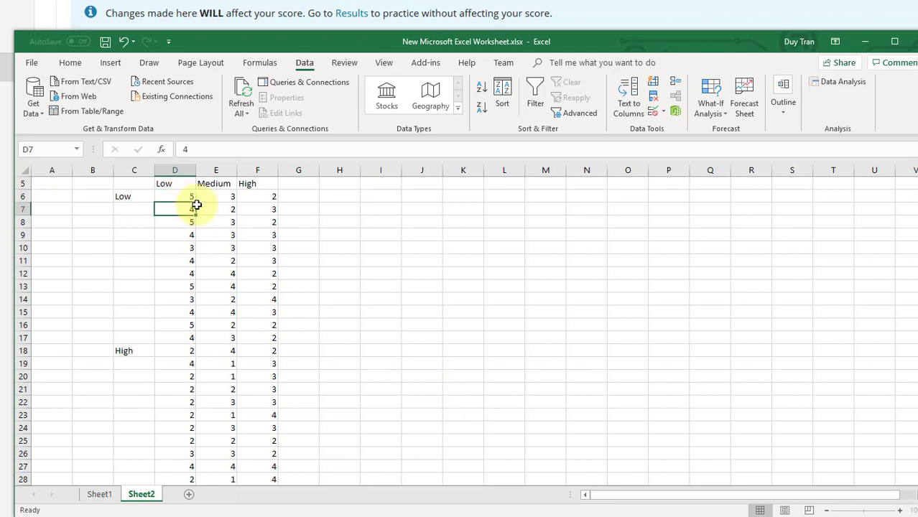
pyautogui.press('Down')
pyautogui.press('Down')
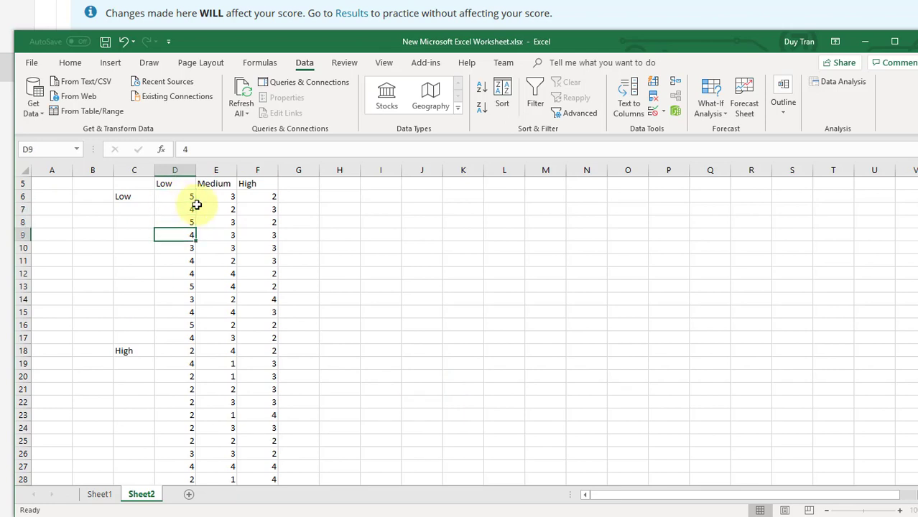
pyautogui.press('Down')
pyautogui.press('Down')
pyautogui.press('Down')
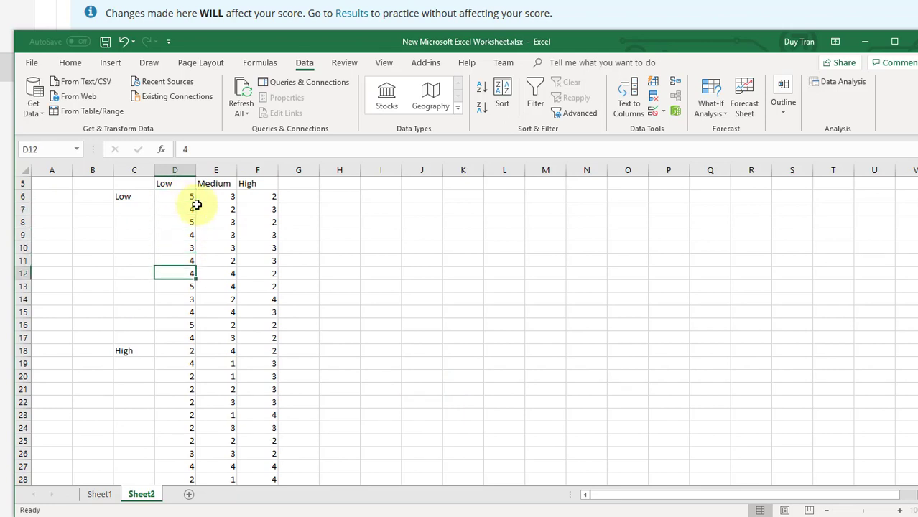
pyautogui.press('Down')
pyautogui.press('Down')
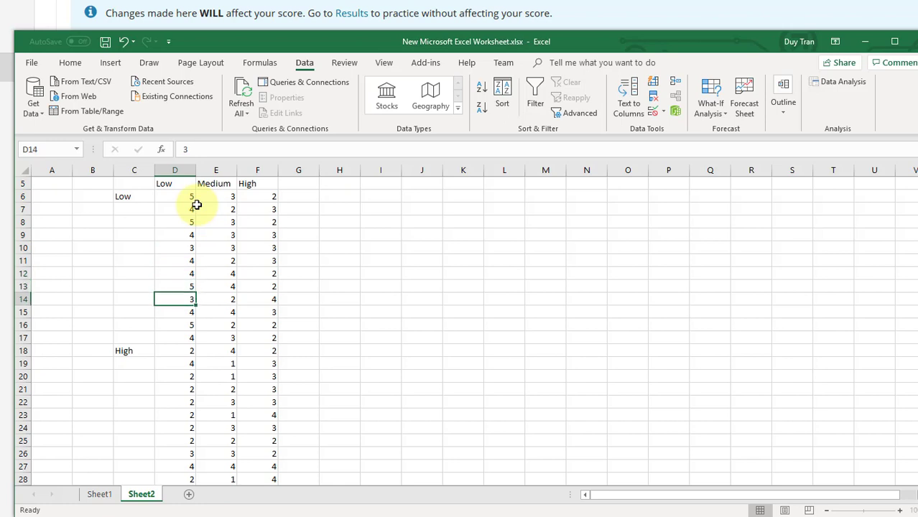
pyautogui.press('Down')
pyautogui.press('Down')
pyautogui.press('Down')
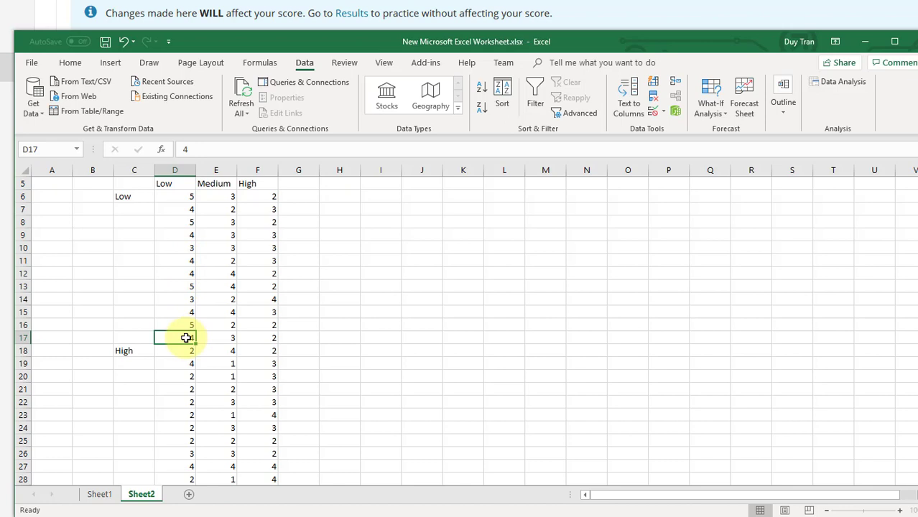
# - Delete the surplus score in cell F30 at the end of the High column
pyautogui.scroll(-1, 182, 345)
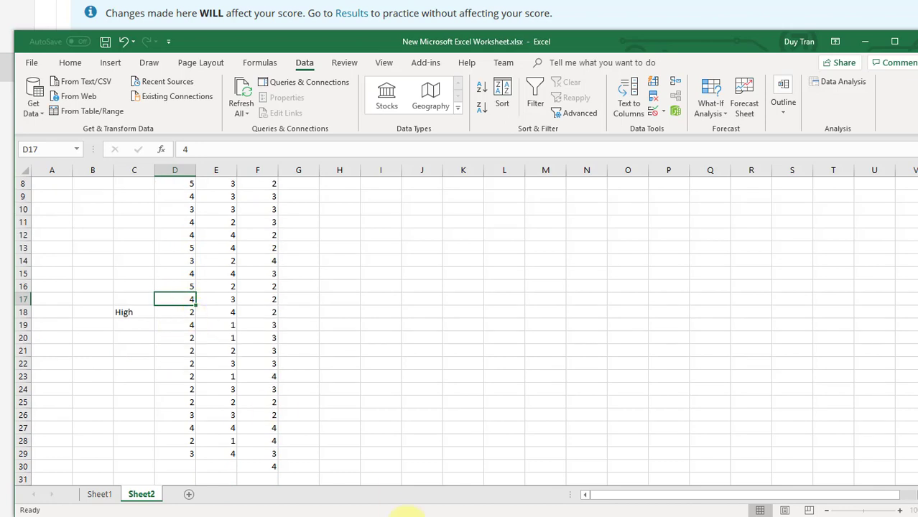
pyautogui.scroll(-2, 180, 312)
pyautogui.click(271, 392)
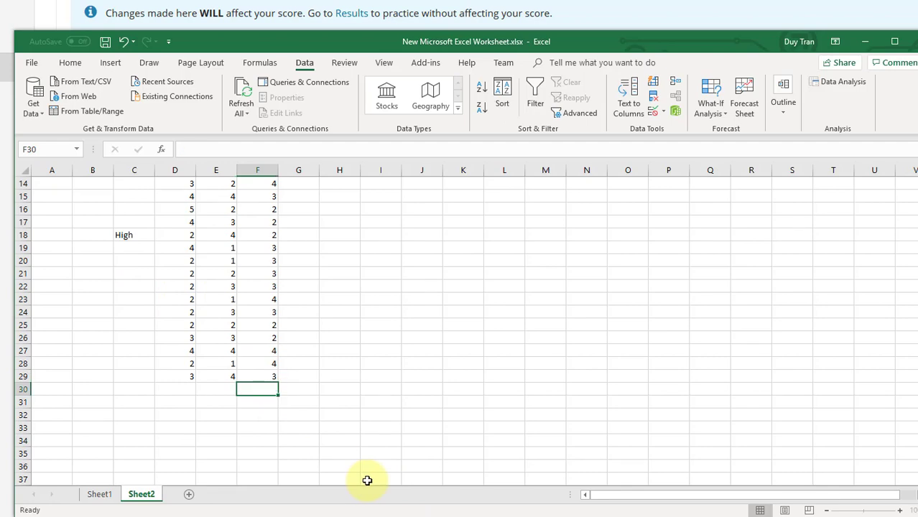
# - Bring up the homework data table and move the Excel window so the worksheet sits beside the table
pyautogui.moveTo(251, 508)
pyautogui.click(274, 482)
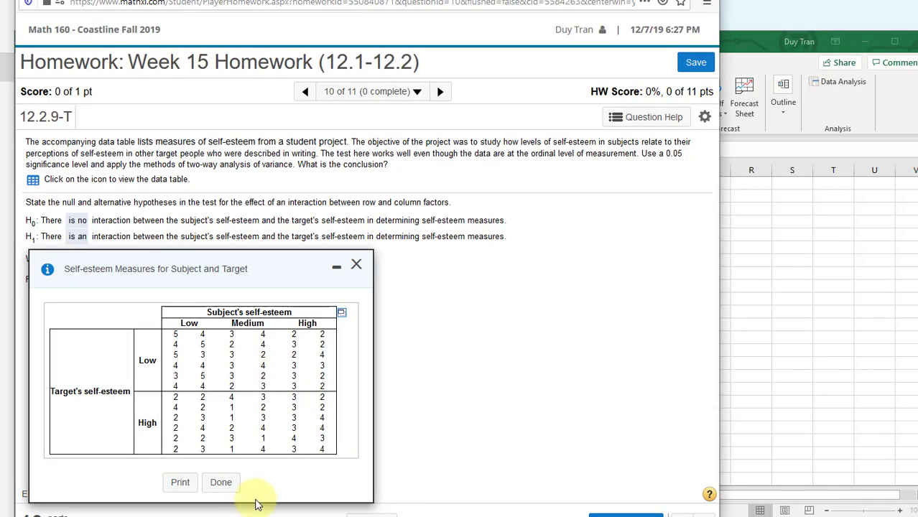
pyautogui.click(793, 391)
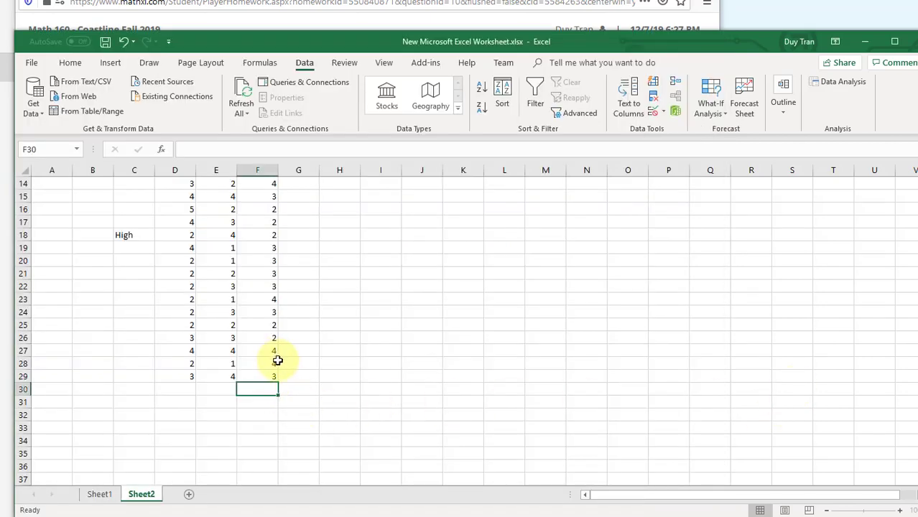
pyautogui.moveTo(226, 493)
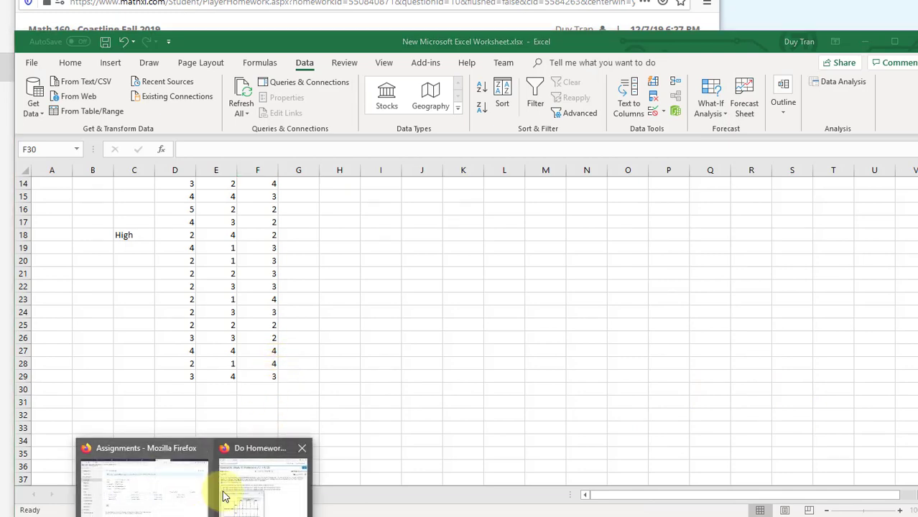
pyautogui.click(240, 477)
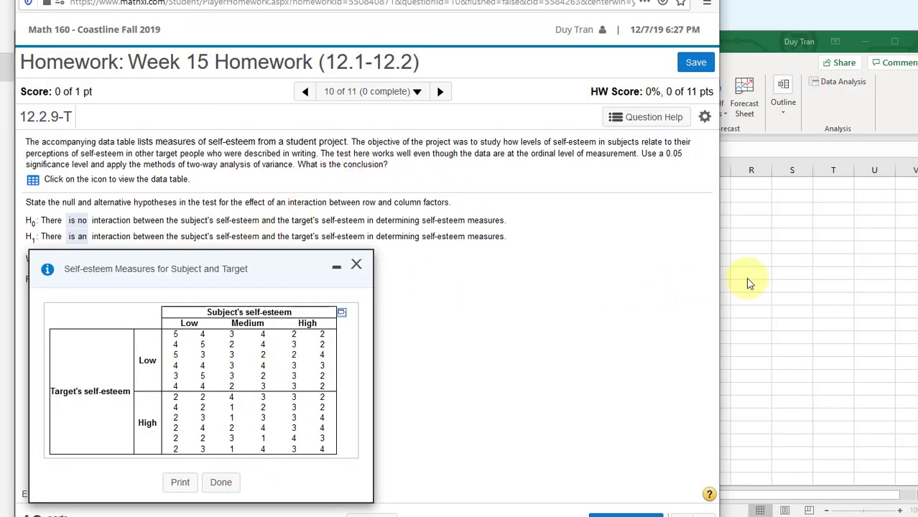
pyautogui.click(736, 258)
pyautogui.moveTo(419, 41); pyautogui.dragTo(776, 87)
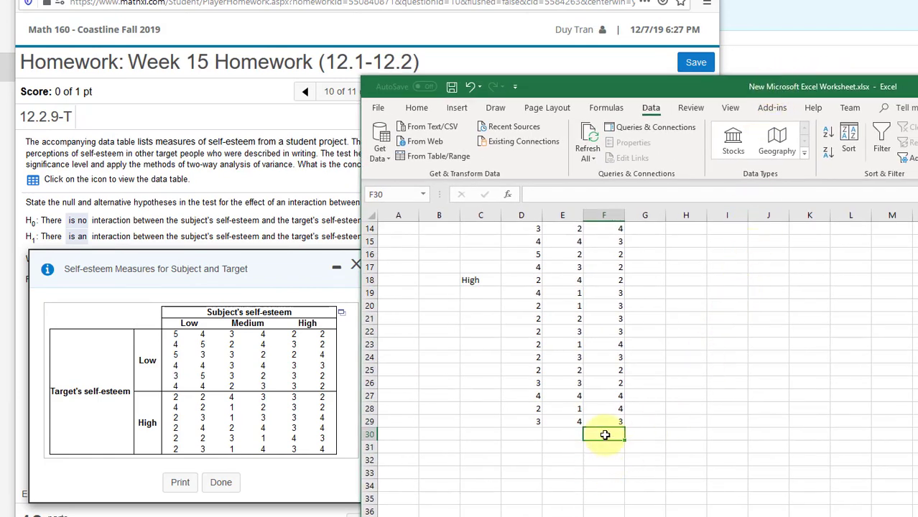
# - Compare the High column's high-target scores with the homework table and clear cells F18:F29
pyautogui.scroll(2, 594, 430)
pyautogui.scroll(-1, 607, 431)
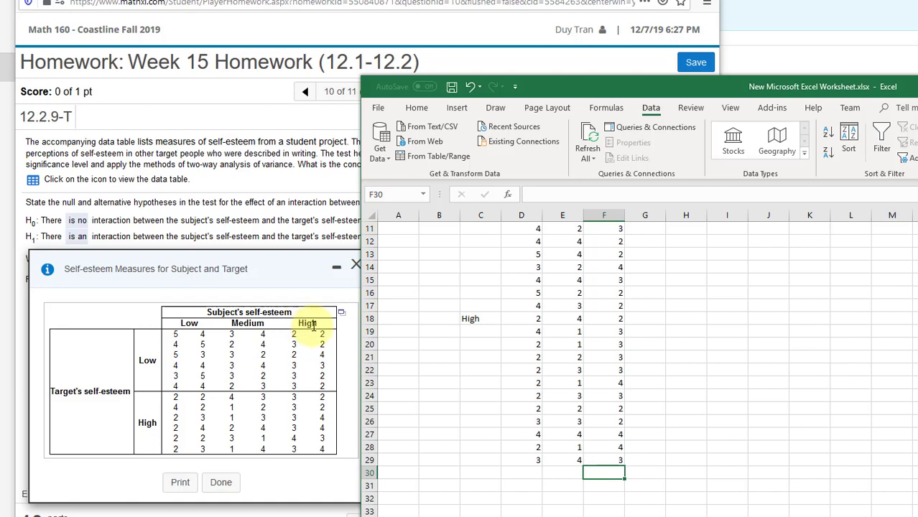
pyautogui.click(618, 318)
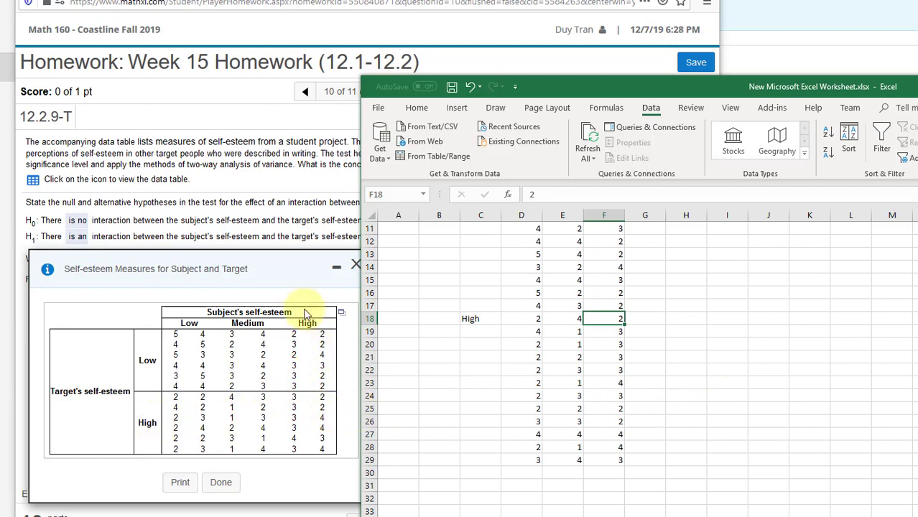
pyautogui.click(297, 403)
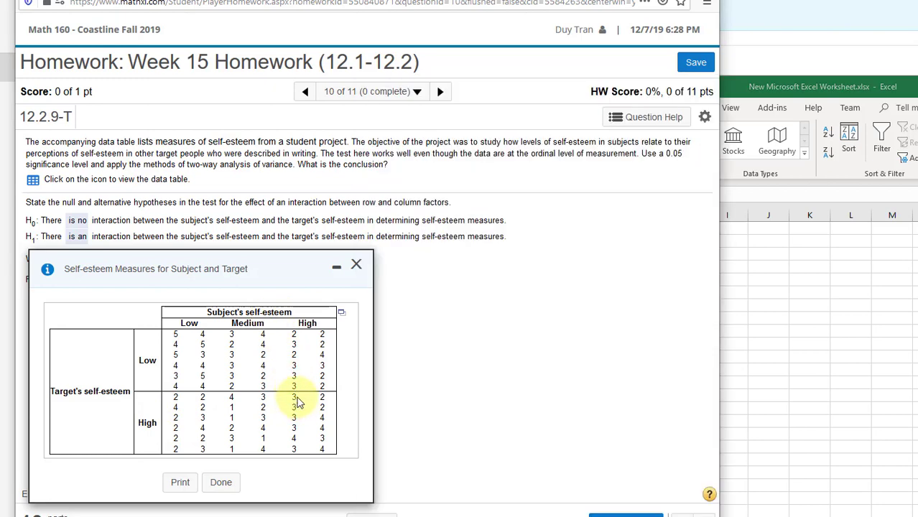
pyautogui.click(735, 401)
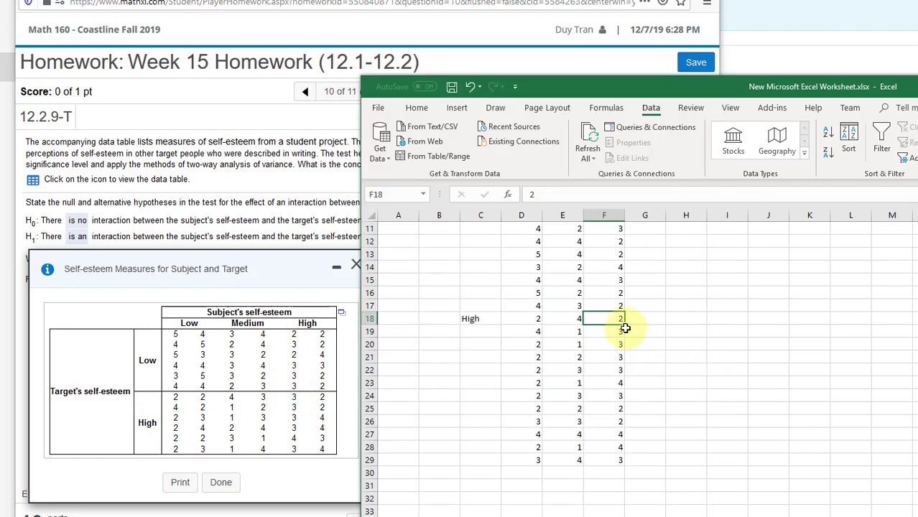
pyautogui.moveTo(615, 316); pyautogui.dragTo(612, 460)
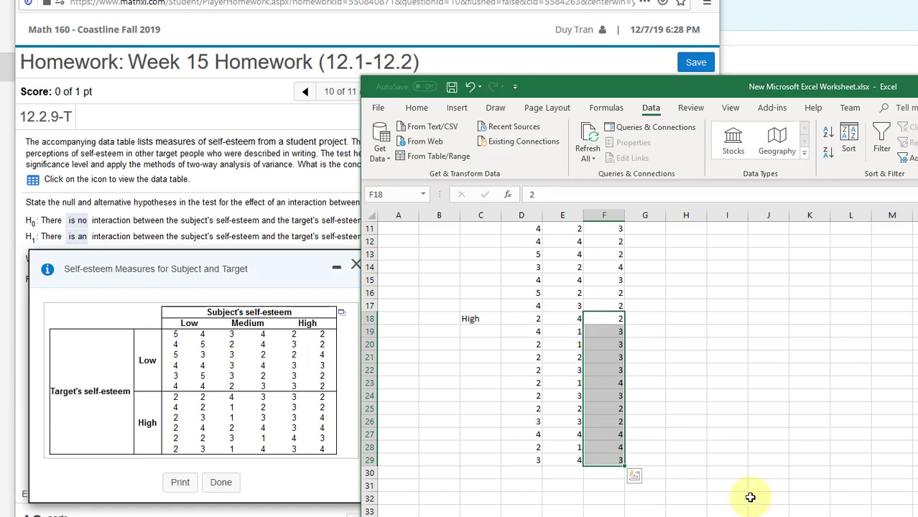
pyautogui.press('Delete')
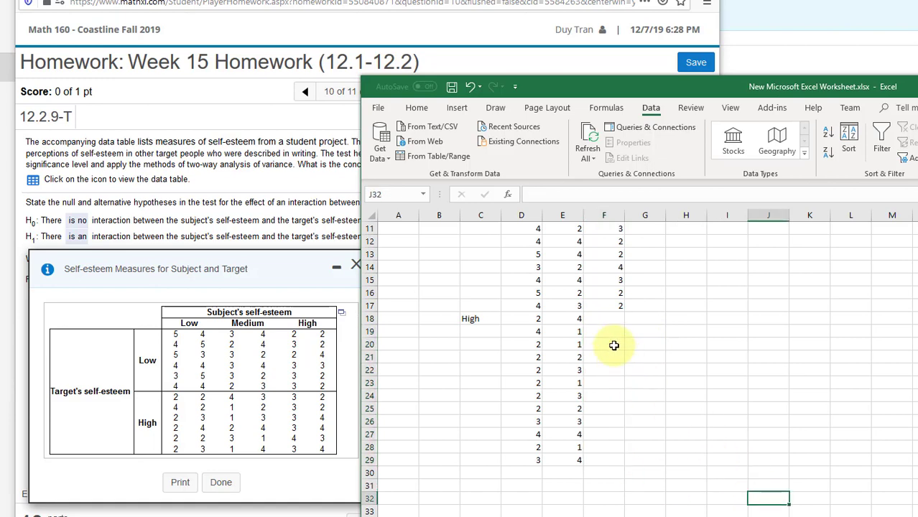
# - Enter the first half of the High column's high-target scores in F18:F23: 3, 3, 3, 3, 4, 3
pyautogui.click(607, 320)
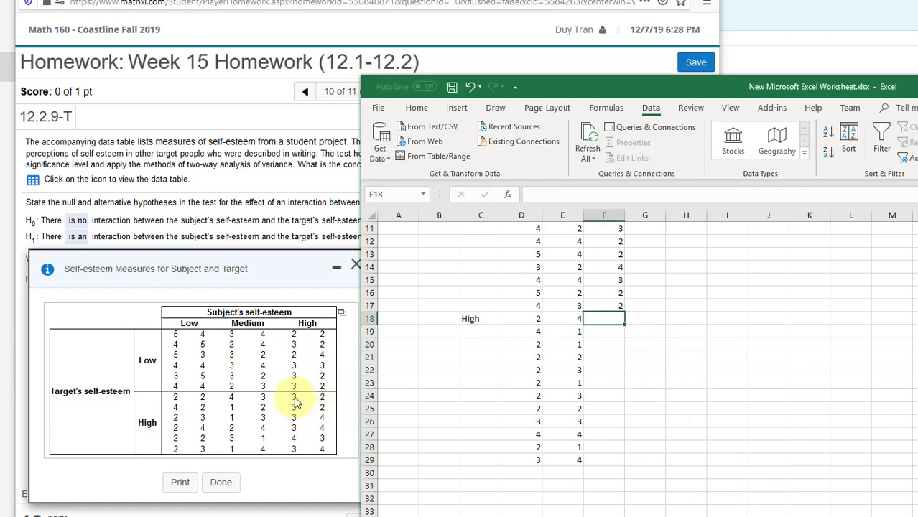
pyautogui.write('3')
pyautogui.press('Return')
pyautogui.write('3')
pyautogui.press('Return')
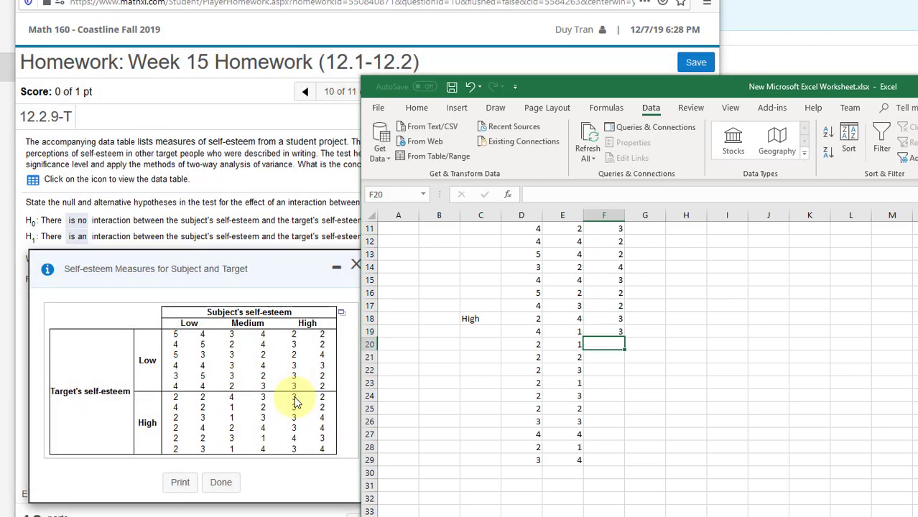
pyautogui.write('3')
pyautogui.press('Return')
pyautogui.write('3')
pyautogui.press('Return')
pyautogui.write('4')
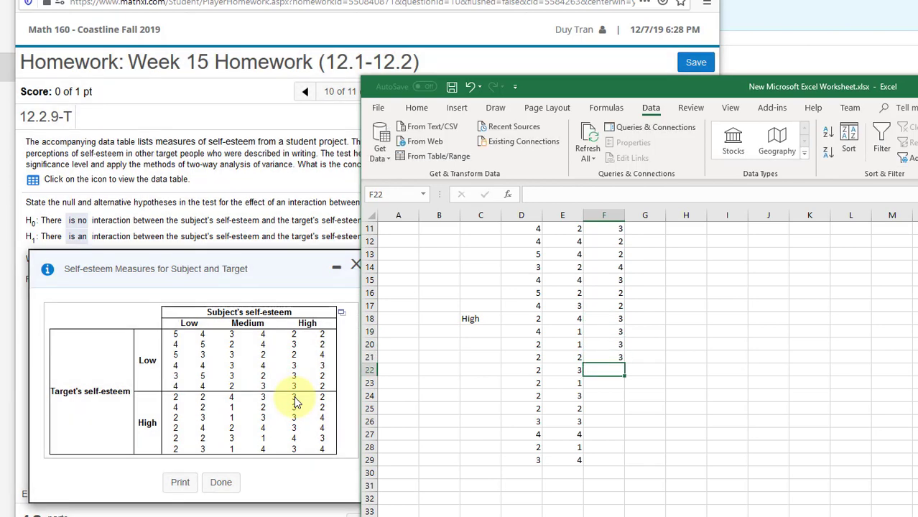
pyautogui.press('Return')
pyautogui.write('3')
pyautogui.press('Return')
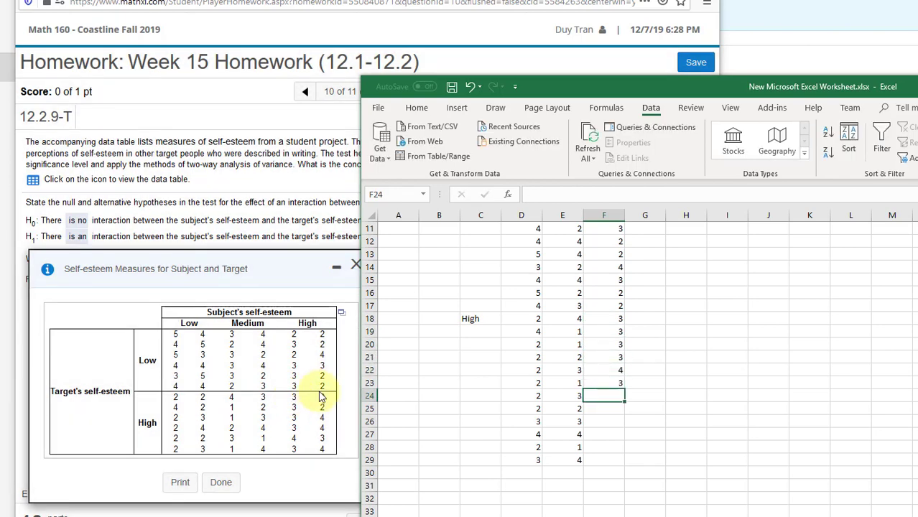
# - Enter the remaining high-target scores of the High column in F24:F29: 2, 2, 4, 4, 3, 4
pyautogui.write('2')
pyautogui.press('Return')
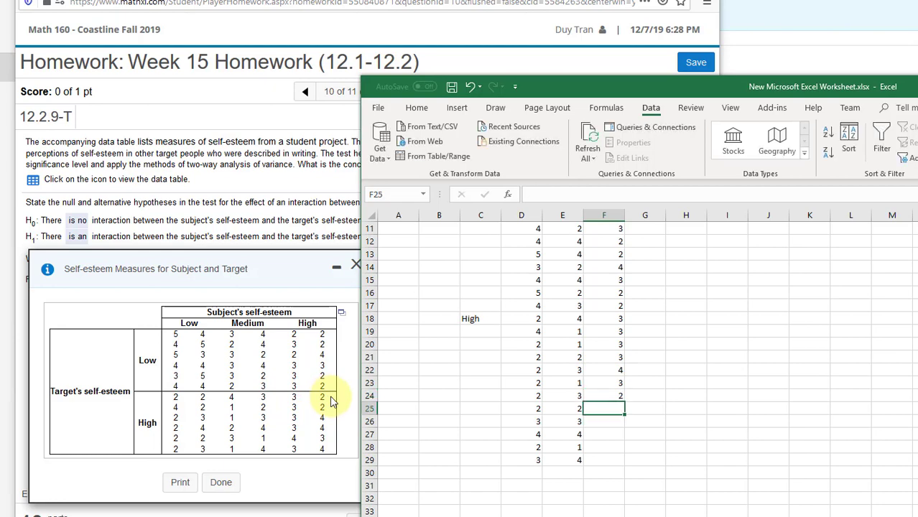
pyautogui.write('2')
pyautogui.press('Return')
pyautogui.write('4')
pyautogui.press('Return')
pyautogui.write('4')
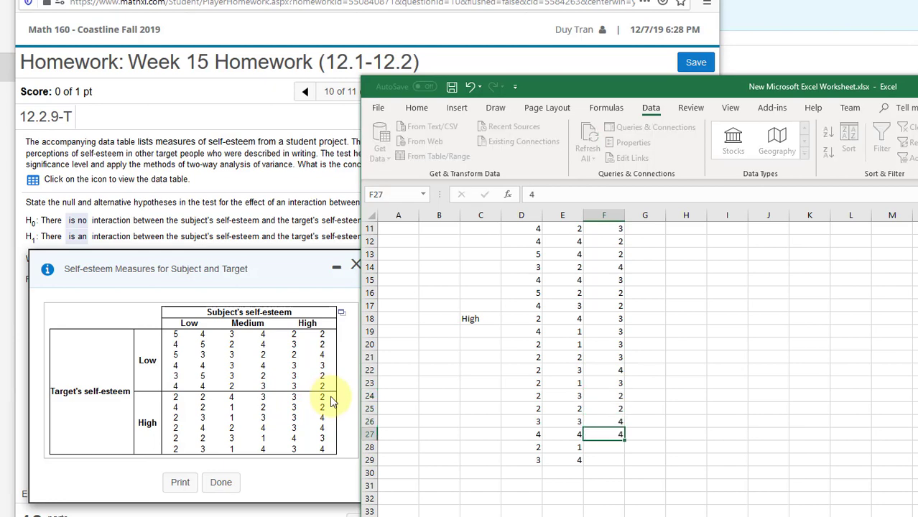
pyautogui.press('Return')
pyautogui.write('3')
pyautogui.press('Return')
pyautogui.write('4')
pyautogui.press('Return')
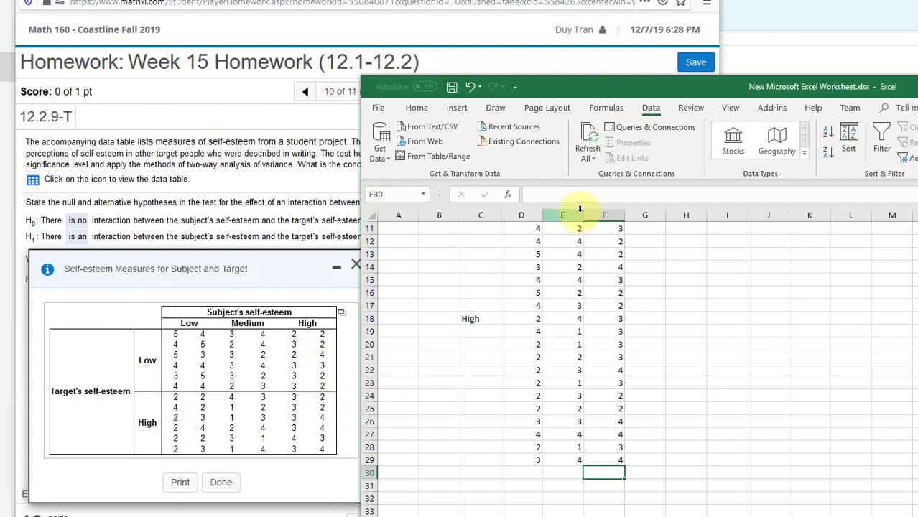
# - Move the Excel window back and run Anova: Two-Factor With Replication on C5:F29 with 12 rows per sample, alpha 0.05 and output at K13
pyautogui.moveTo(646, 85); pyautogui.dragTo(312, 46)
pyautogui.click(342, 302)
pyautogui.scroll(4, 349, 373)
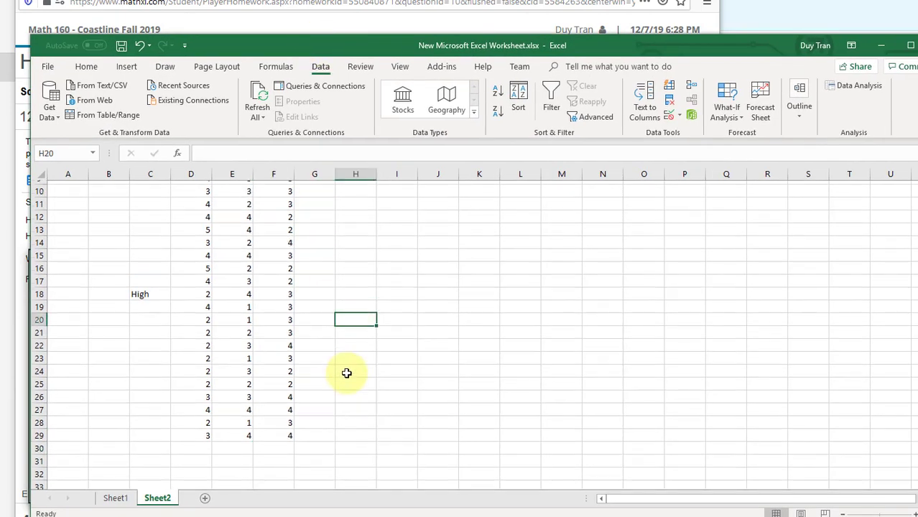
pyautogui.scroll(-2, 350, 370)
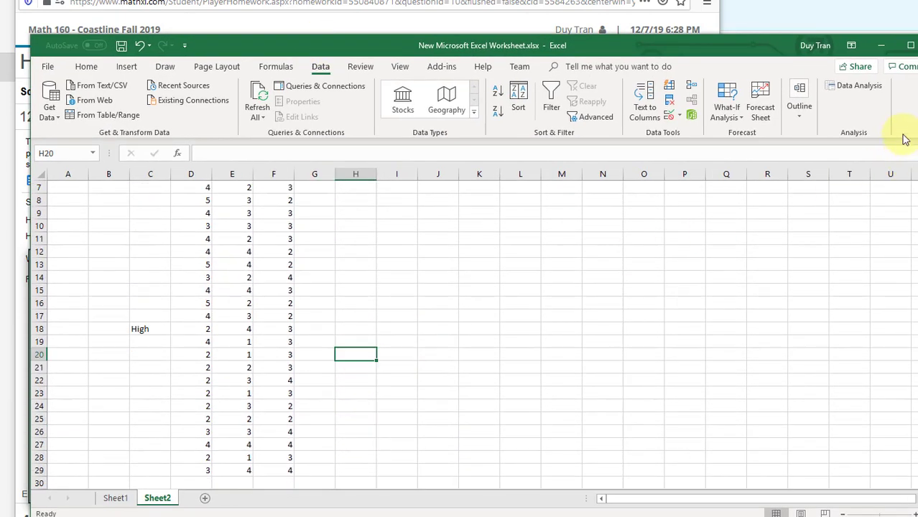
pyautogui.click(857, 87)
pyautogui.click(830, 260)
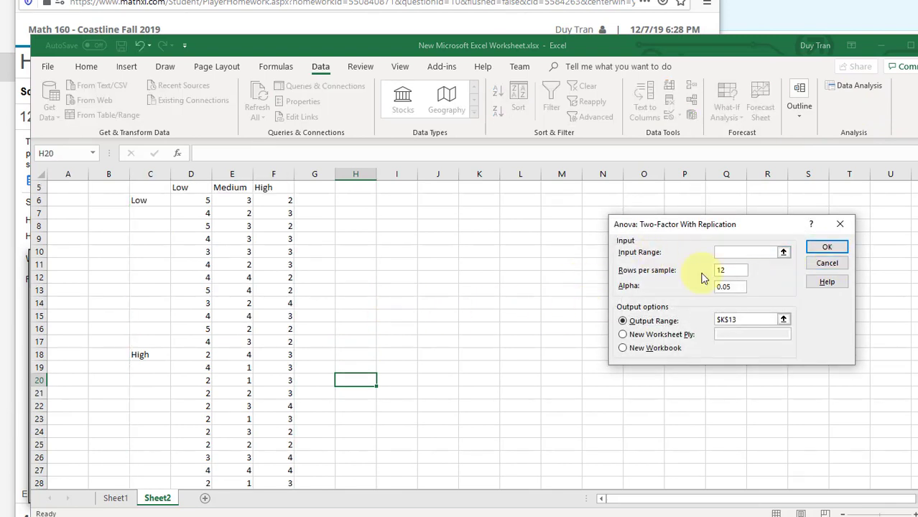
pyautogui.moveTo(146, 190); pyautogui.dragTo(272, 467)
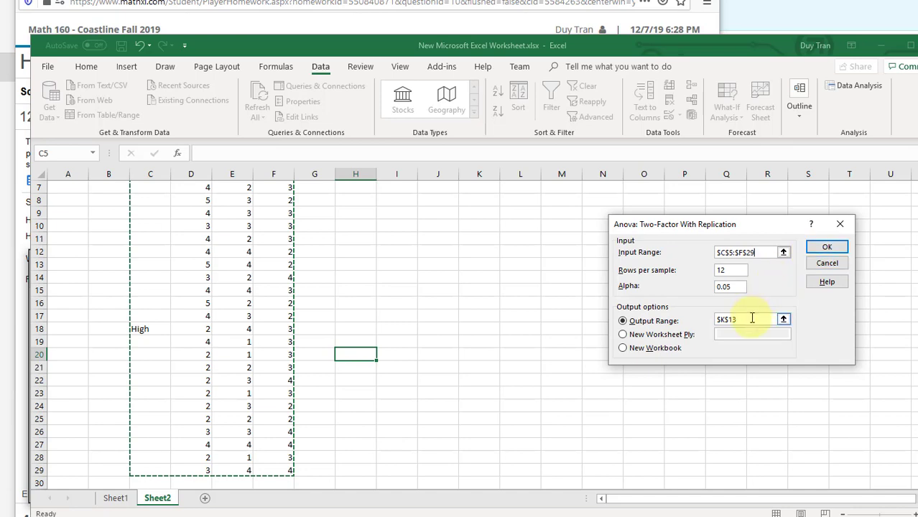
pyautogui.moveTo(752, 318); pyautogui.dragTo(709, 322)
pyautogui.click(825, 247)
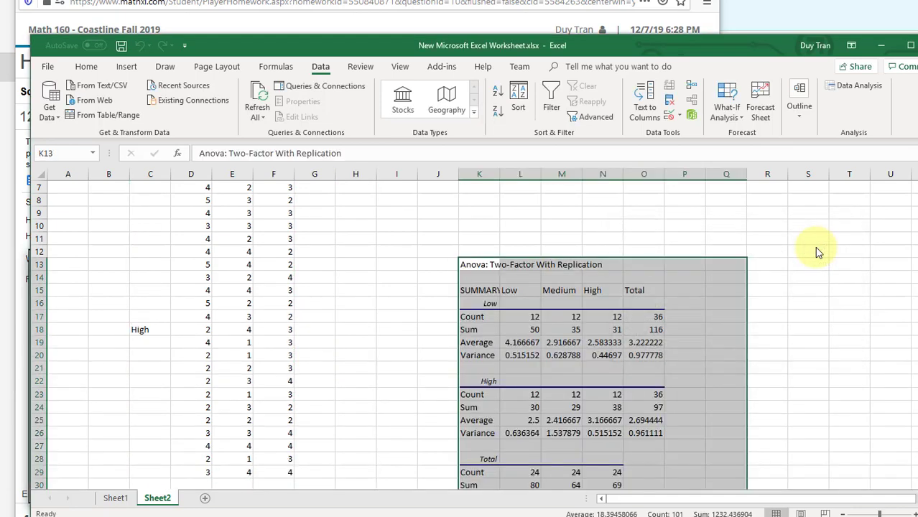
# - Review the summary tables and the ANOVA table of the two-factor analysis output
pyautogui.click(759, 314)
pyautogui.scroll(-2, 716, 328)
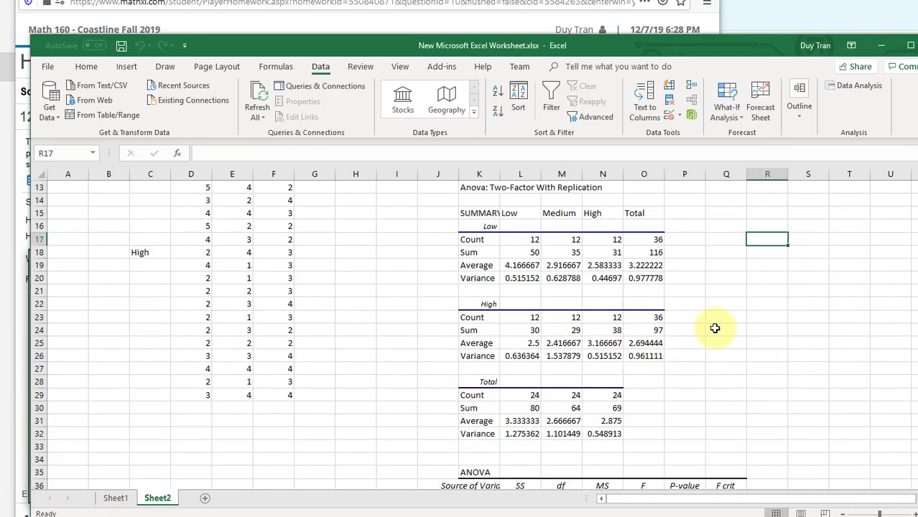
pyautogui.scroll(1, 715, 328)
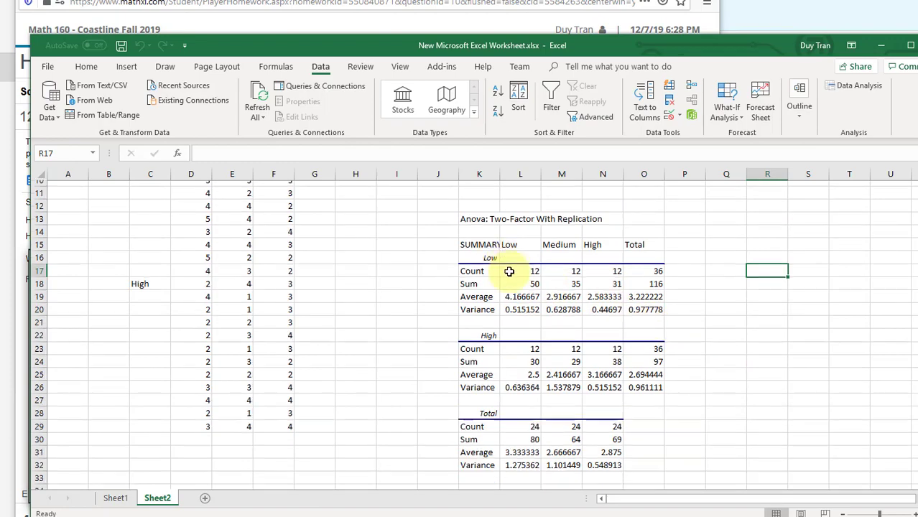
pyautogui.scroll(-5, 508, 272)
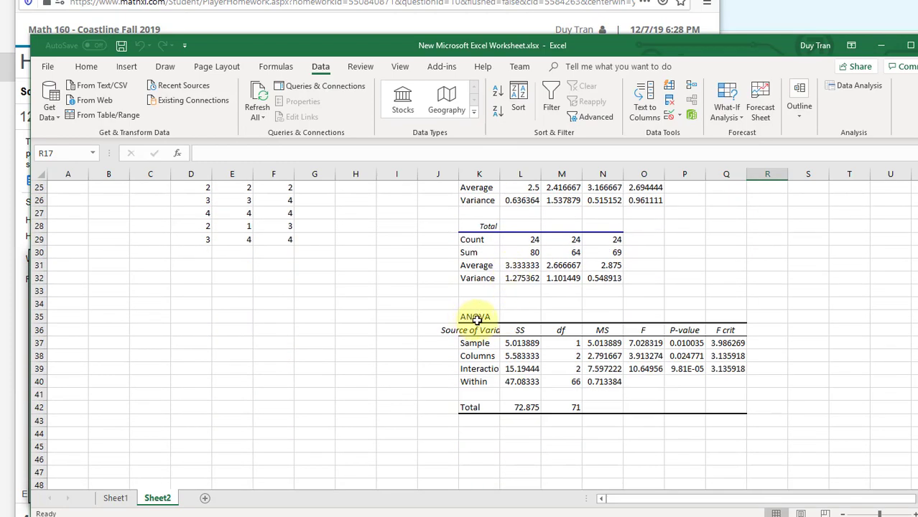
pyautogui.scroll(5, 475, 320)
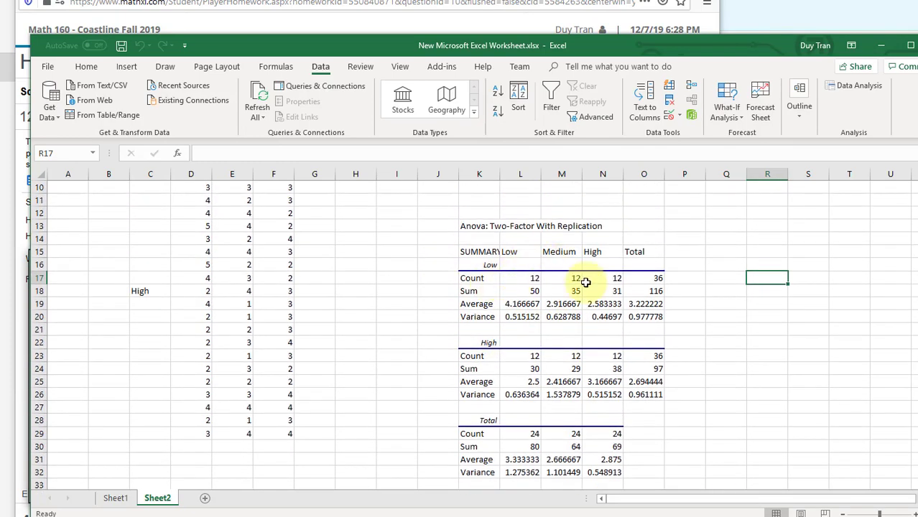
# - Switch back to the homework question, close the self-esteem data table and clear the old F test statistic answer
pyautogui.scroll(-1, 603, 345)
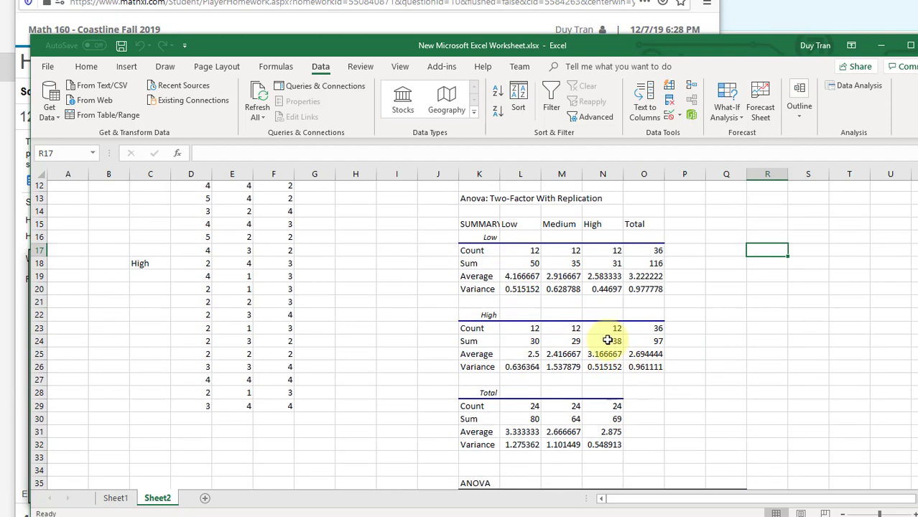
pyautogui.scroll(-1, 560, 302)
pyautogui.scroll(-1, 532, 266)
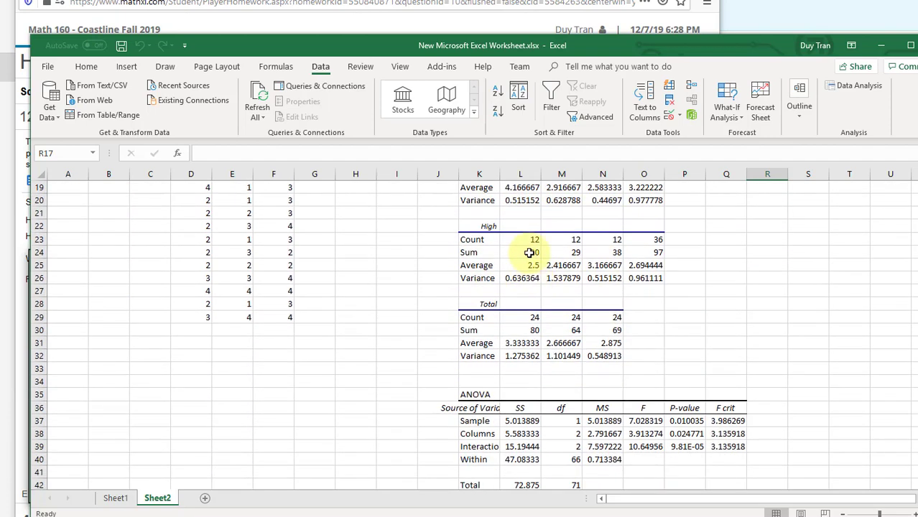
pyautogui.scroll(-3, 602, 328)
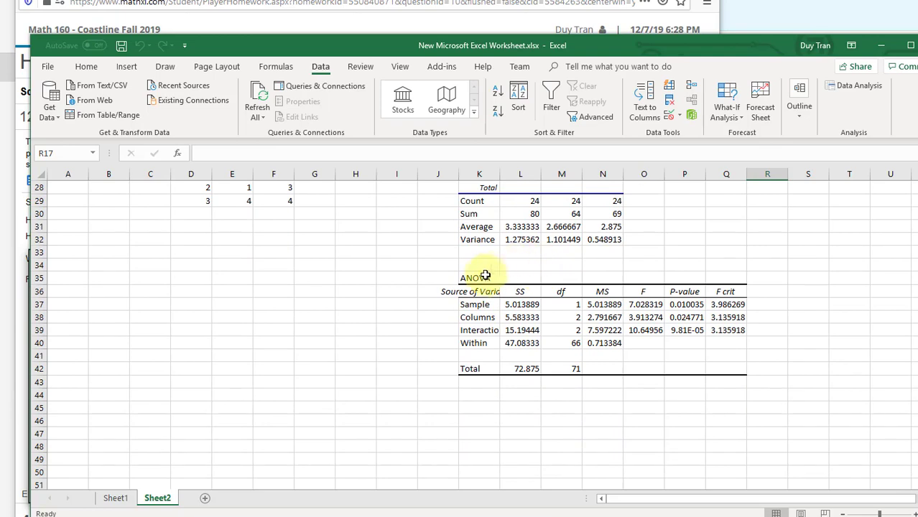
pyautogui.scroll(2, 487, 280)
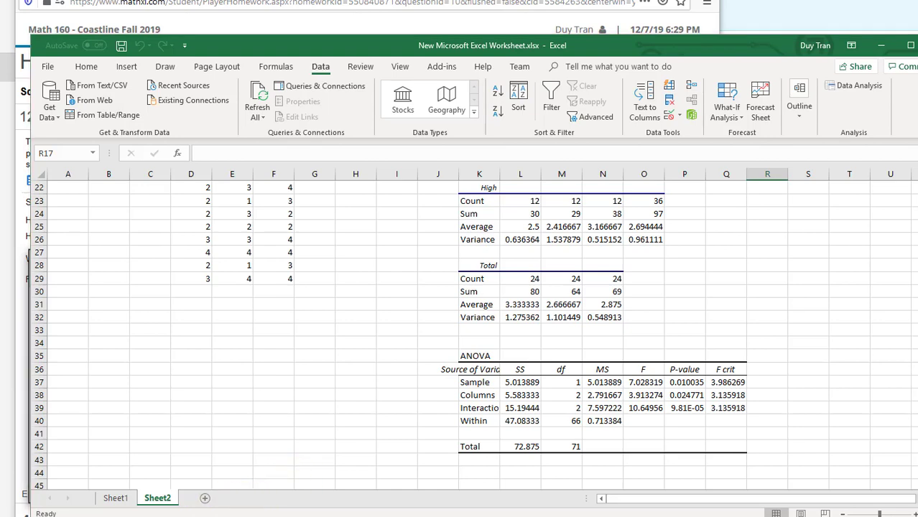
pyautogui.moveTo(235, 511)
pyautogui.click(230, 496)
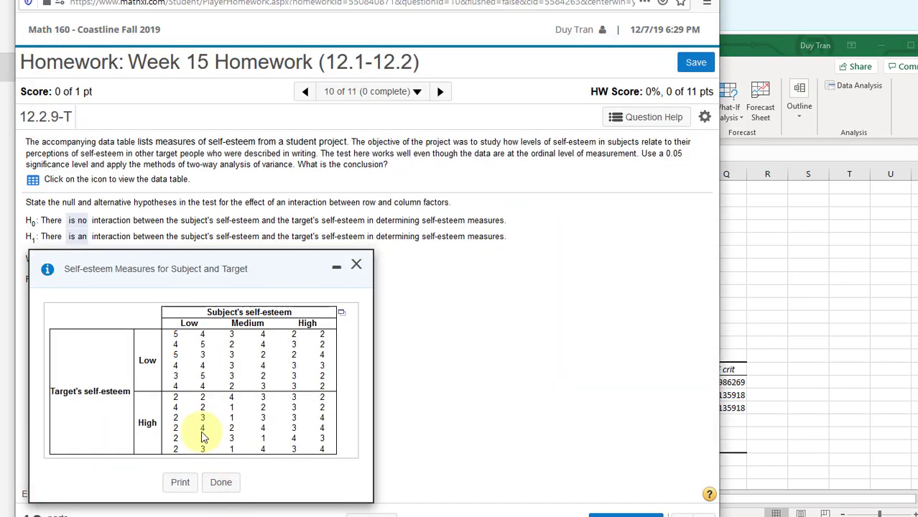
pyautogui.click(222, 482)
pyautogui.doubleClick(49, 279)
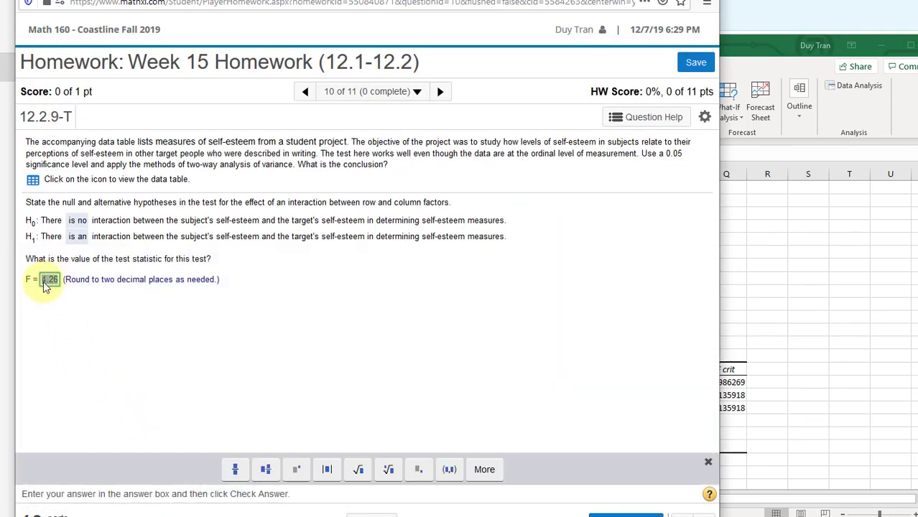
pyautogui.press('BackSpace')
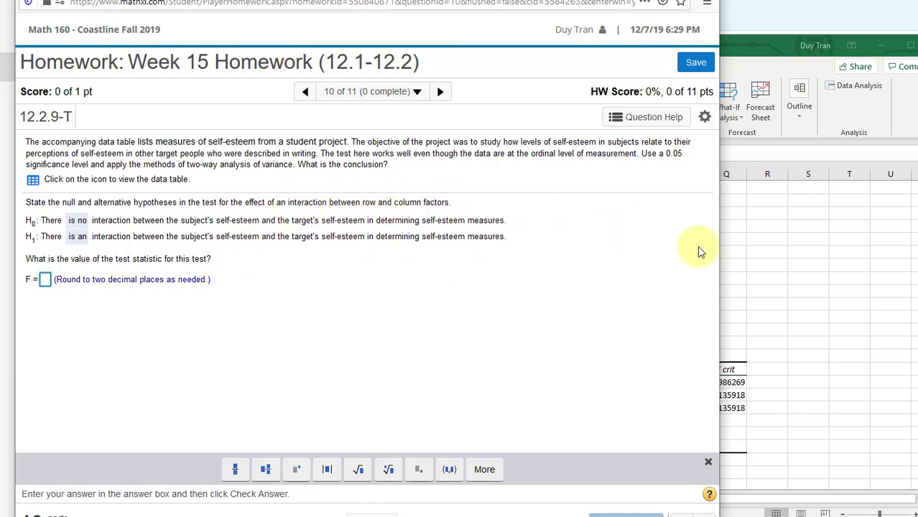
# - Look up the F statistic in the Interaction row of the Excel ANOVA table
pyautogui.click(852, 283)
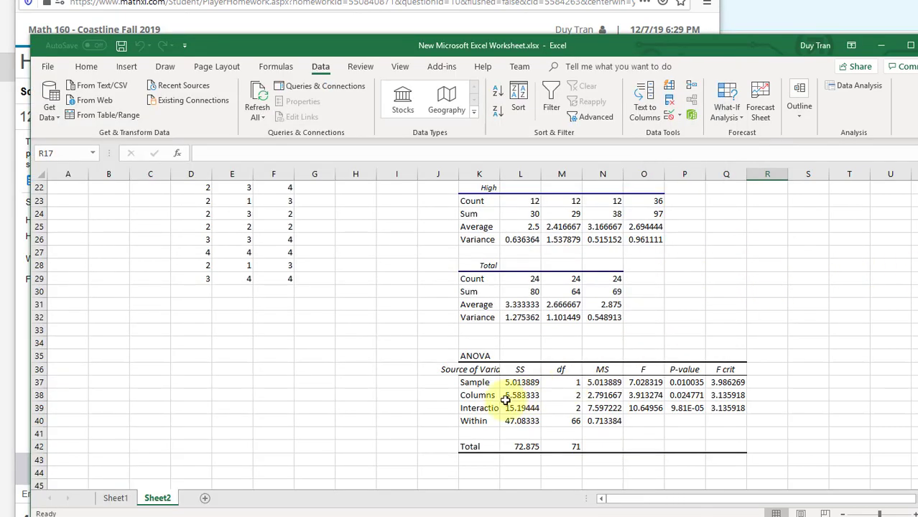
pyautogui.click(485, 408)
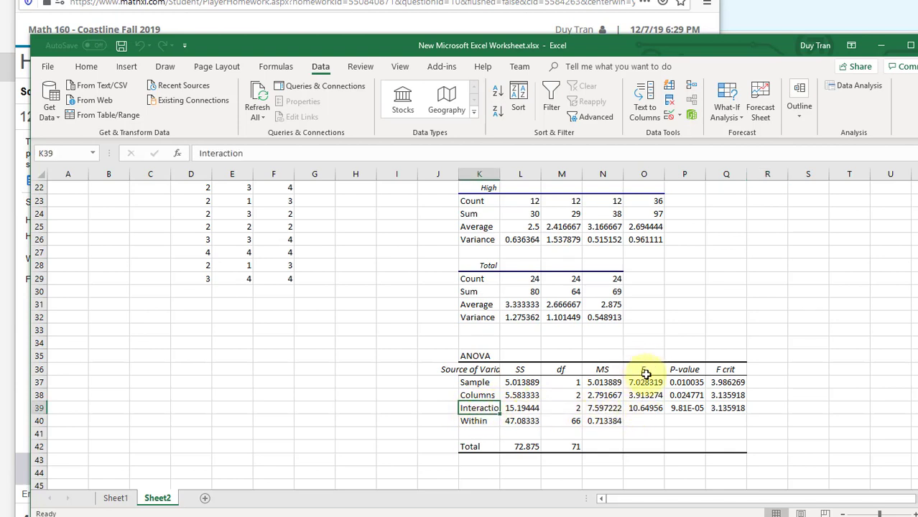
pyautogui.click(646, 408)
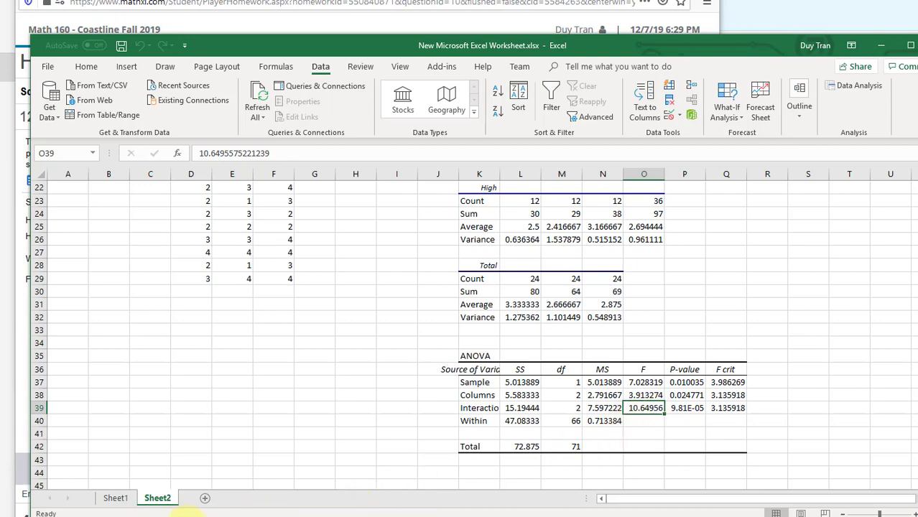
# - Enter 10.65 as the F test statistic in the homework question and check the answer
pyautogui.moveTo(237, 512)
pyautogui.click(240, 496)
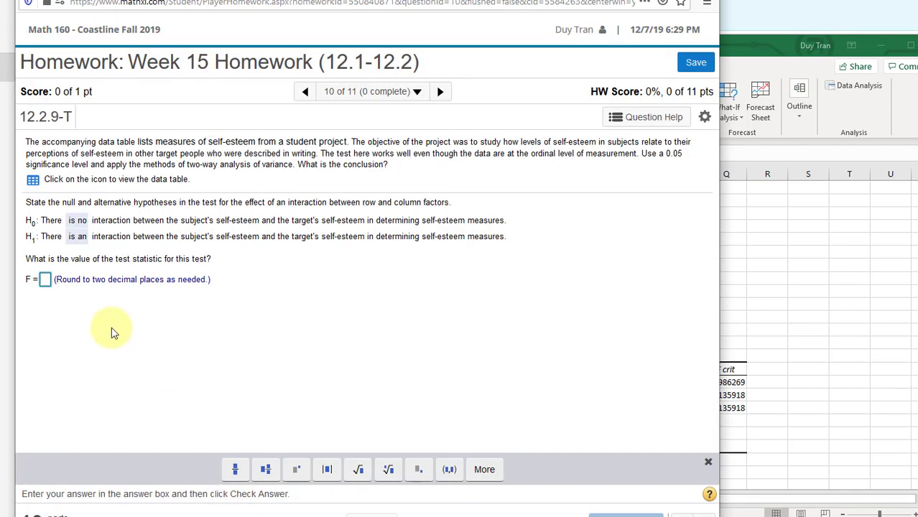
pyautogui.click(45, 280)
pyautogui.write('10.65')
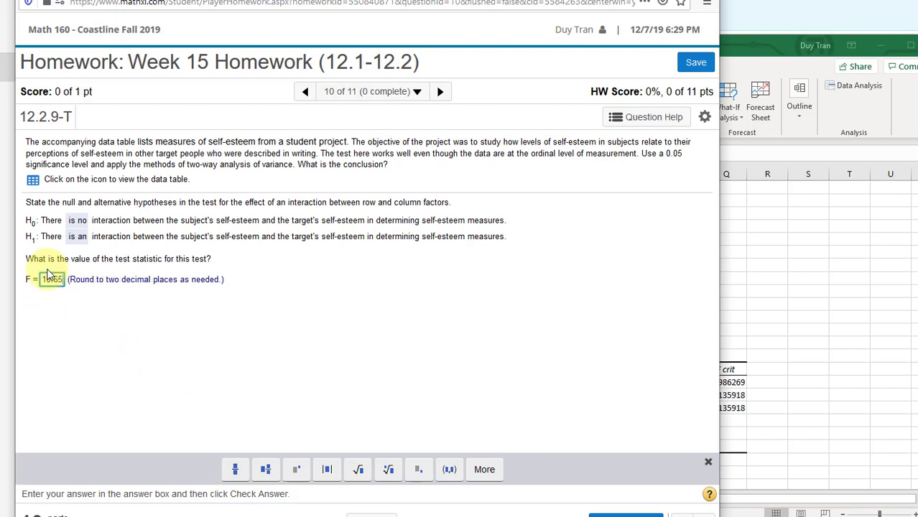
pyautogui.click(625, 514)
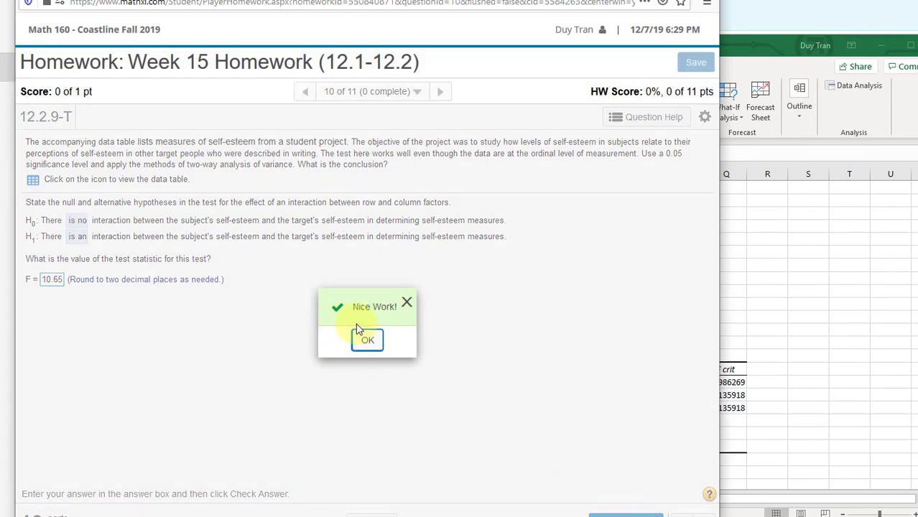
pyautogui.click(368, 342)
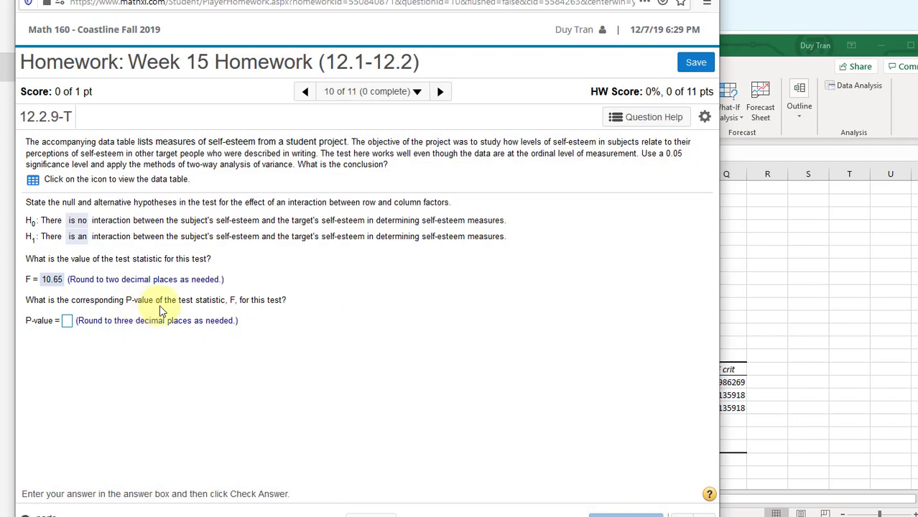
# - Widen column K in the Excel sheet to fit the ANOVA source labels and look up the Interaction row's P-value
pyautogui.click(835, 390)
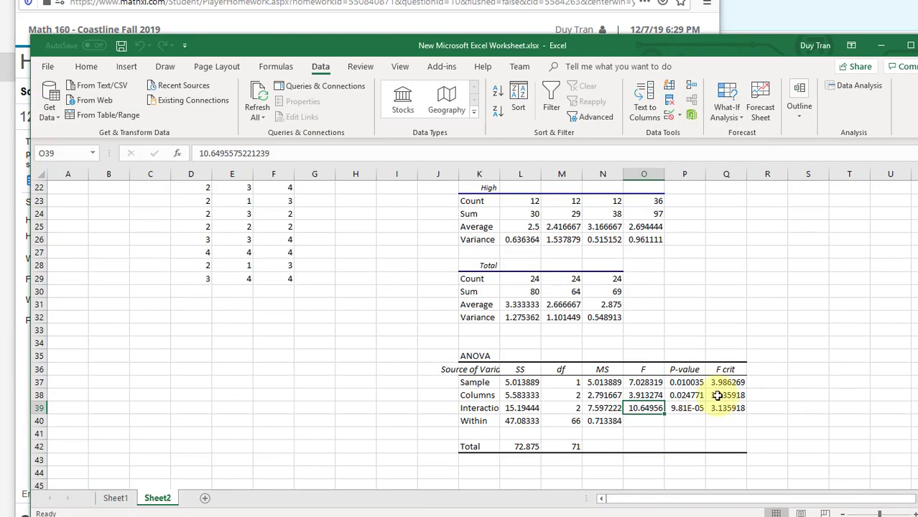
pyautogui.moveTo(523, 174); pyautogui.dragTo(529, 175)
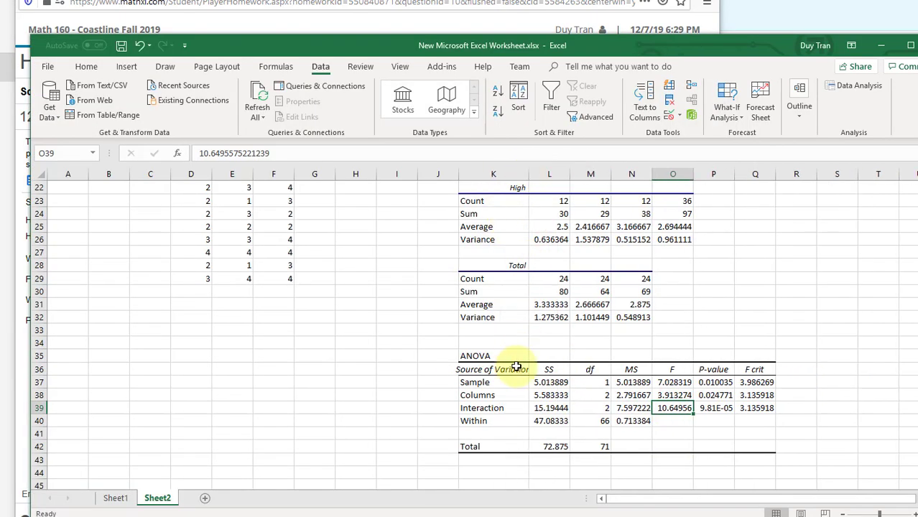
pyautogui.click(503, 408)
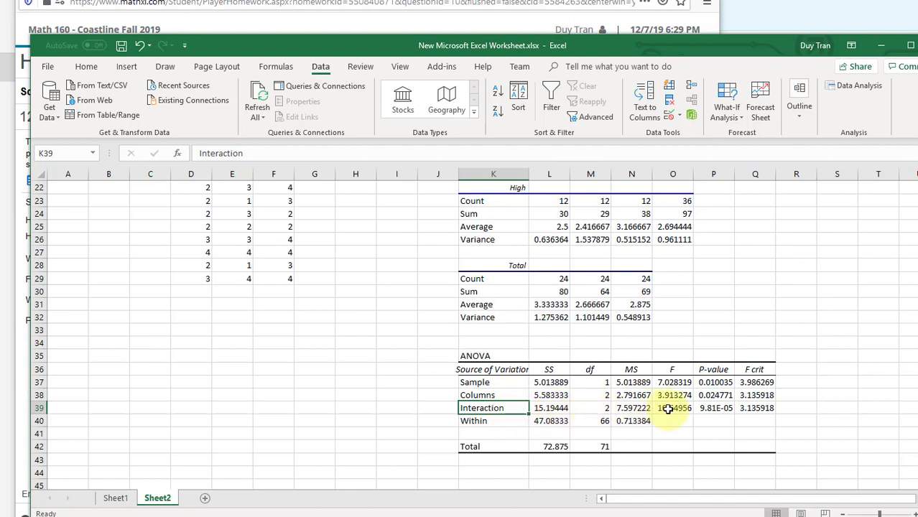
pyautogui.click(712, 407)
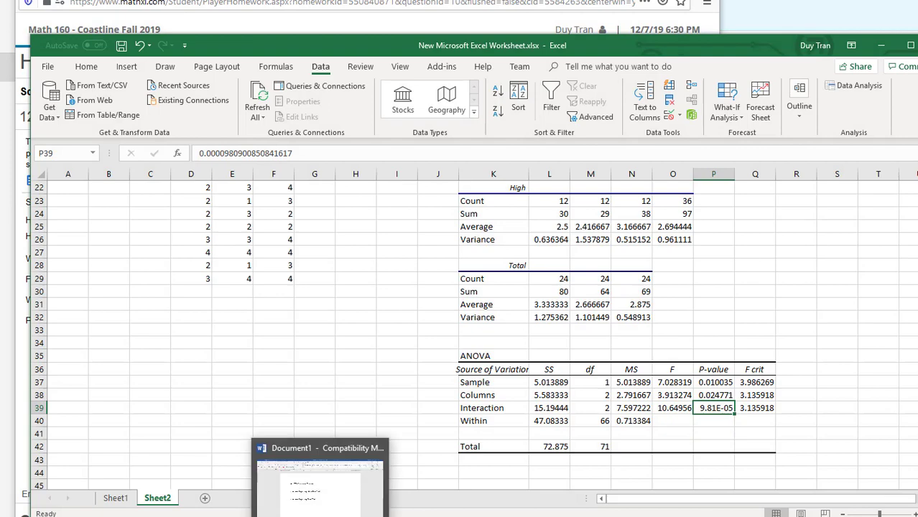
# - Return to the homework, shift its window to reveal the ANOVA P-values, and submit 0.000 as the P-value
pyautogui.click(196, 516)
pyautogui.click(260, 485)
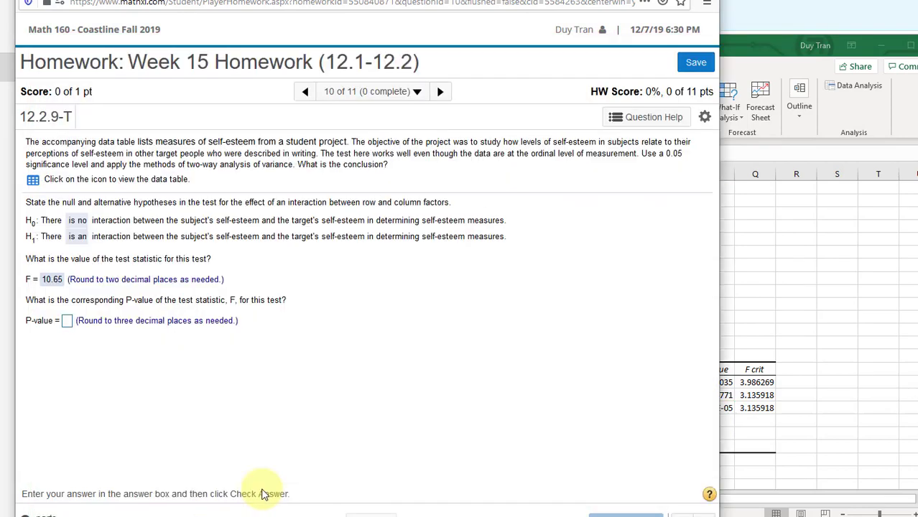
pyautogui.moveTo(359, 0); pyautogui.dragTo(335, 0)
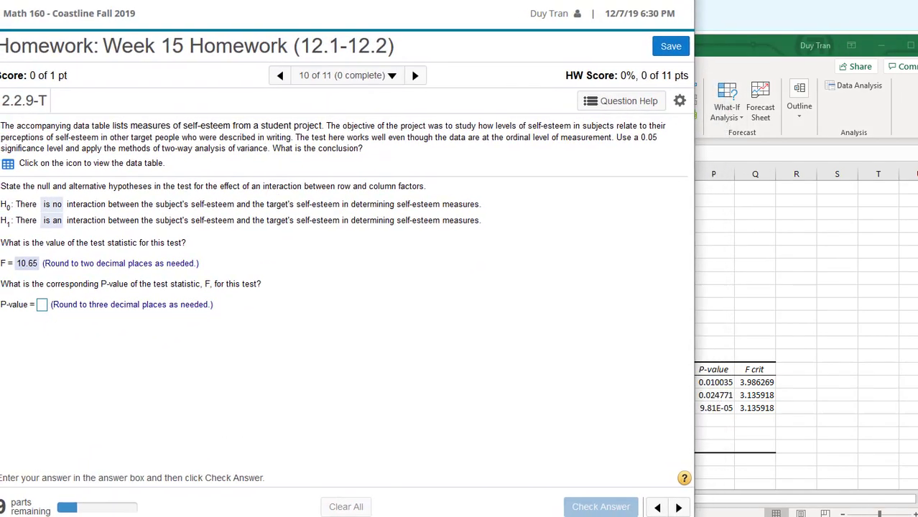
pyautogui.click(42, 305)
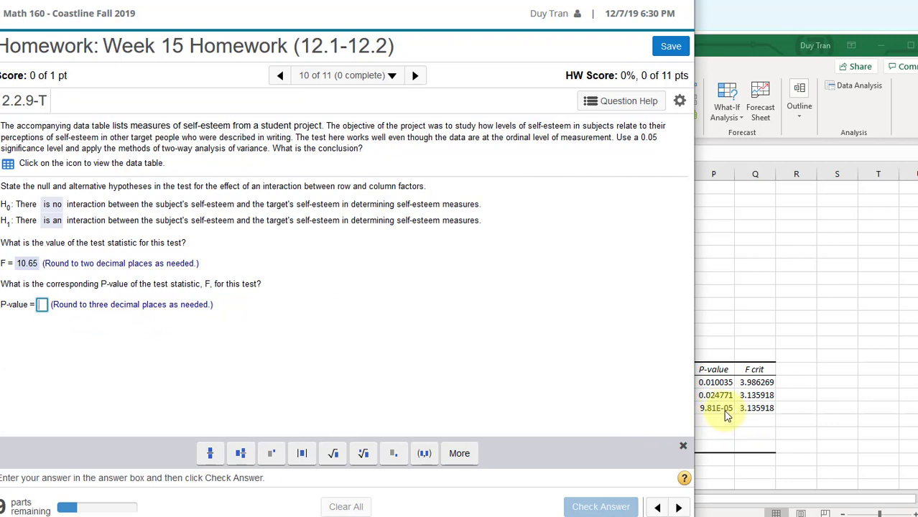
pyautogui.write('0.')
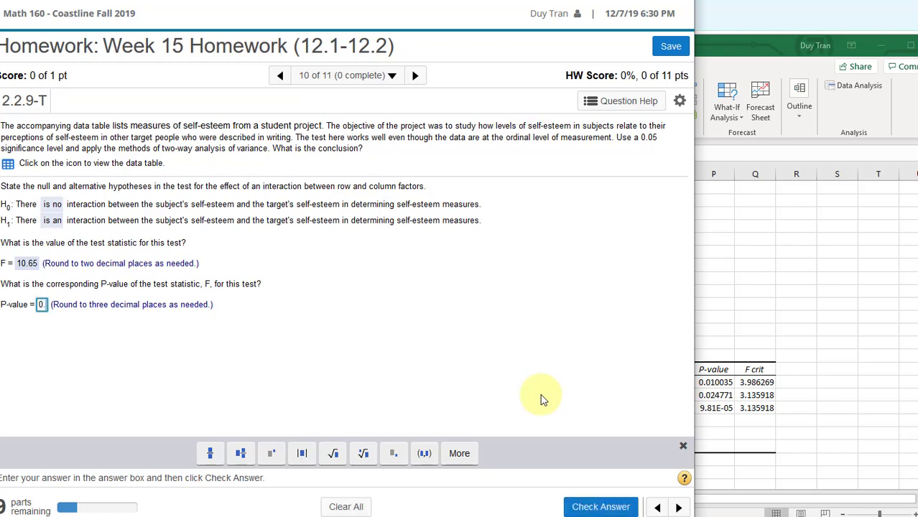
pyautogui.write('0000')
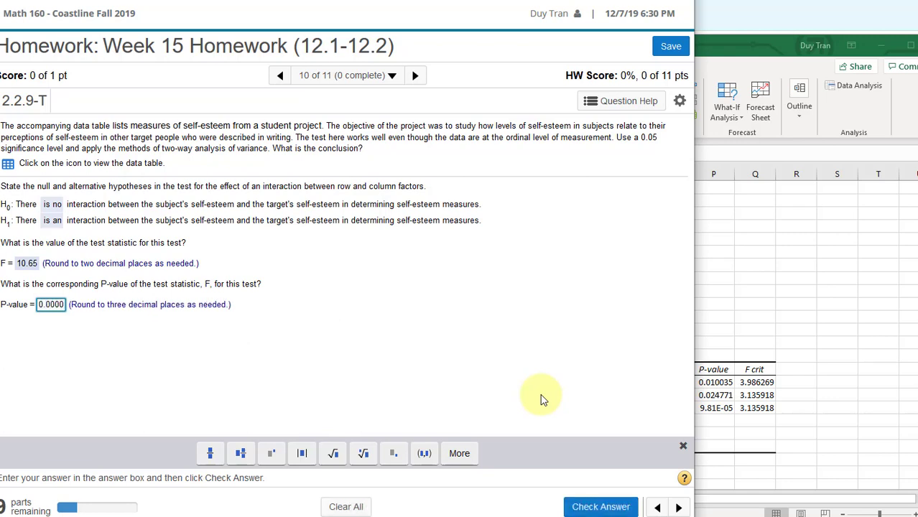
pyautogui.write('0981')
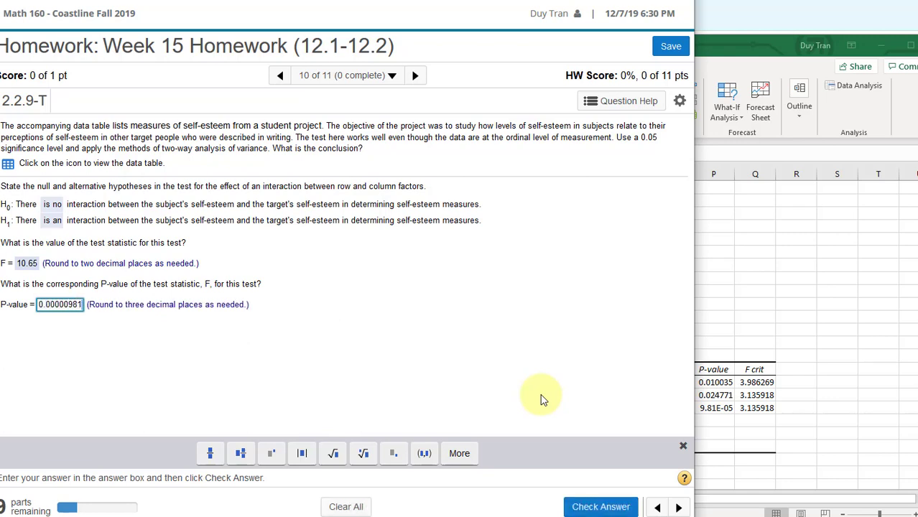
pyautogui.press('BackSpace')
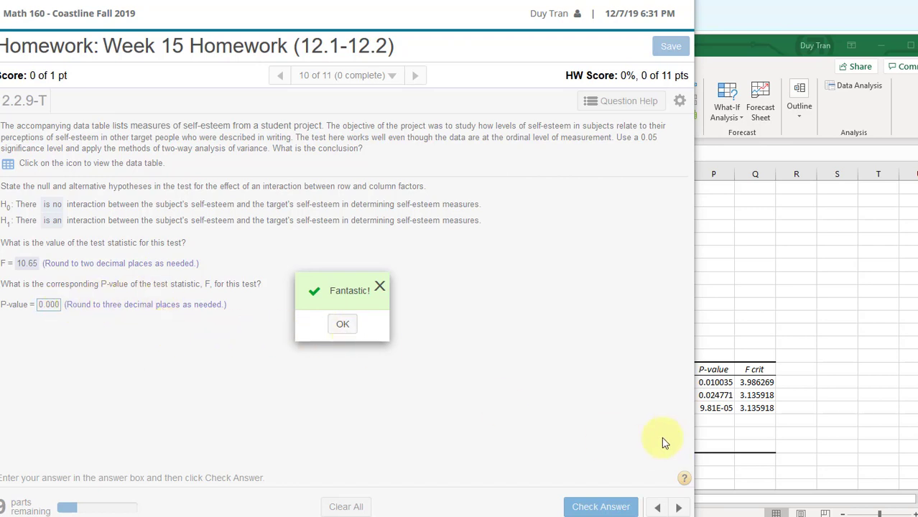
pyautogui.click(342, 324)
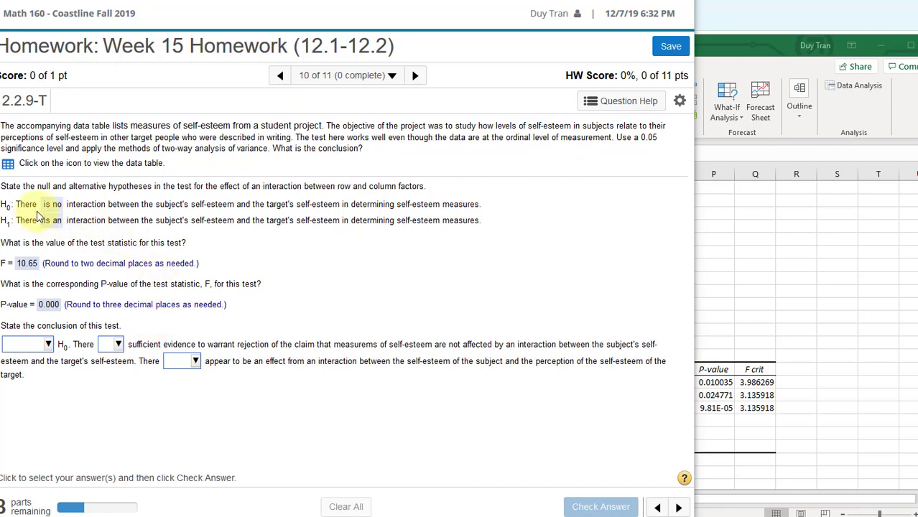
# - Complete the test conclusion with "Reject" H0, there "is" sufficient evidence, and there "does" appear to be an effect, and check the answer
pyautogui.moveTo(8, 204); pyautogui.dragTo(500, 205)
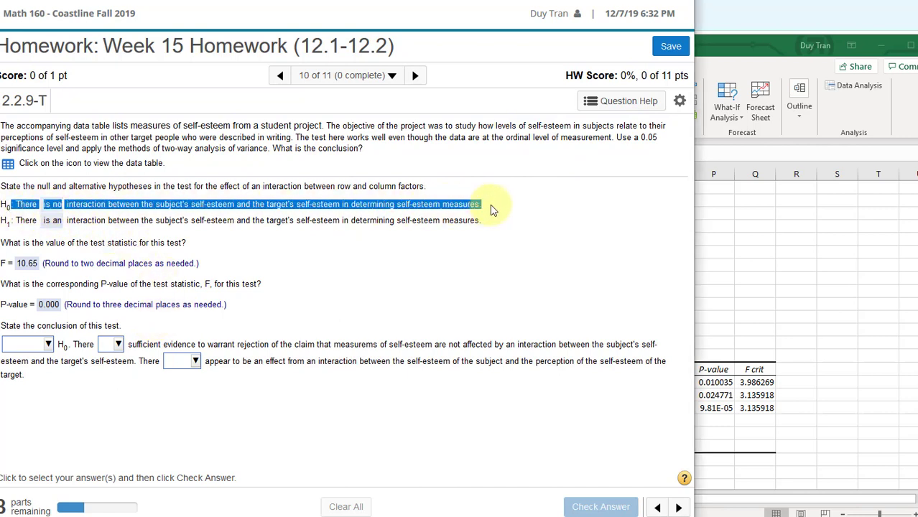
pyautogui.click(47, 344)
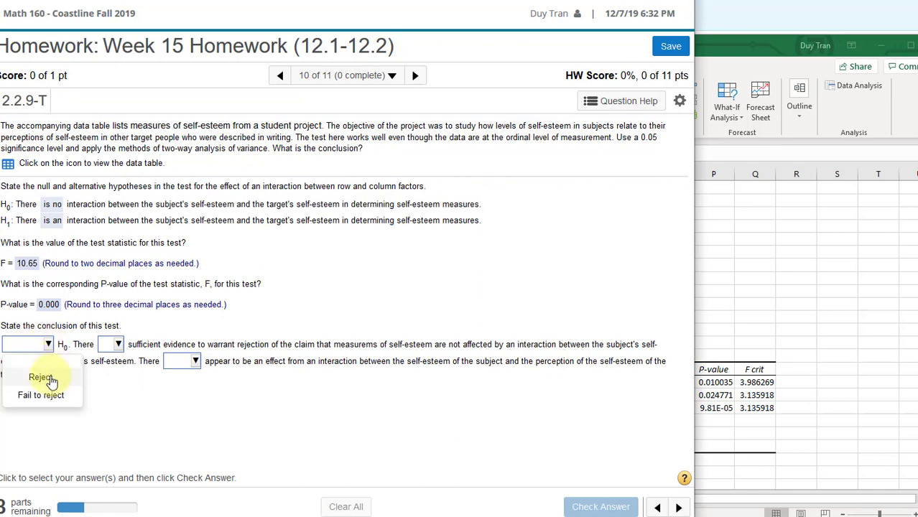
pyautogui.click(45, 378)
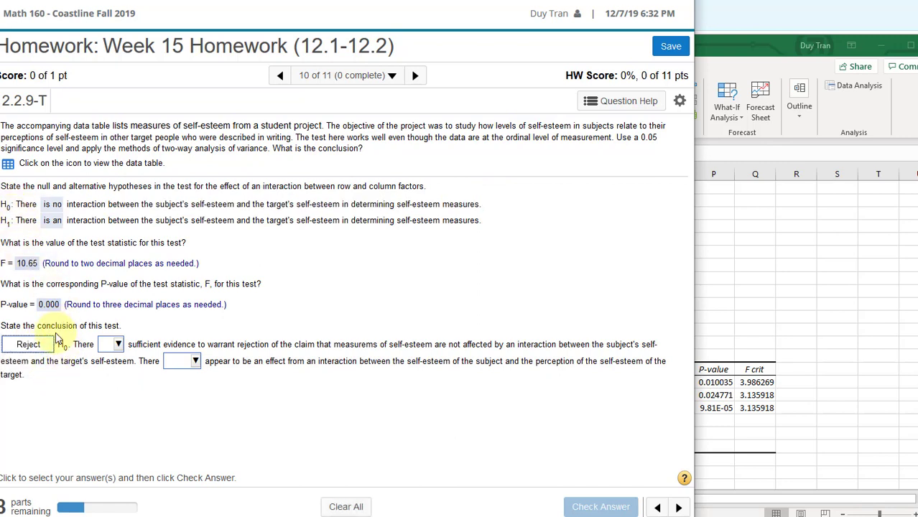
pyautogui.click(115, 344)
pyautogui.click(127, 395)
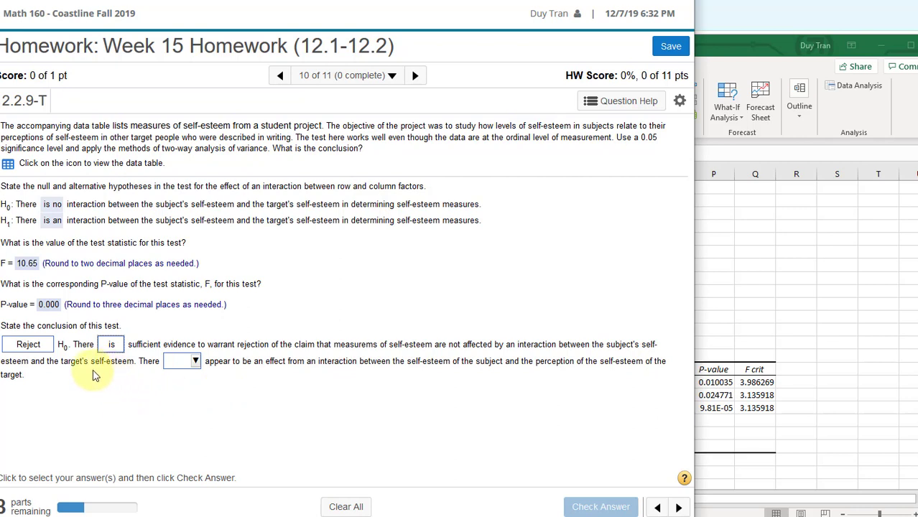
pyautogui.click(192, 364)
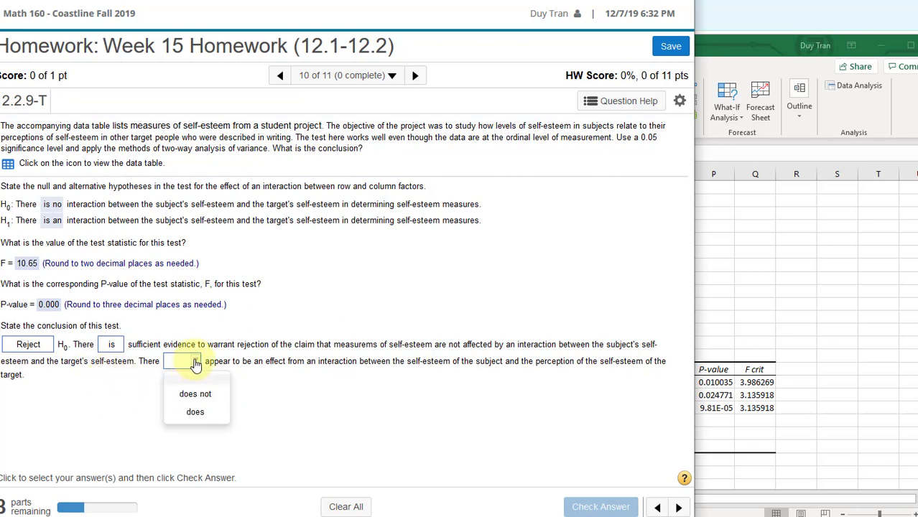
pyautogui.click(196, 411)
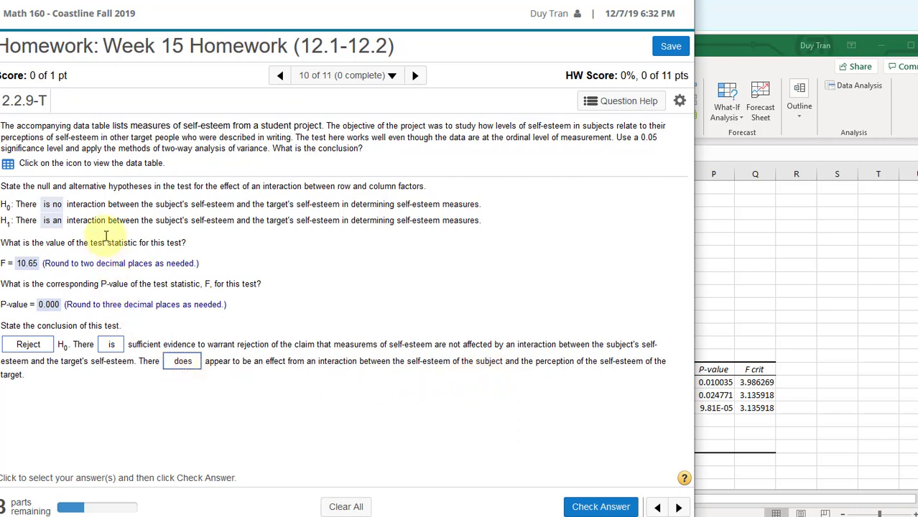
pyautogui.moveTo(17, 204); pyautogui.dragTo(492, 207)
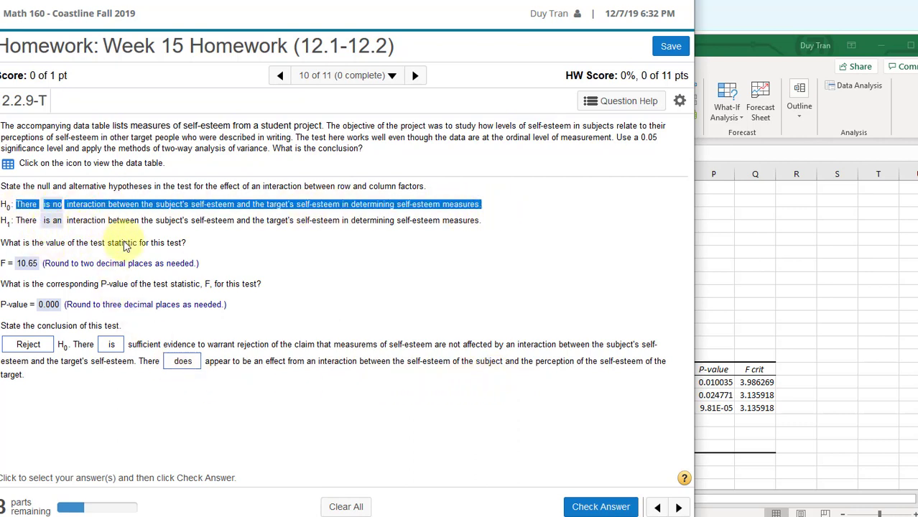
pyautogui.click(286, 381)
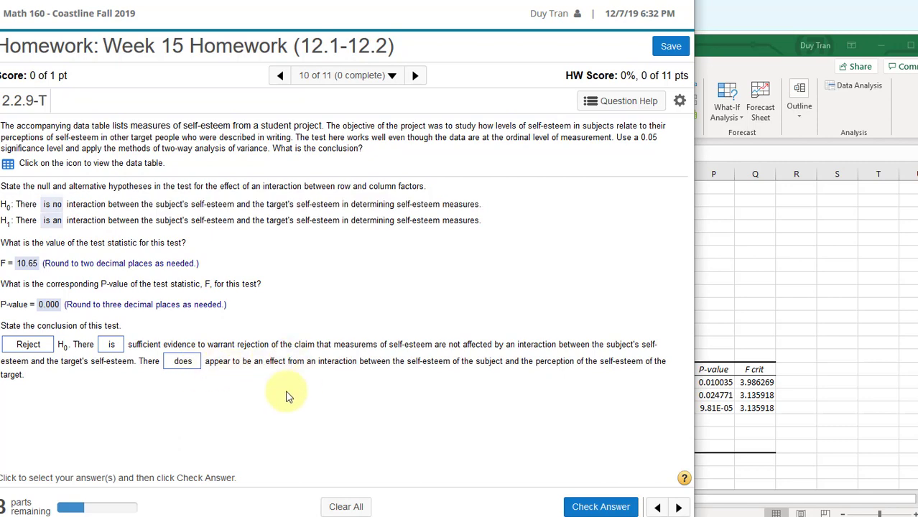
pyautogui.click(578, 505)
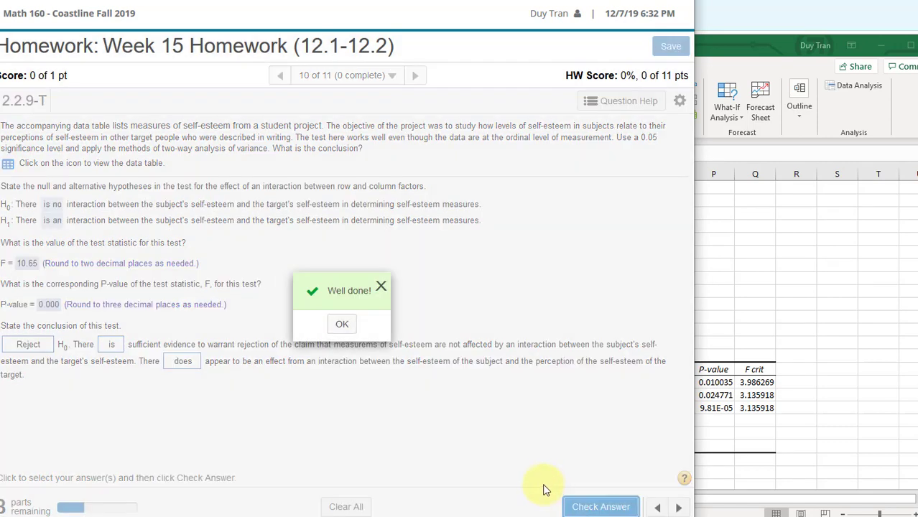
# - Review the row-factor hypotheses question together with the interaction test's hypotheses, statistic and conclusion in the homework
pyautogui.click(343, 381)
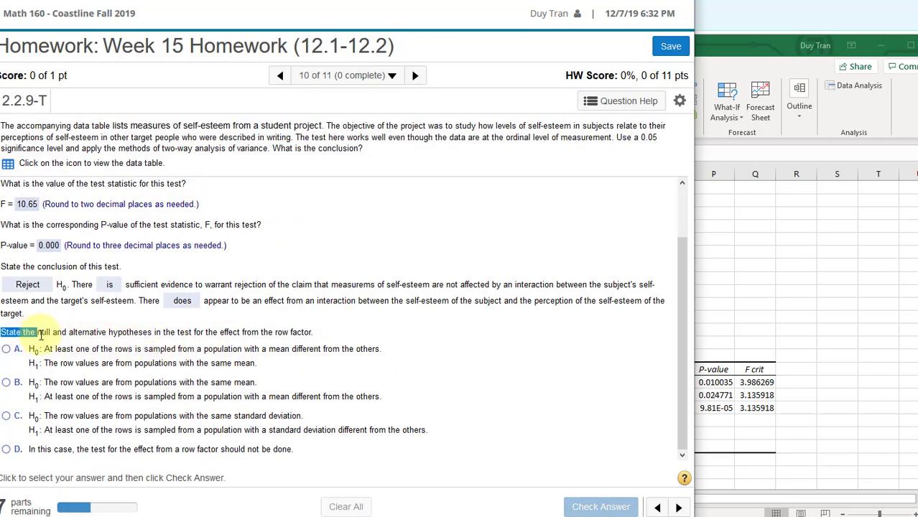
pyautogui.moveTo(41, 335); pyautogui.dragTo(359, 317)
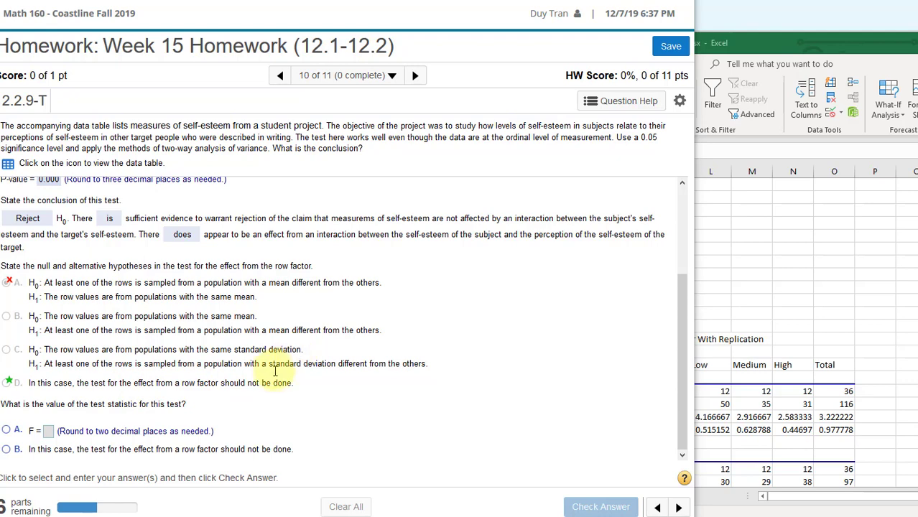
pyautogui.scroll(4, 250, 365)
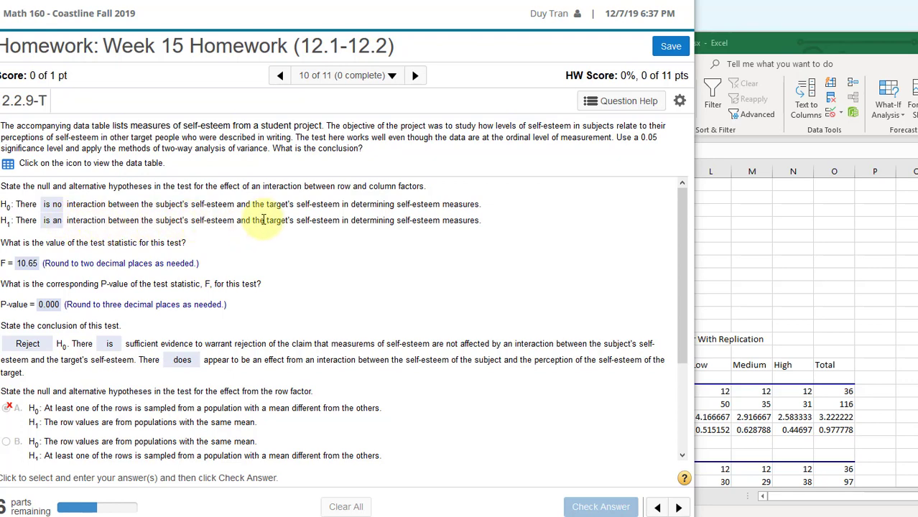
pyautogui.scroll(-3, 303, 330)
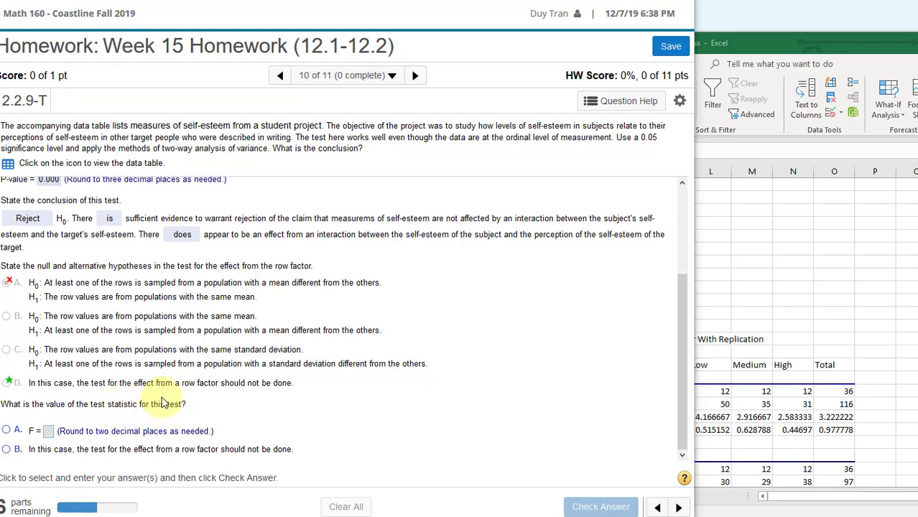
# - Switch to Excel and look up the F value for the Sample row in the ANOVA table on Sheet2
pyautogui.click(298, 515)
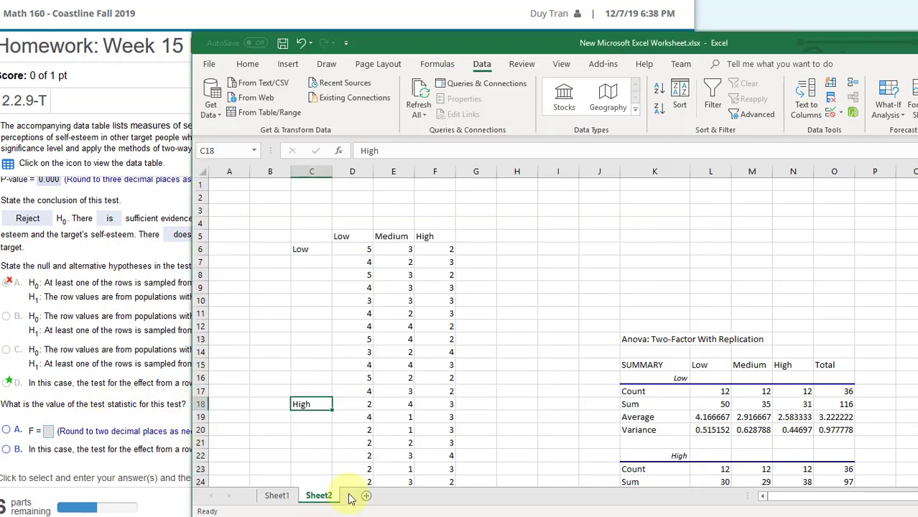
pyautogui.scroll(-4, 690, 388)
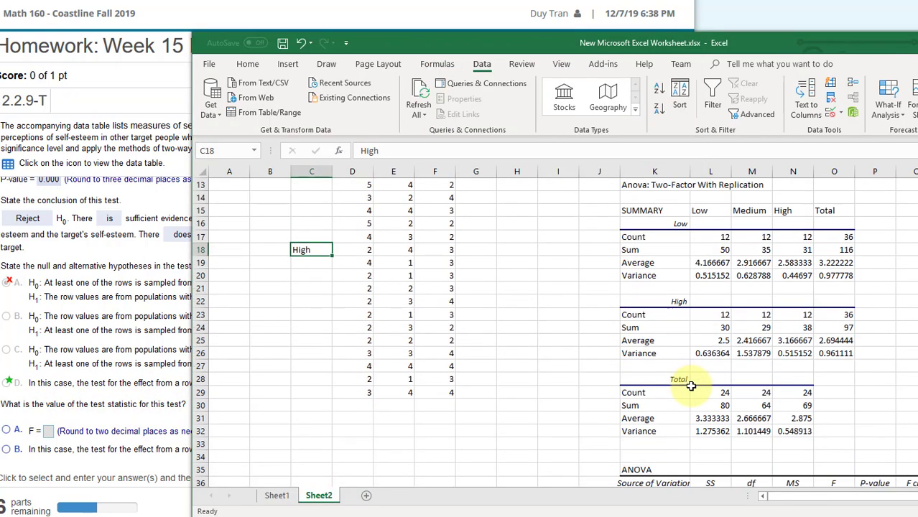
pyautogui.scroll(-4, 690, 388)
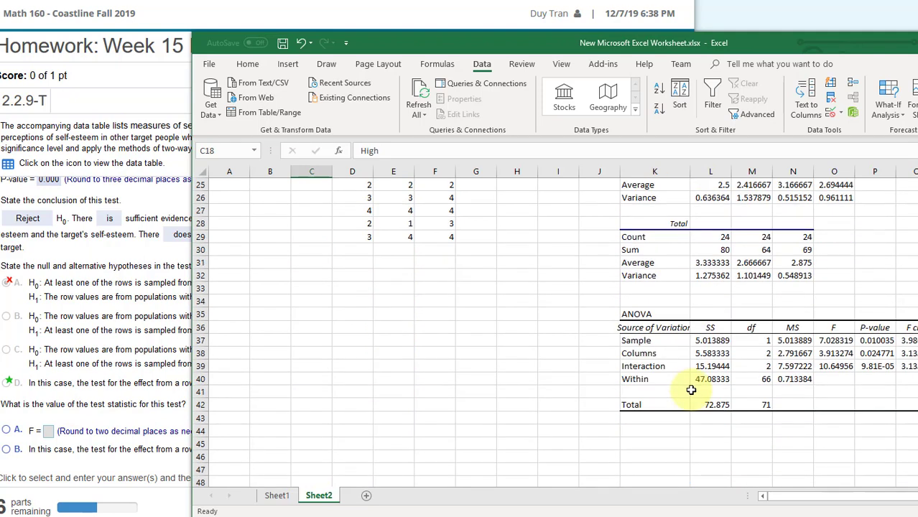
pyautogui.click(649, 345)
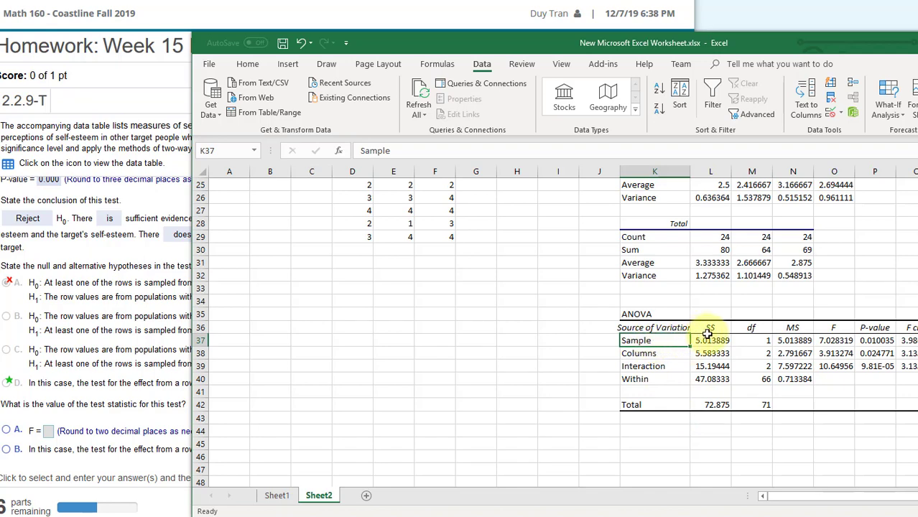
pyautogui.click(828, 341)
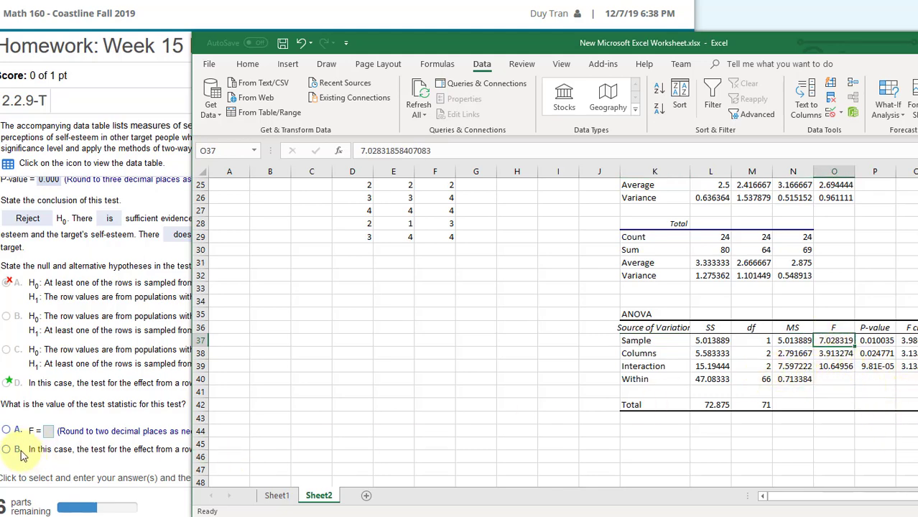
# - Return to the homework and try 7.03 as the F test statistic for the row-factor test, checking the answer
pyautogui.click(51, 434)
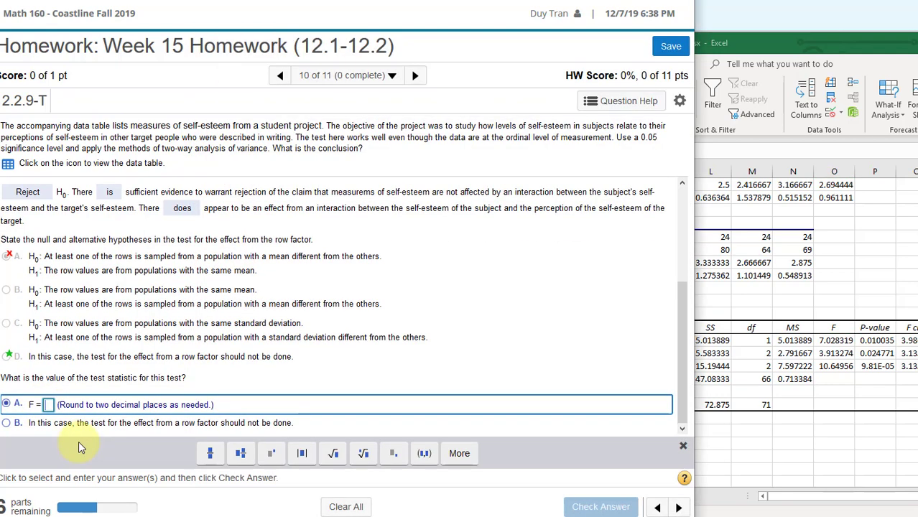
pyautogui.write('7.03')
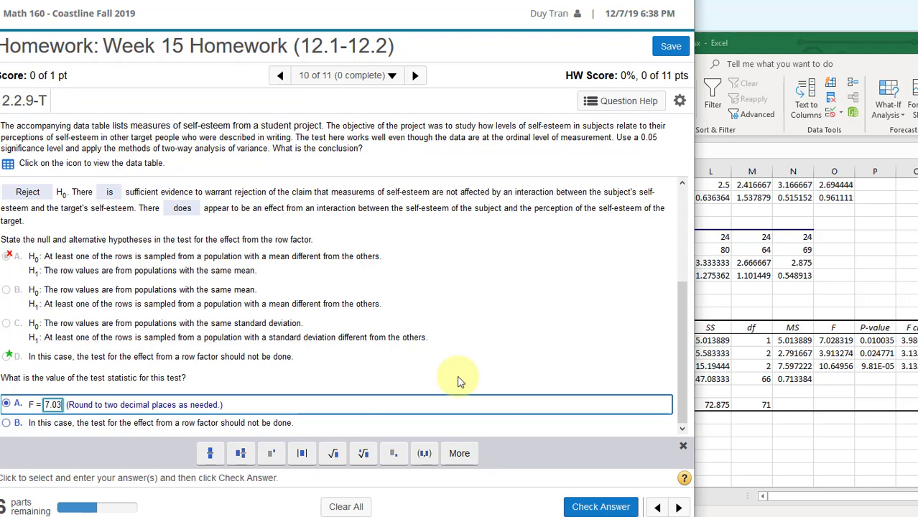
pyautogui.click(508, 388)
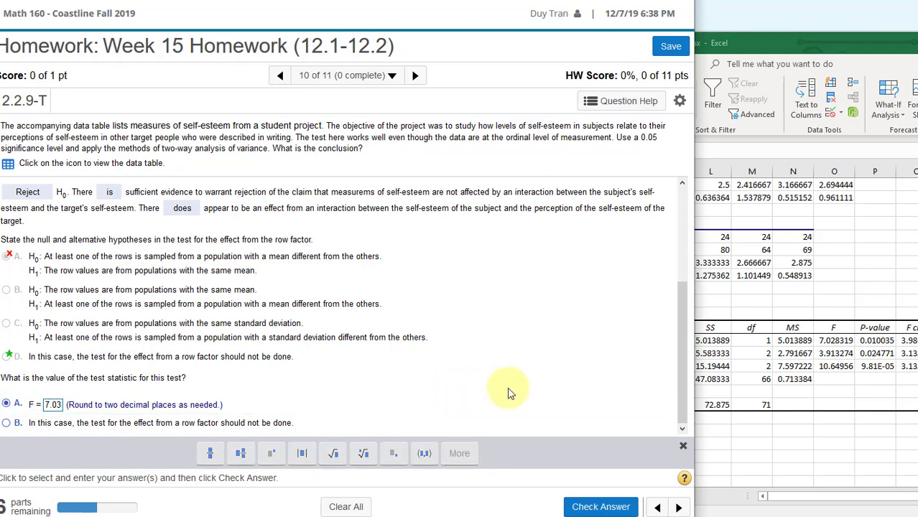
pyautogui.click(581, 509)
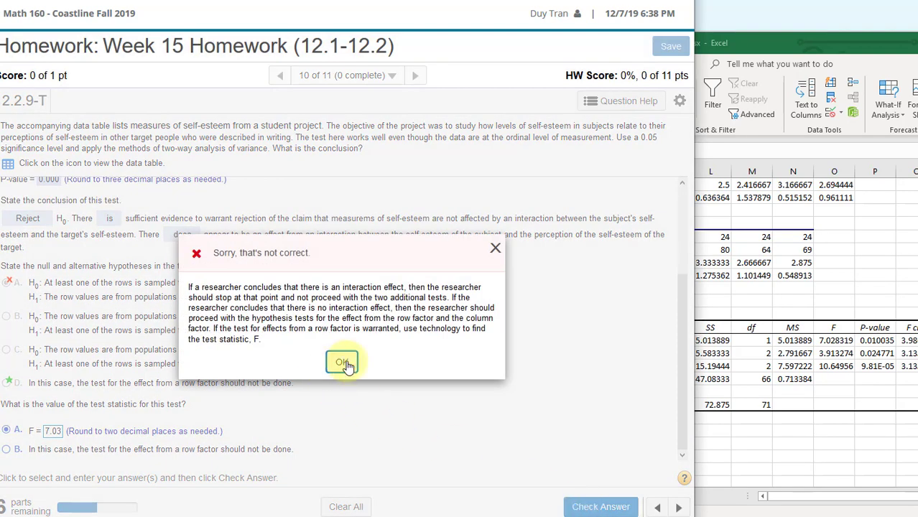
pyautogui.click(342, 363)
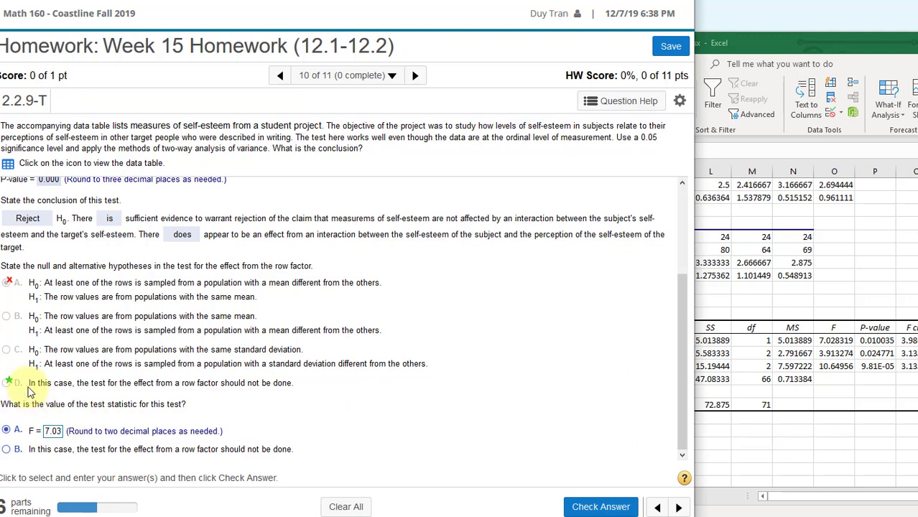
# - Clear the F value, choose option B that the row-factor test should not be done, and check the answer
pyautogui.moveTo(29, 385); pyautogui.dragTo(293, 384)
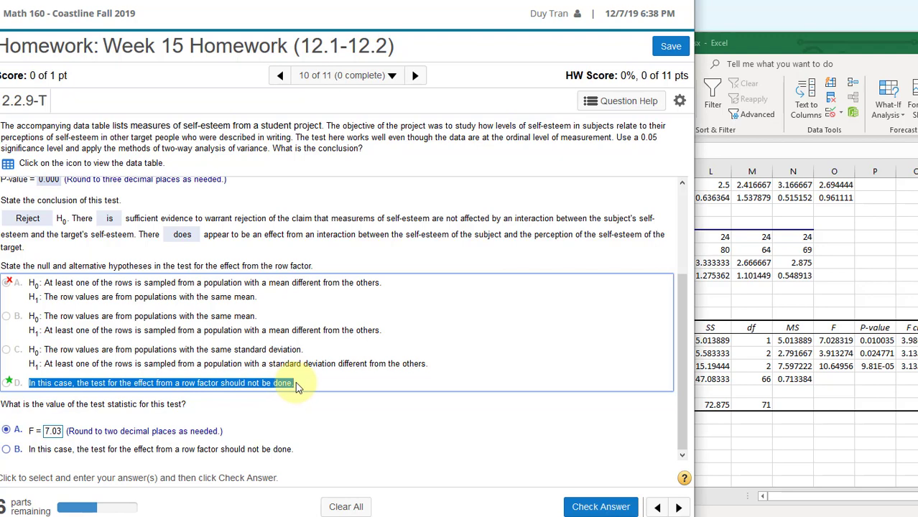
pyautogui.click(296, 387)
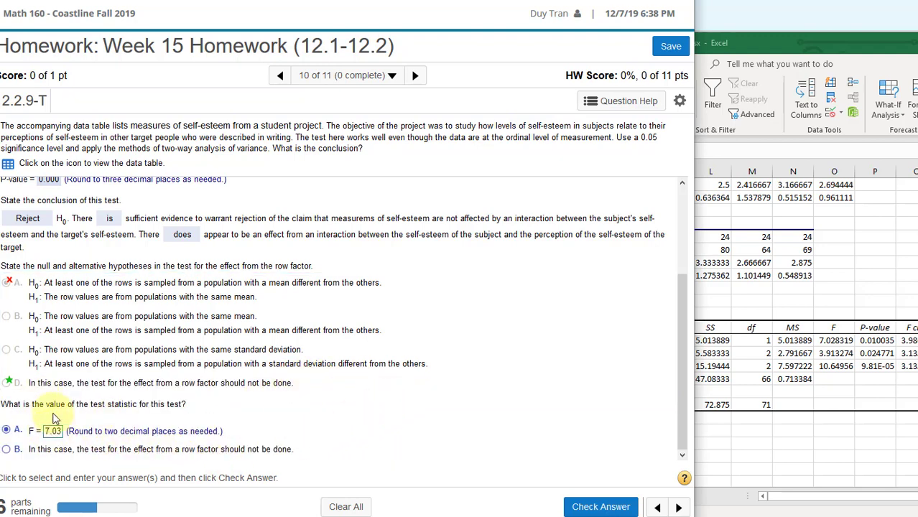
pyautogui.click(52, 431)
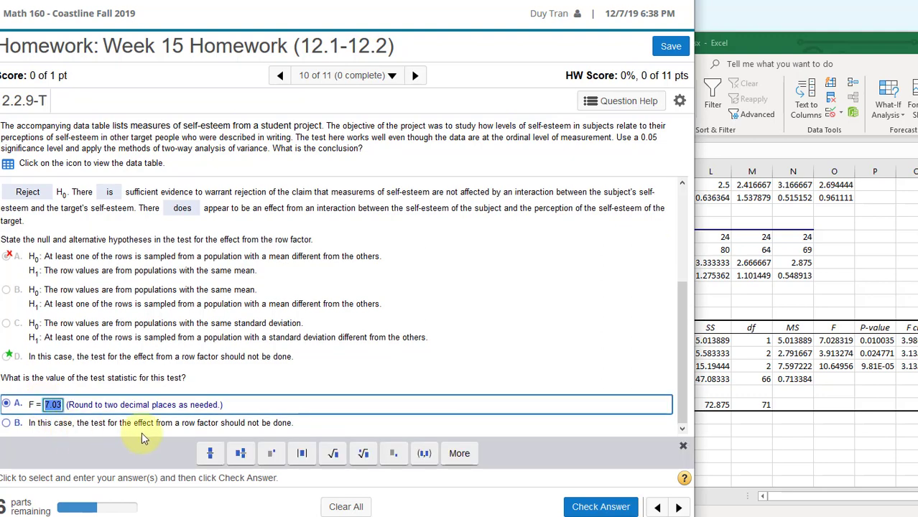
pyautogui.press('BackSpace')
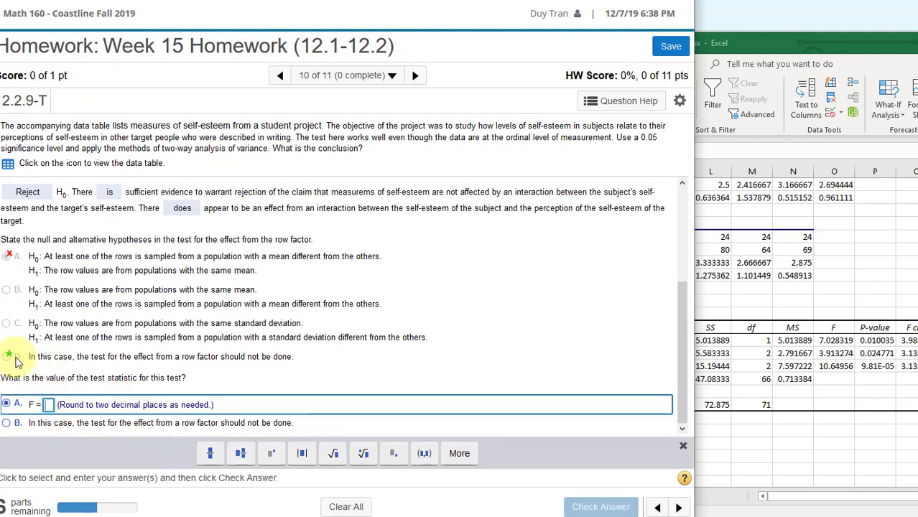
pyautogui.click(28, 423)
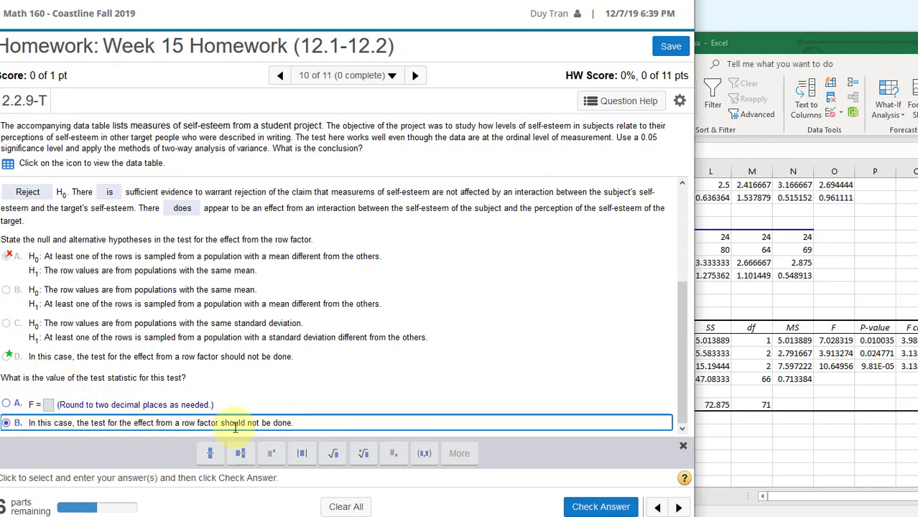
pyautogui.click(600, 506)
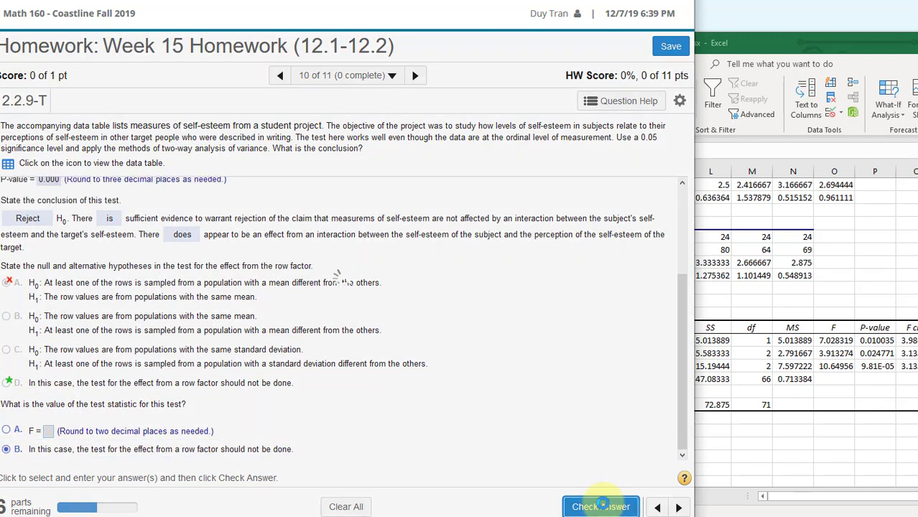
pyautogui.click(343, 325)
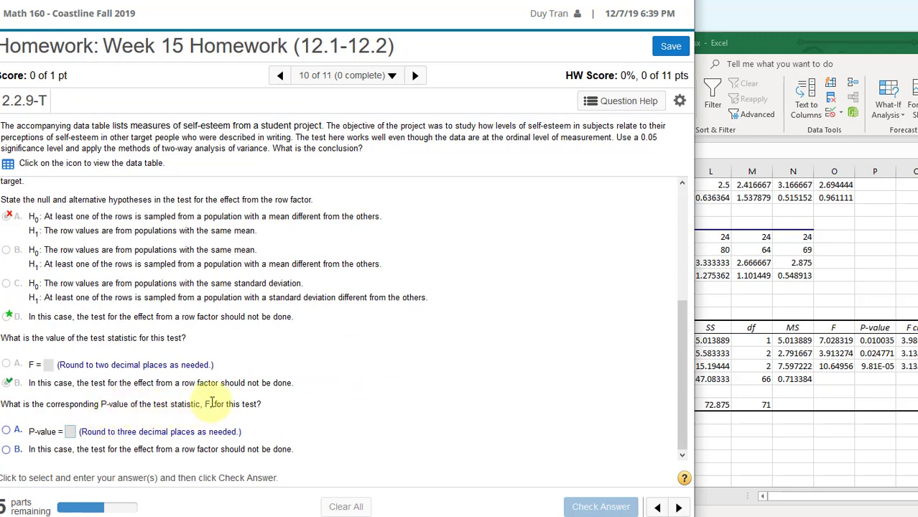
# - Answer the row-factor P-value part with option B and the conclusion part with option E, test should not be done, checking each
pyautogui.click(8, 452)
pyautogui.click(599, 507)
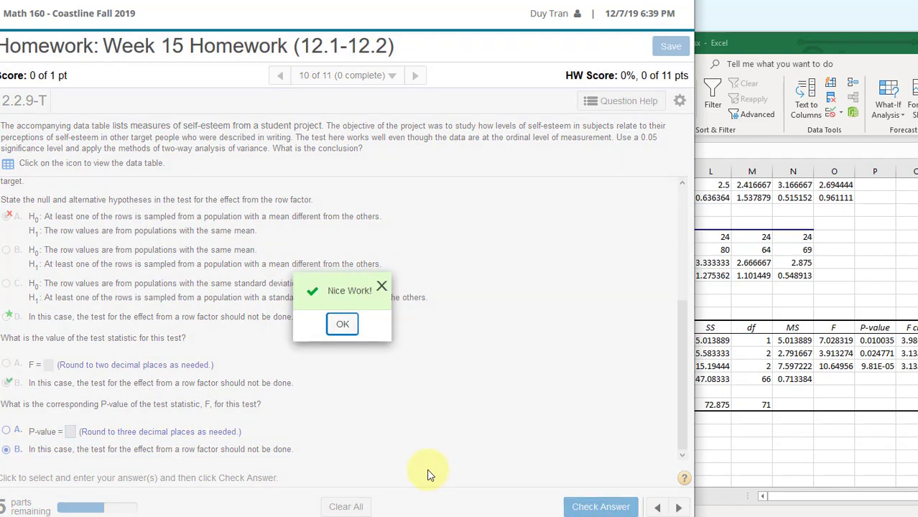
pyautogui.click(337, 324)
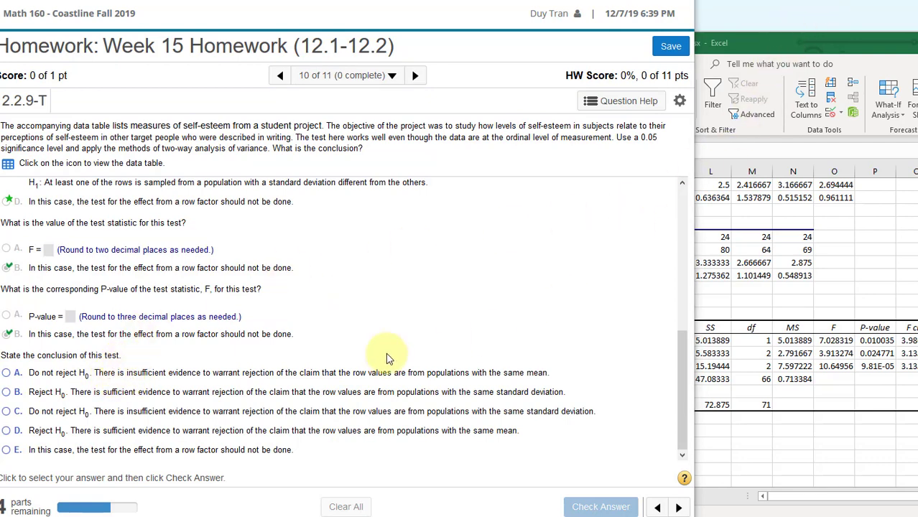
pyautogui.click(7, 450)
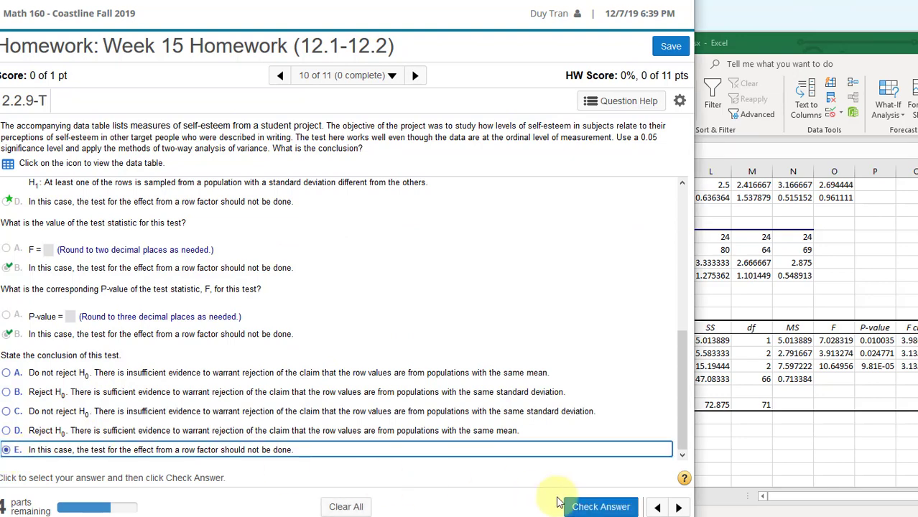
pyautogui.click(614, 510)
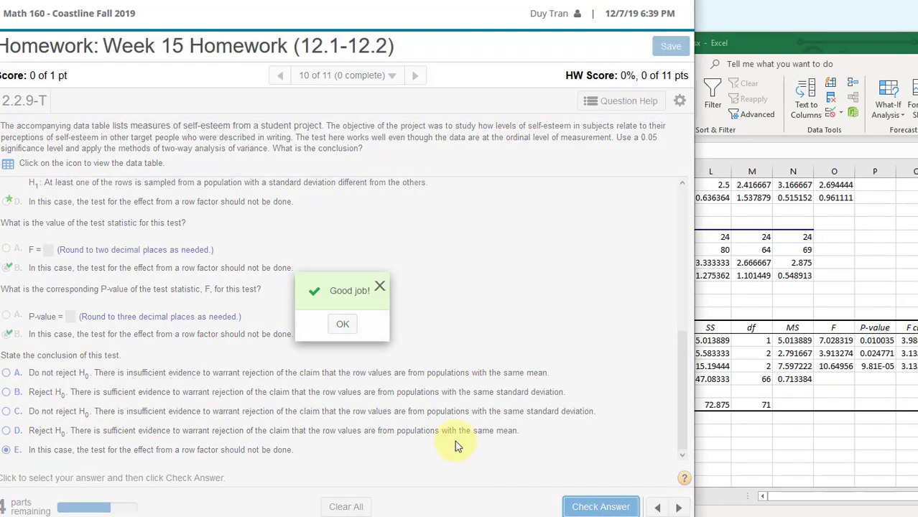
pyautogui.click(336, 328)
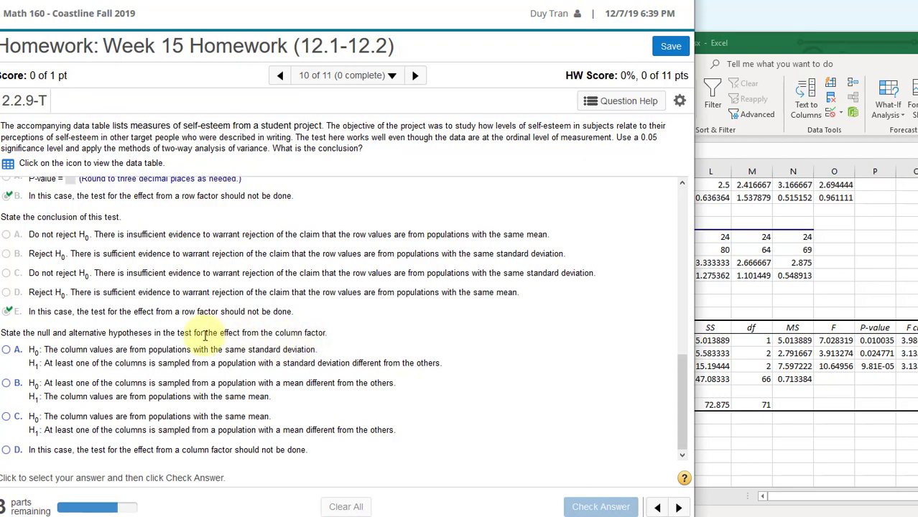
# - Answer the column-factor hypotheses part with option D, that the column-factor test should not be done, and check it
pyautogui.click(768, 381)
pyautogui.scroll(8, 674, 392)
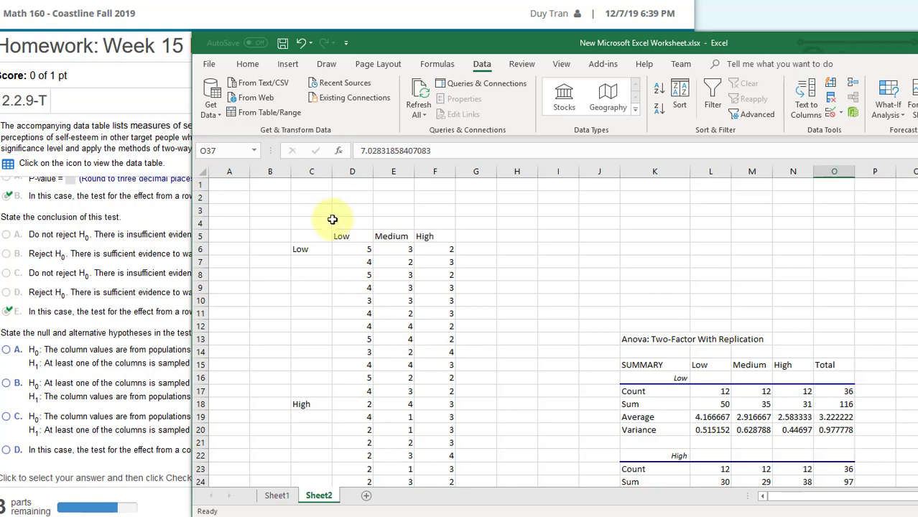
pyautogui.click(113, 395)
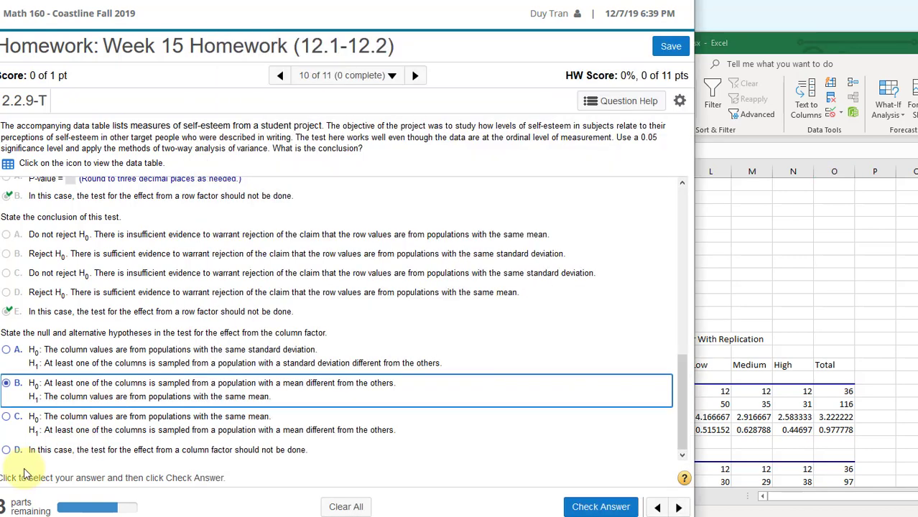
pyautogui.click(6, 452)
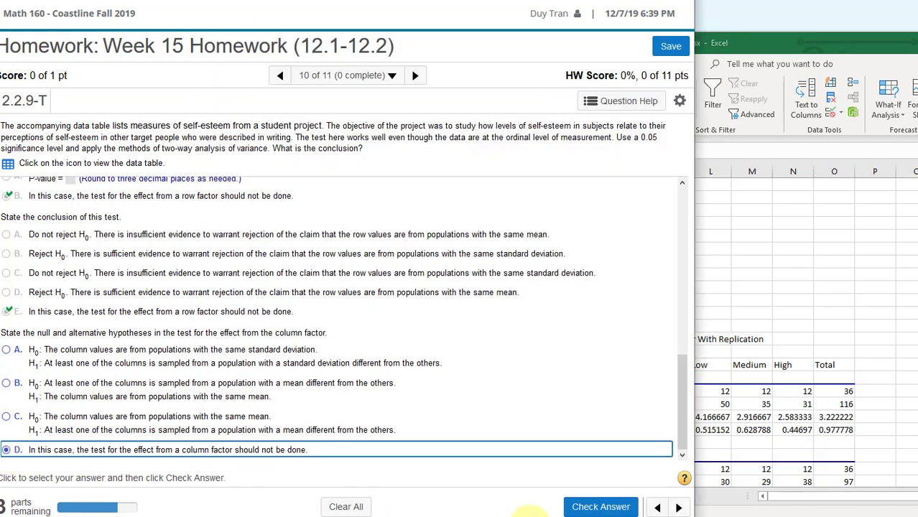
pyautogui.click(583, 507)
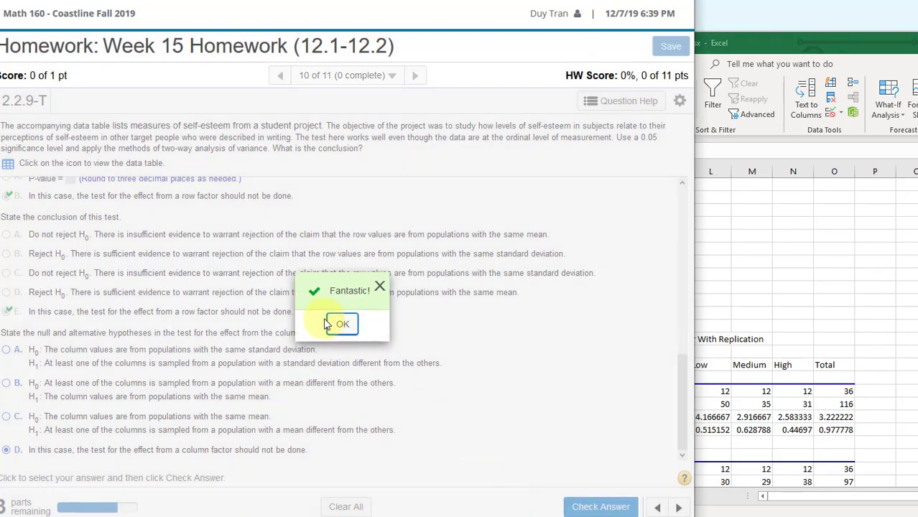
pyautogui.click(343, 326)
# - Review the interaction test's conclusion against the answered row-factor parts of the question
pyautogui.scroll(9, 227, 386)
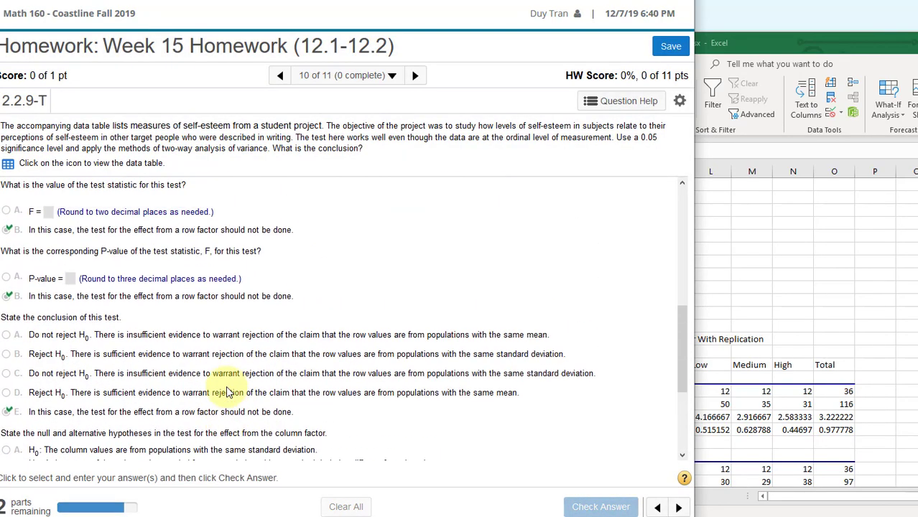
pyautogui.scroll(1, 158, 373)
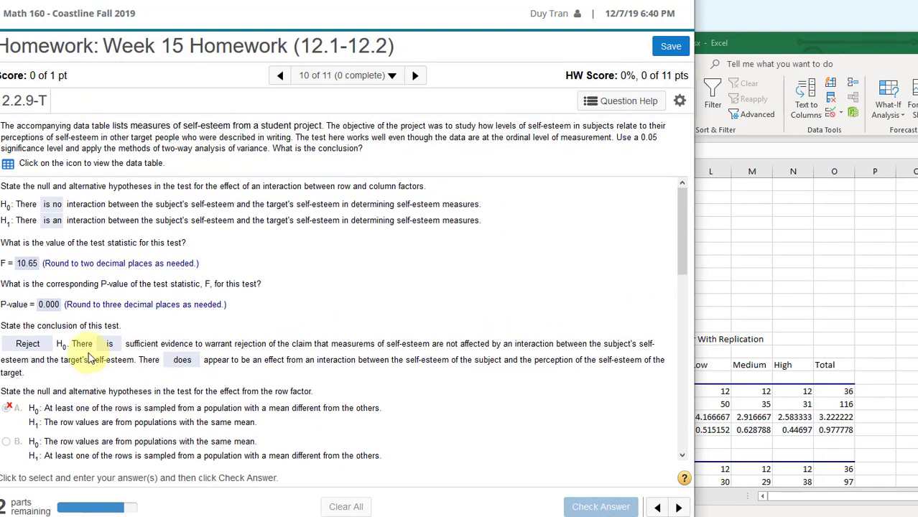
pyautogui.scroll(-7, 101, 420)
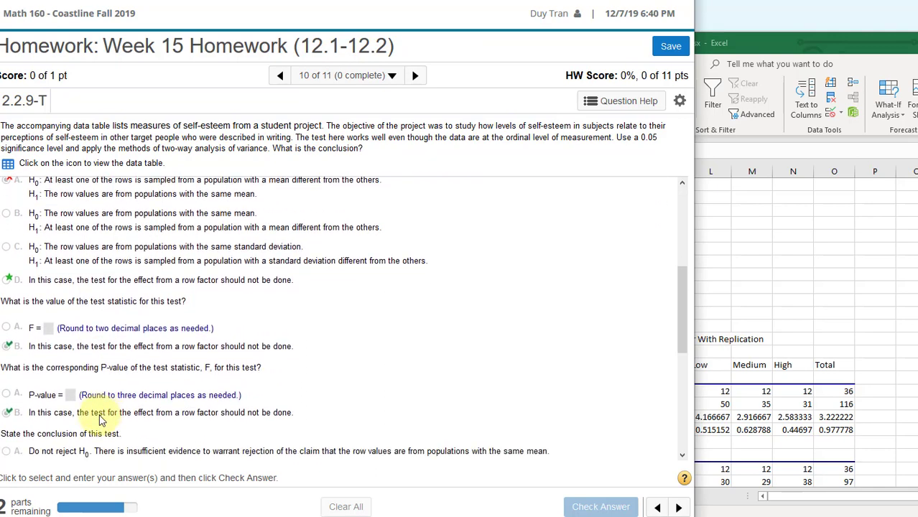
pyautogui.scroll(7, 72, 327)
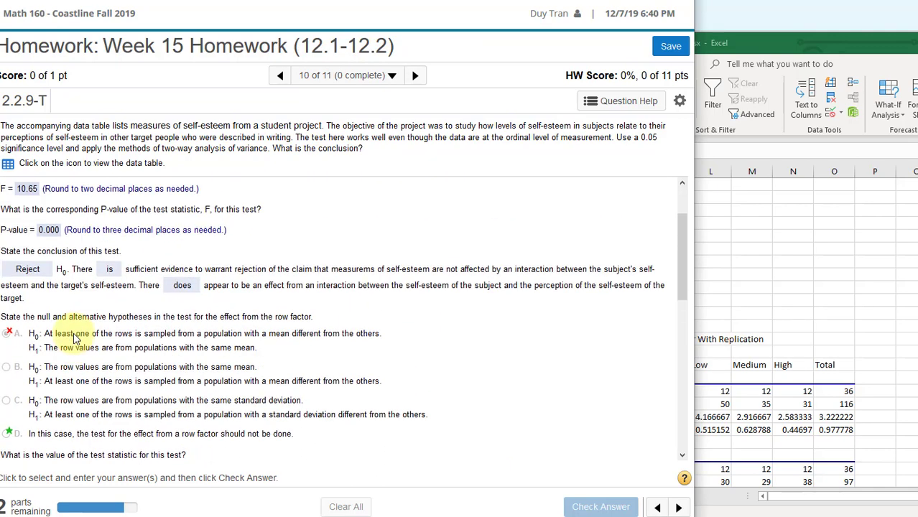
pyautogui.scroll(-4, 61, 316)
pyautogui.scroll(3, 49, 300)
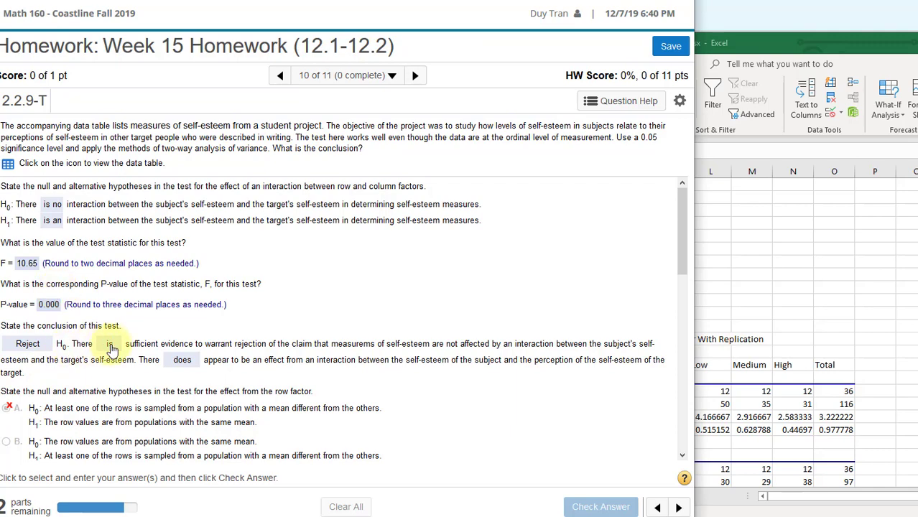
# - Answer the column-factor test statistic and P-value parts with option B, test should not be done, checking each
pyautogui.scroll(-5, 230, 362)
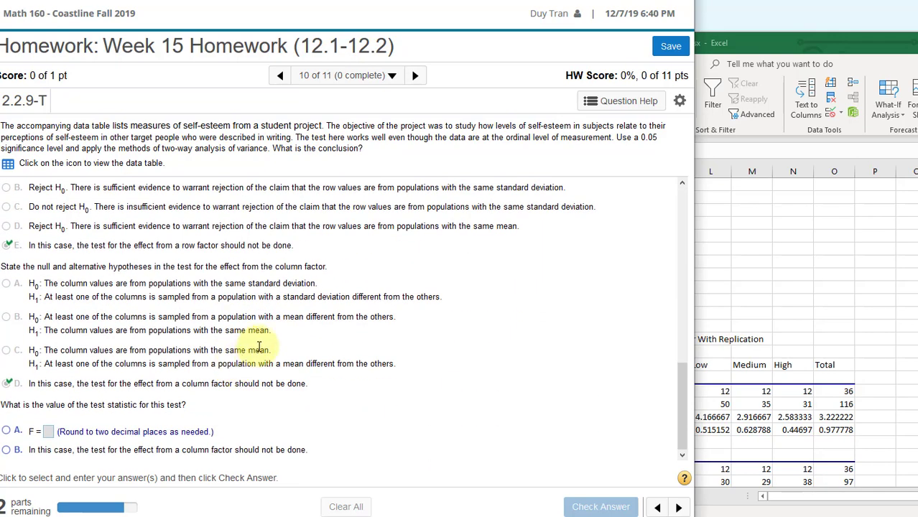
pyautogui.click(8, 451)
pyautogui.click(596, 507)
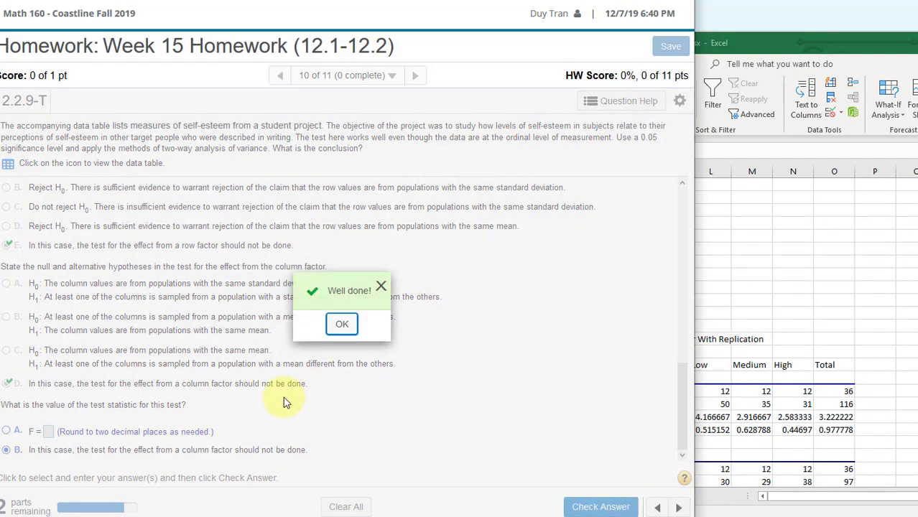
pyautogui.click(342, 324)
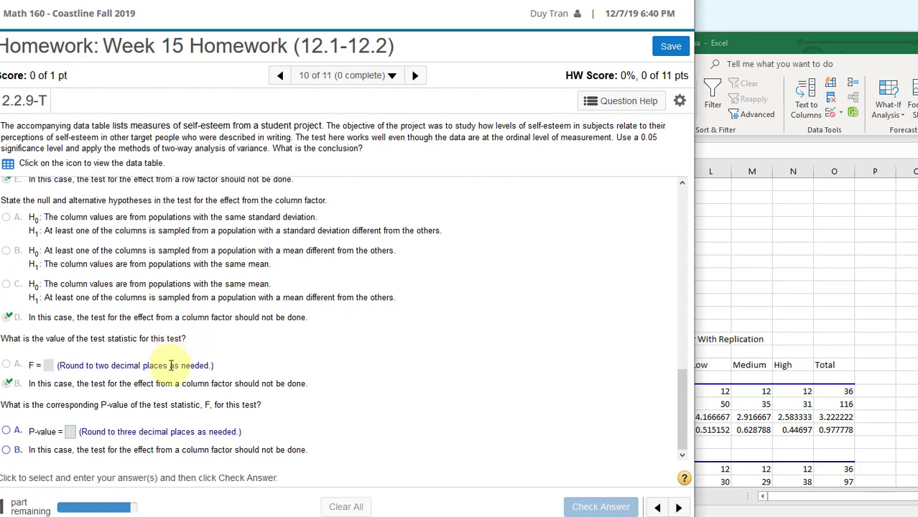
pyautogui.click(7, 450)
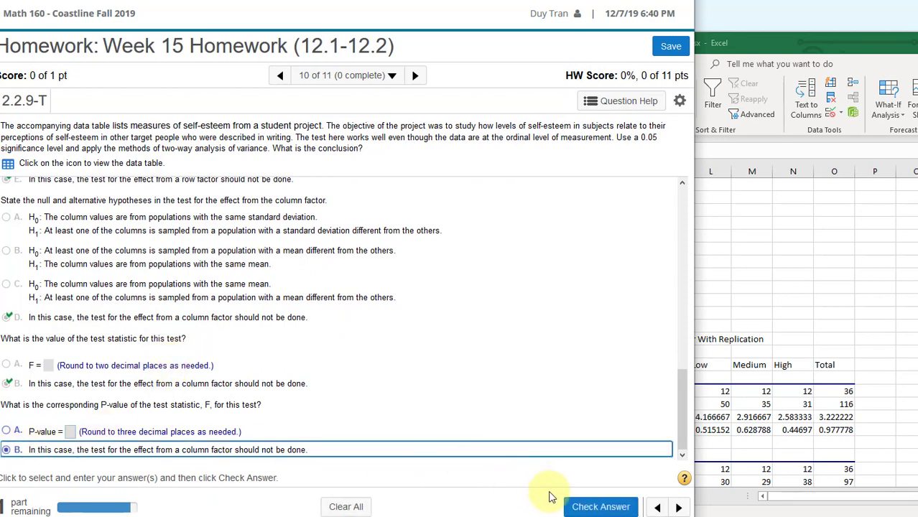
pyautogui.click(594, 503)
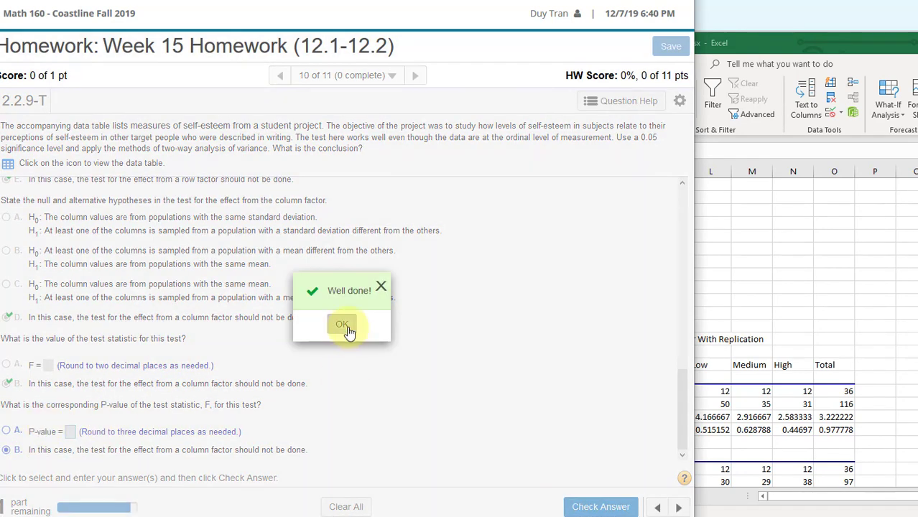
pyautogui.click(349, 332)
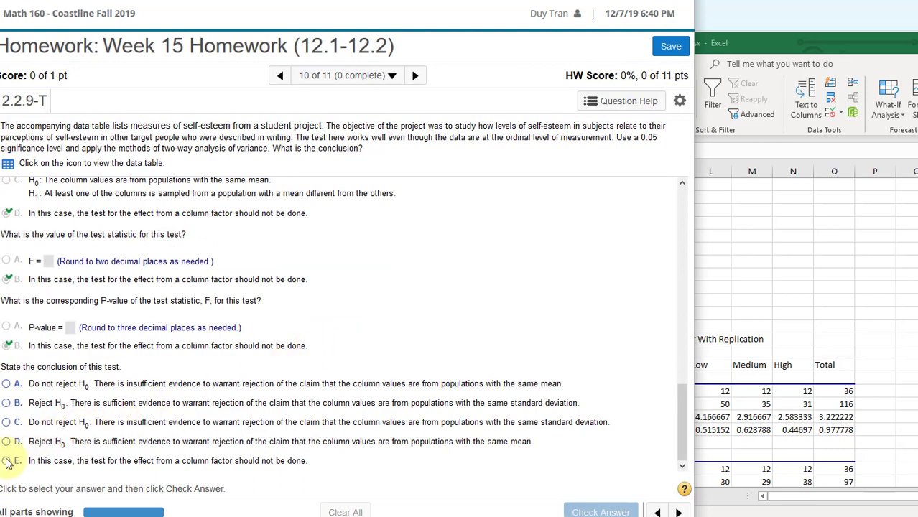
# - Answer the column-factor conclusion with option E, test should not be done, check it, and continue to the next question
pyautogui.click(8, 461)
pyautogui.click(617, 512)
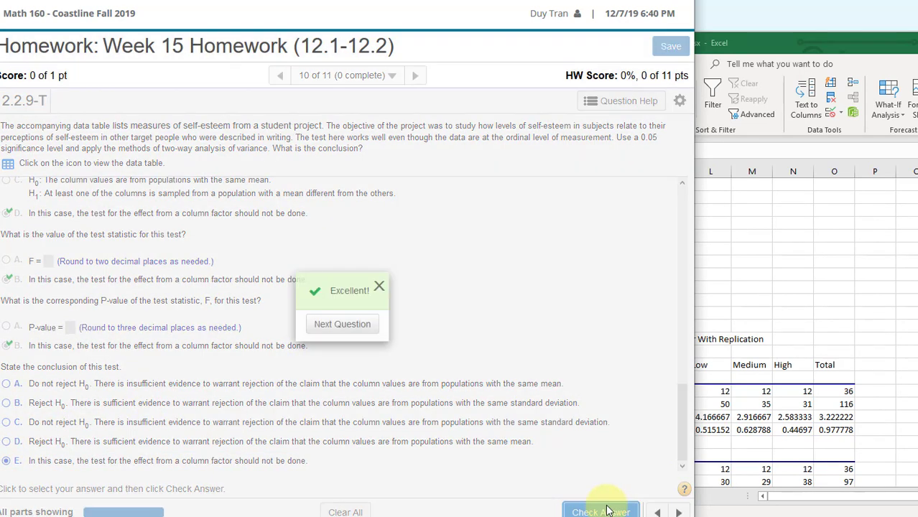
pyautogui.click(342, 326)
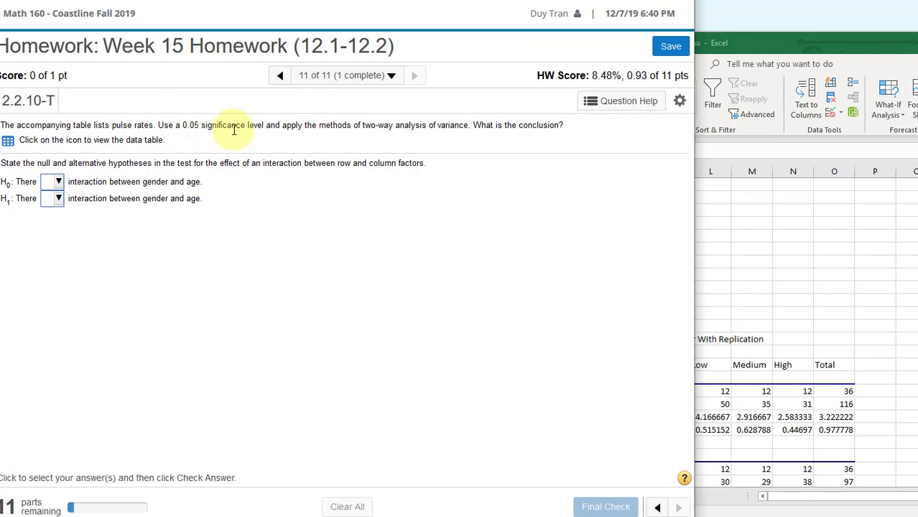
# - Open the pulse-rate data table, add a blank worksheet to the Excel workbook, and arrange both windows so they are visible together
pyautogui.click(8, 140)
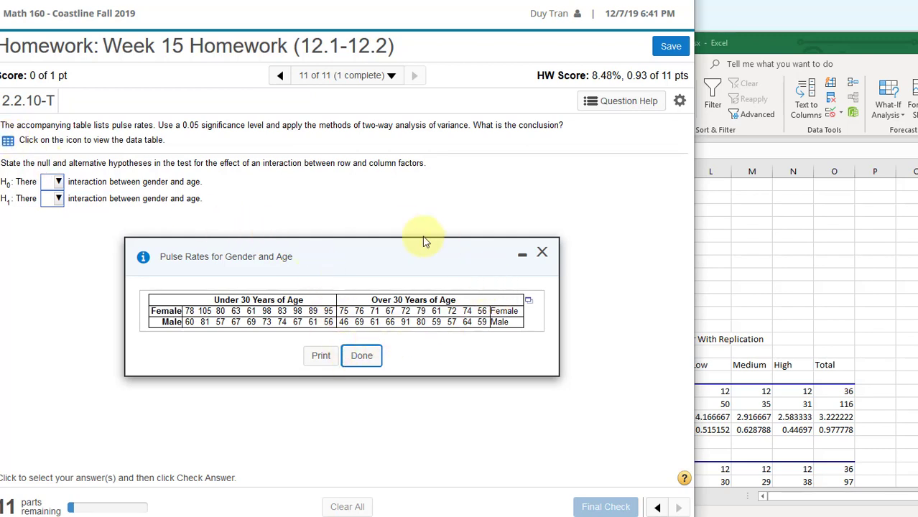
pyautogui.moveTo(383, 249); pyautogui.dragTo(317, 131)
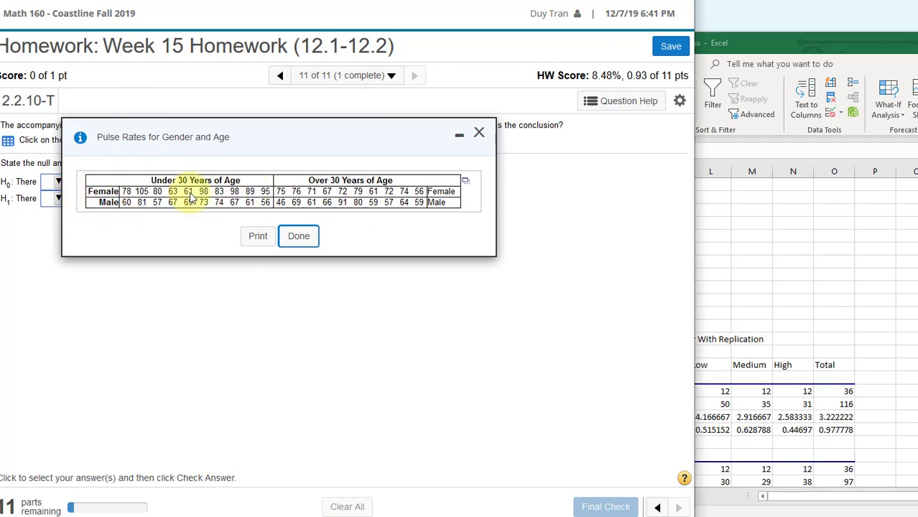
pyautogui.click(783, 227)
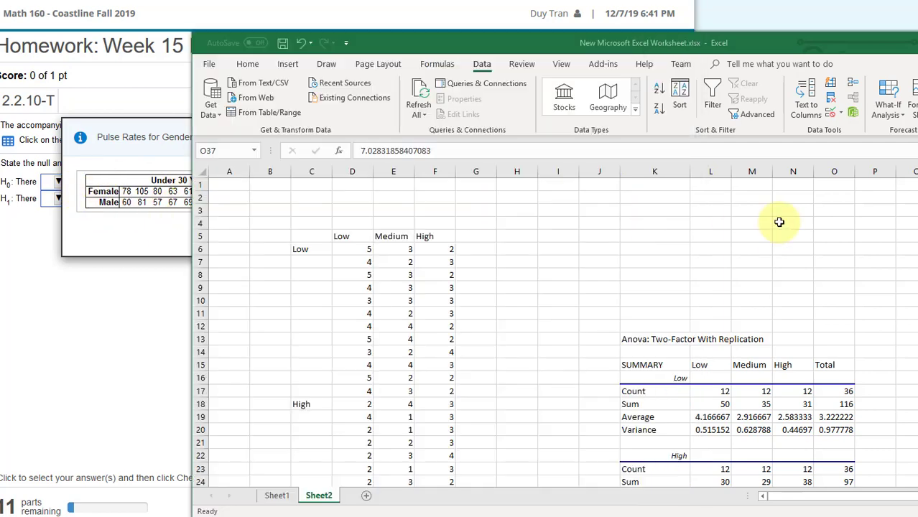
pyautogui.scroll(-2, 759, 277)
pyautogui.scroll(1, 503, 290)
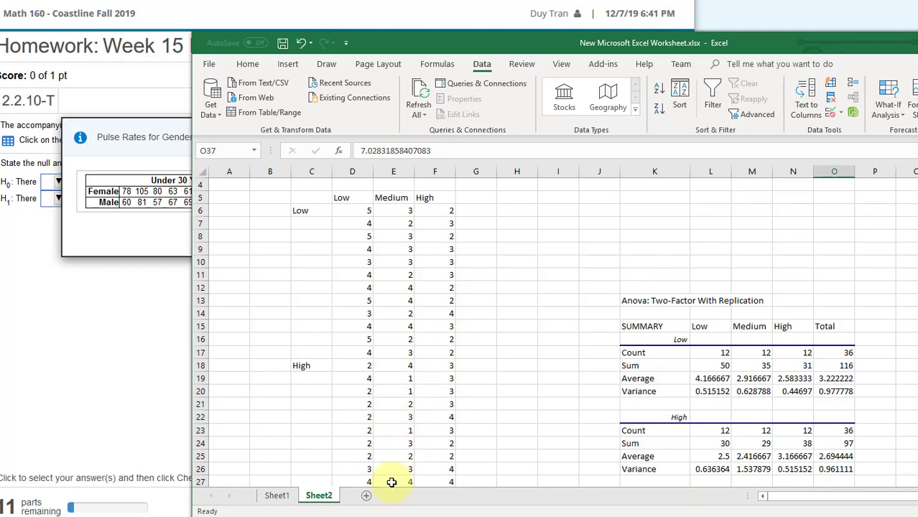
pyautogui.click(367, 496)
pyautogui.moveTo(430, 44); pyautogui.dragTo(587, 92)
# - Enter the row label Female in cell B6 of the new worksheet
pyautogui.click(442, 299)
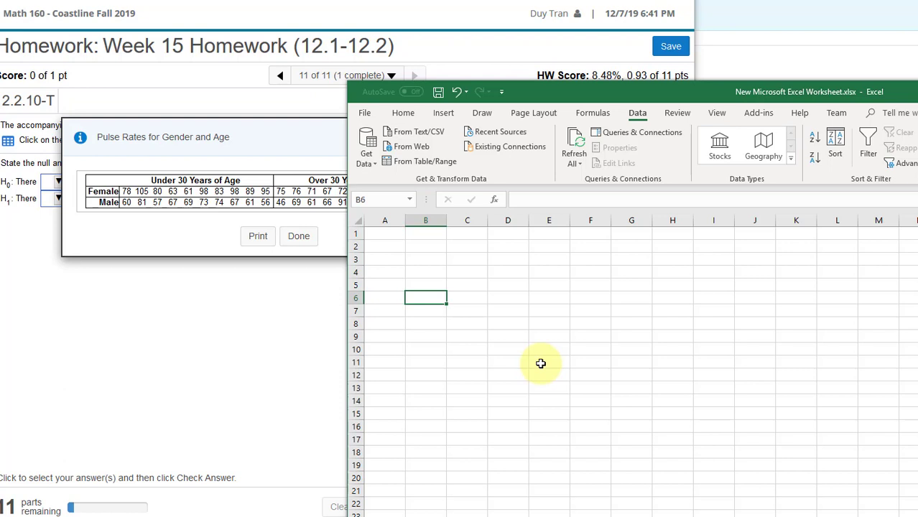
pyautogui.write('Fe')
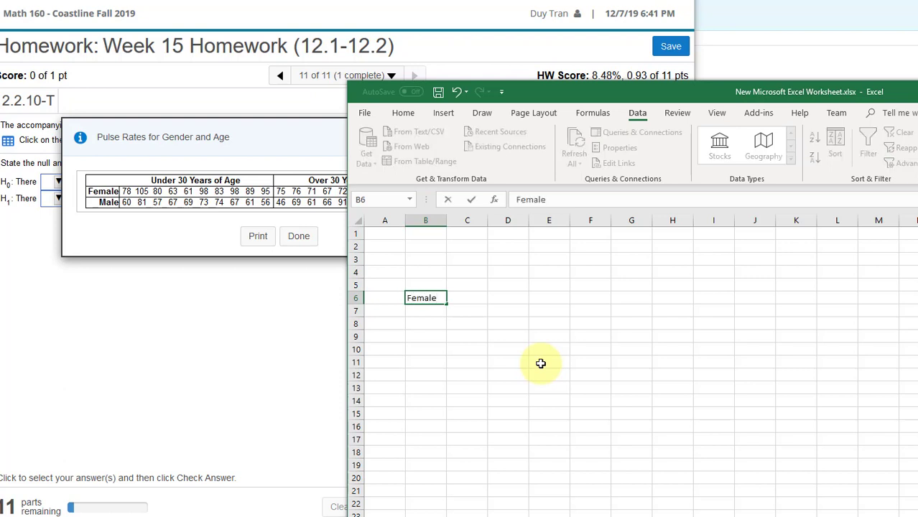
pyautogui.write('male')
pyautogui.press('Return')
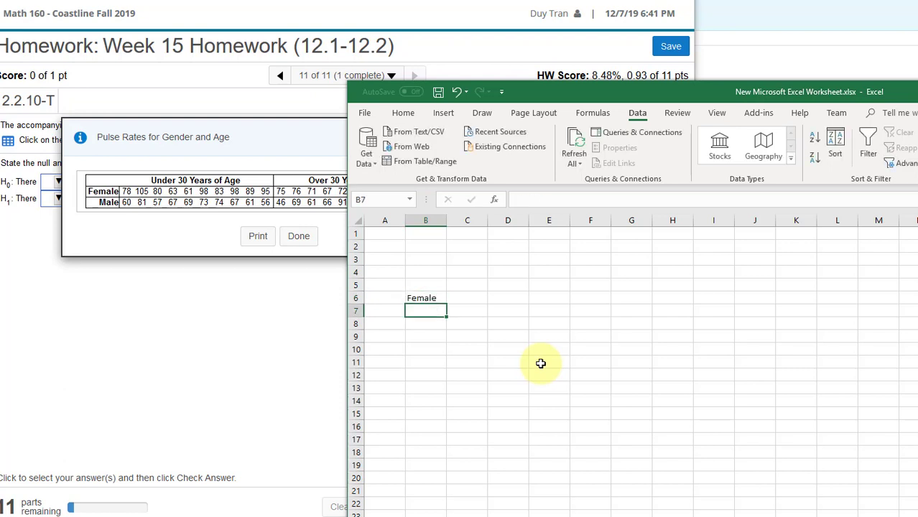
# - Enter the heading "Under 30 years of age" in C5 and widen column C to fit it
pyautogui.press('Up')
pyautogui.press('Up')
pyautogui.press('Right')
pyautogui.press('Right')
pyautogui.press('Left')
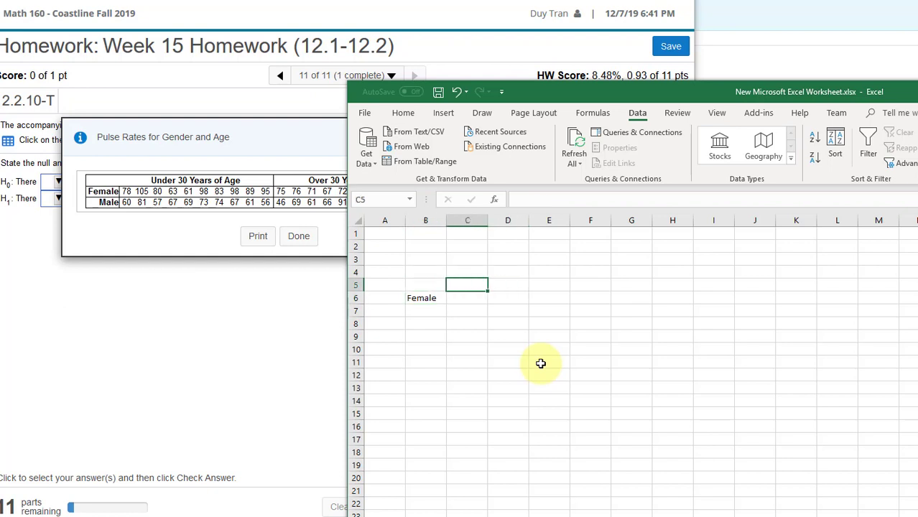
pyautogui.write('Under 30 years of')
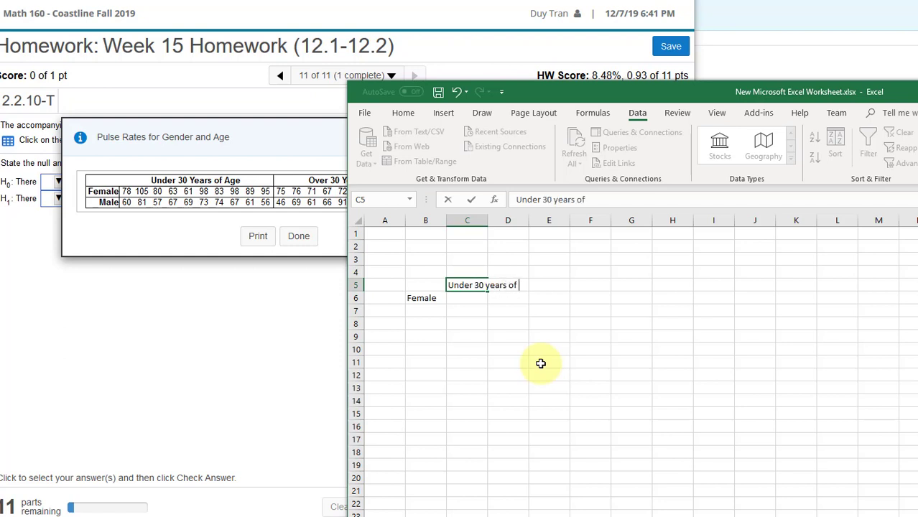
pyautogui.write('age')
pyautogui.press('Return')
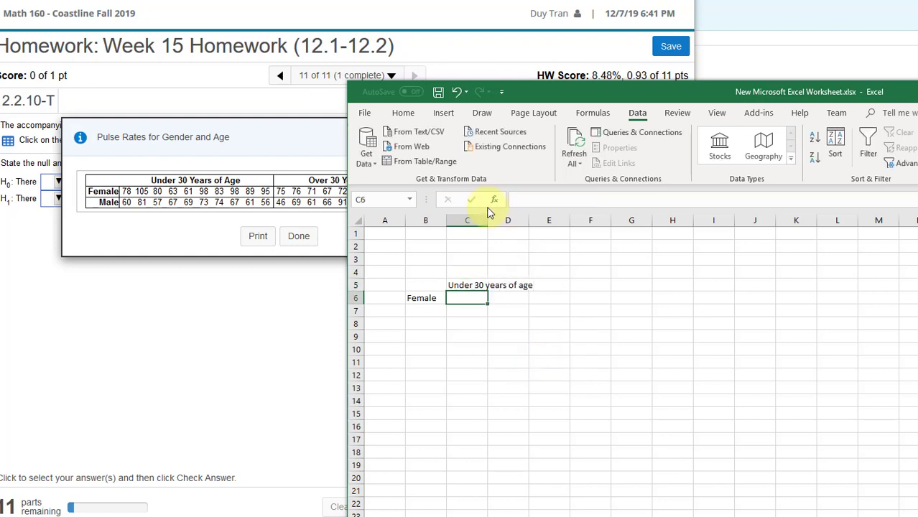
pyautogui.moveTo(488, 221); pyautogui.dragTo(556, 216)
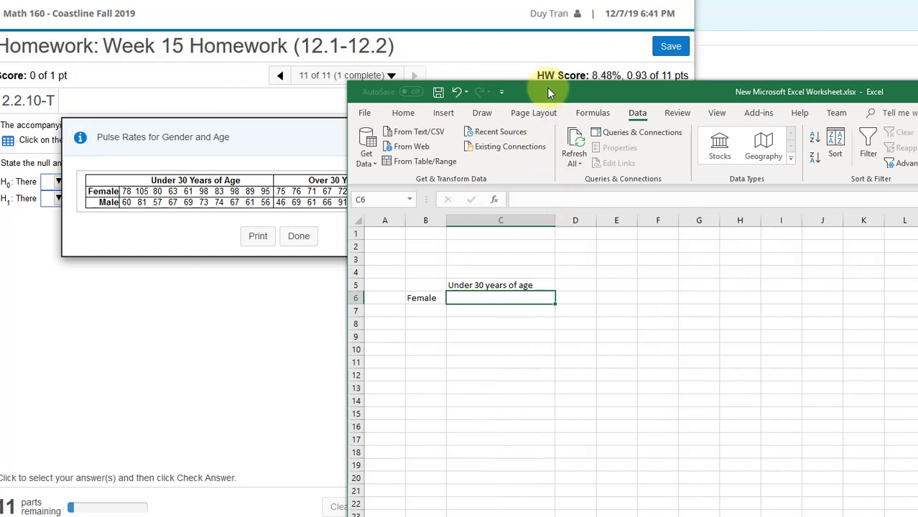
# - Uncover the full pulse-rate table, enter the heading "Over 30 years of age" in D5, and widen column D to fit it
pyautogui.moveTo(551, 91); pyautogui.dragTo(671, 85)
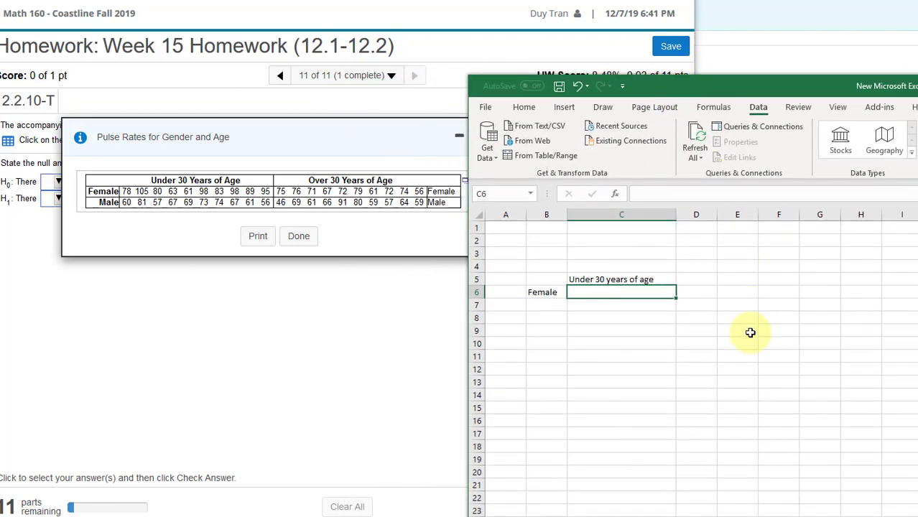
pyautogui.click(707, 279)
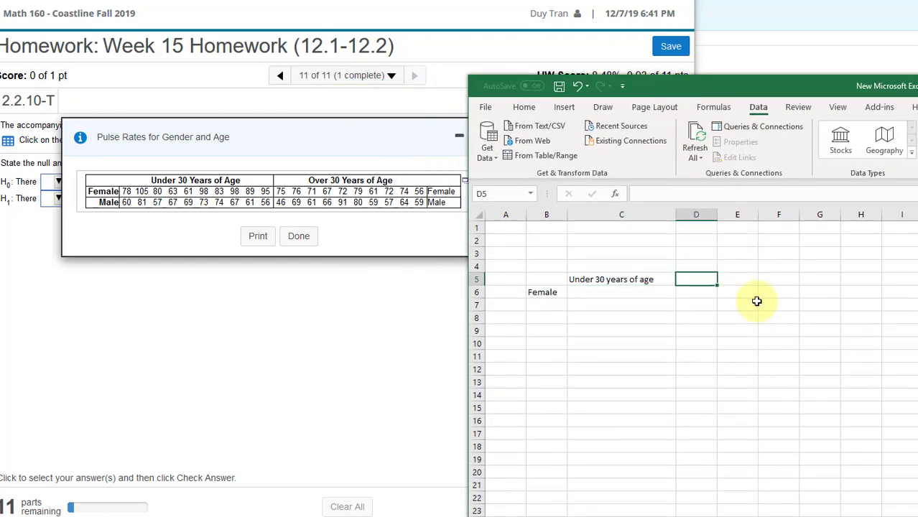
pyautogui.write('Over 30 years of age')
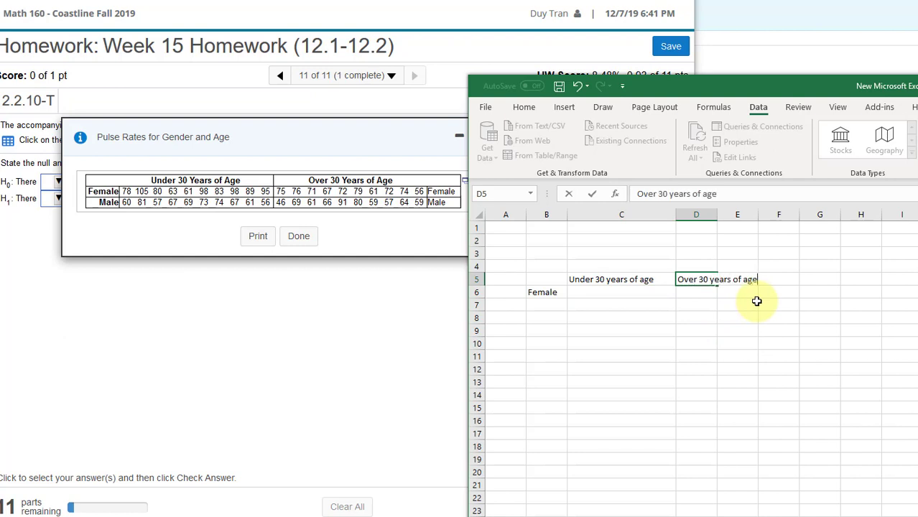
pyautogui.press('Return')
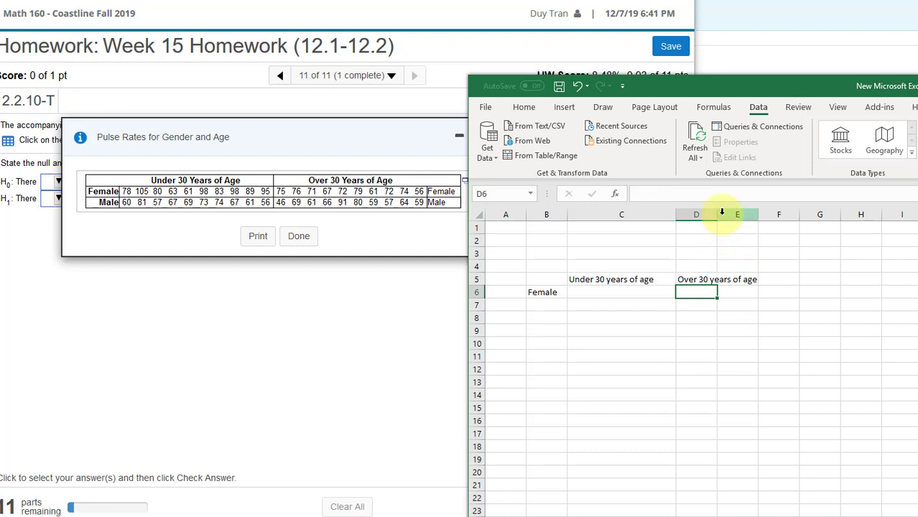
pyautogui.moveTo(717, 214); pyautogui.dragTo(768, 213)
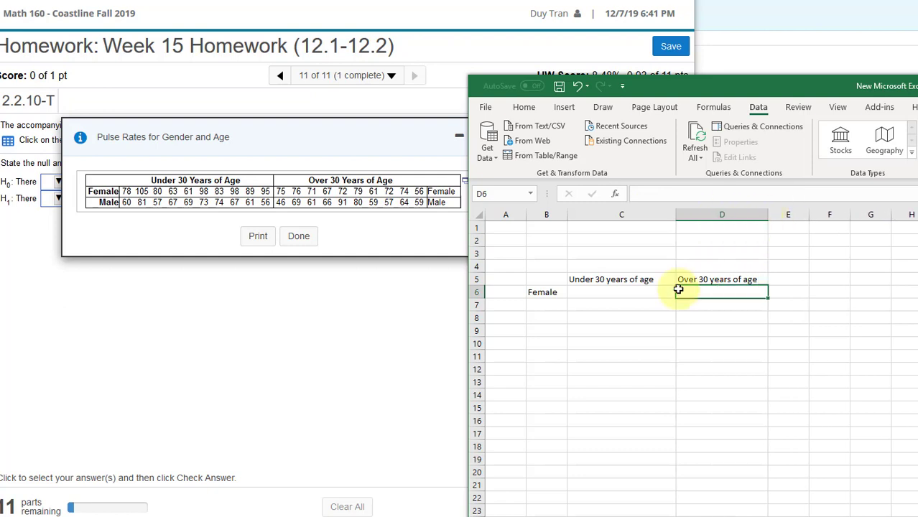
# - Enter the first five female under-30 pulse rates, 78, 105, 80, 63 and 61, in cells C6 to C10
pyautogui.click(588, 291)
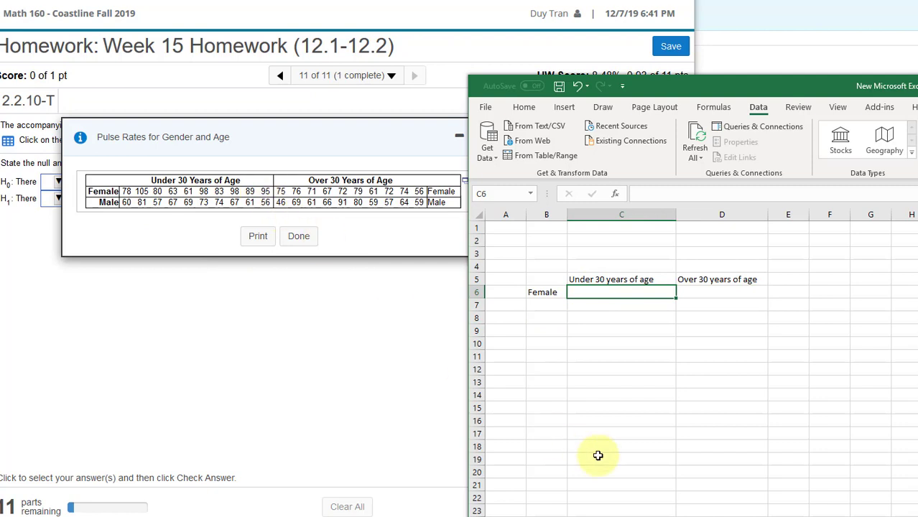
pyautogui.write('78')
pyautogui.press('Return')
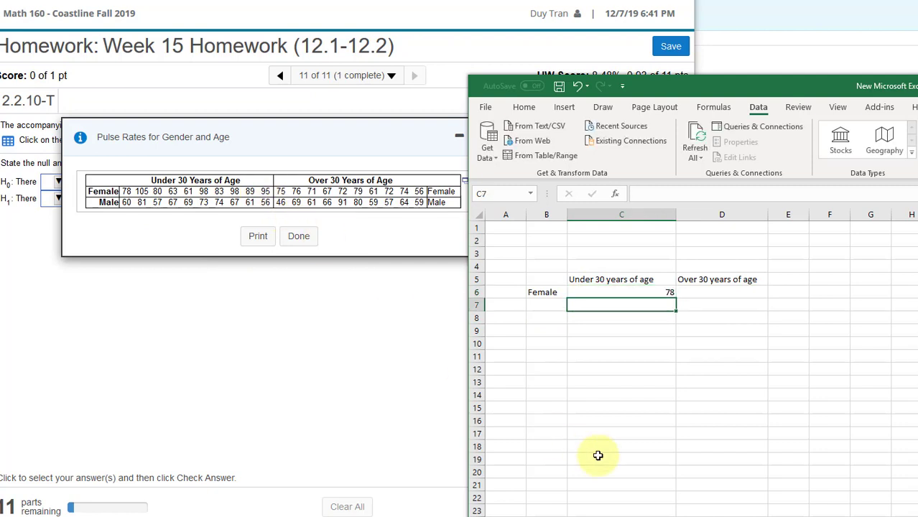
pyautogui.write('105')
pyautogui.press('Return')
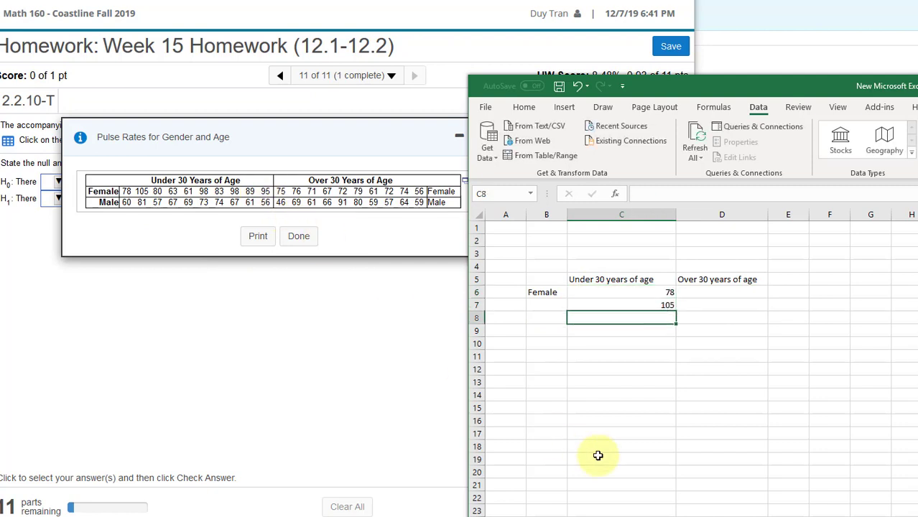
pyautogui.write('80')
pyautogui.press('Return')
pyautogui.write('63')
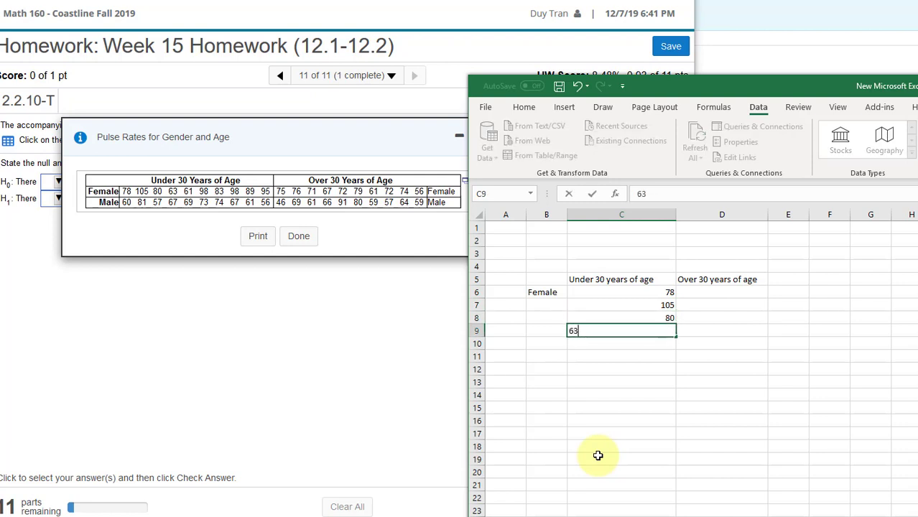
pyautogui.press('Return')
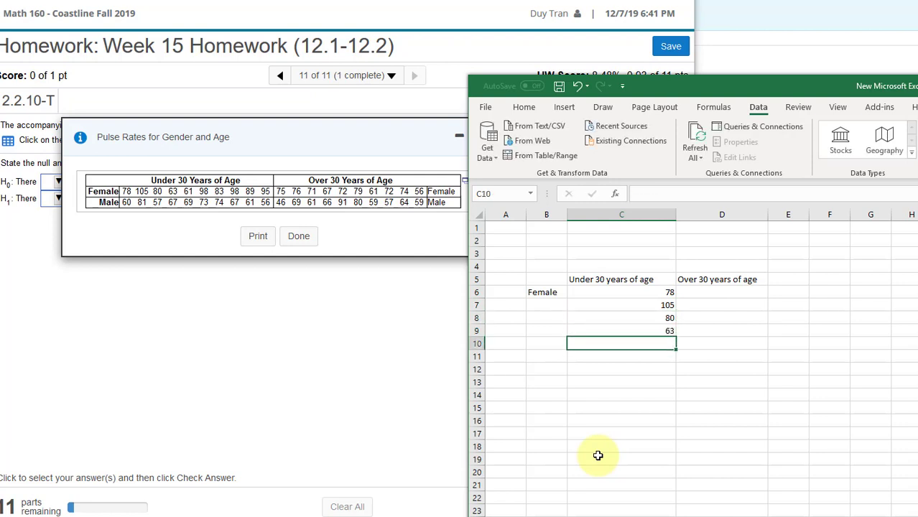
pyautogui.write('61')
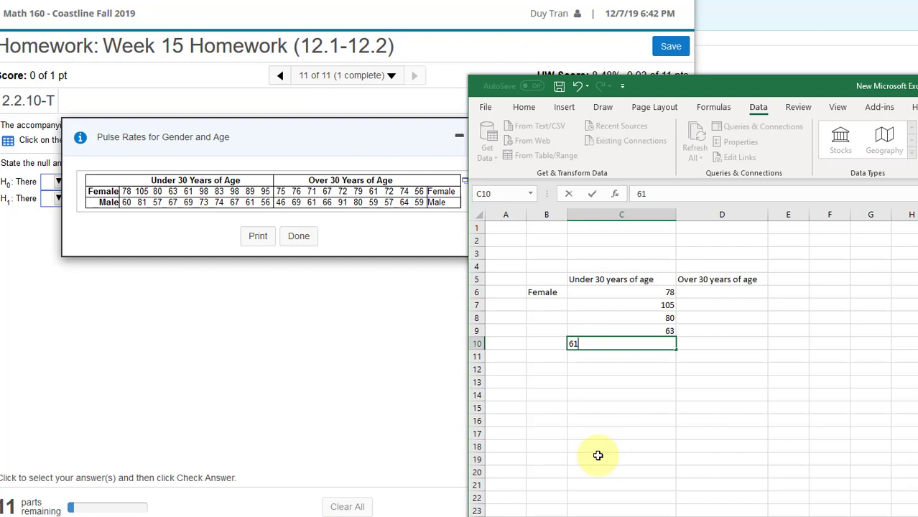
pyautogui.press('Return')
# - Enter the remaining female under-30 pulse rates, 98, 83, 98, 89 and 95, in cells C11 to C15
pyautogui.write('98')
pyautogui.press('Return')
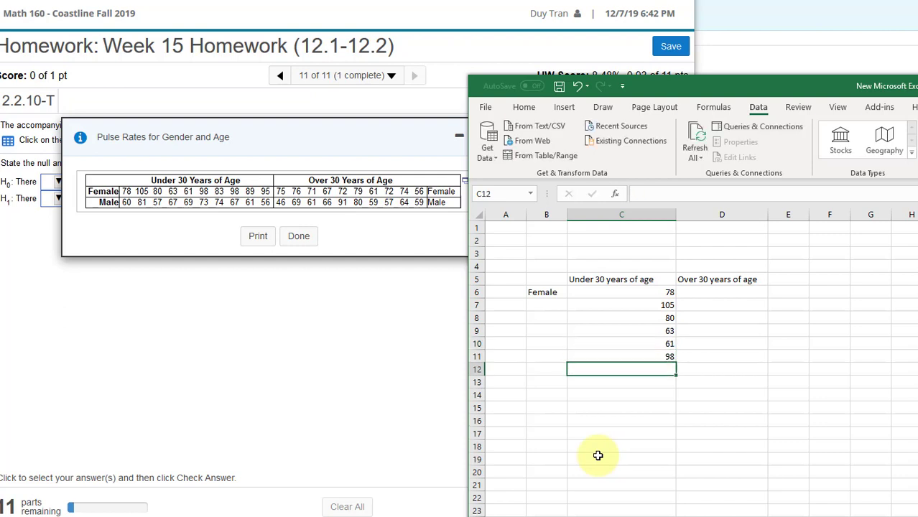
pyautogui.write('83')
pyautogui.press('Return')
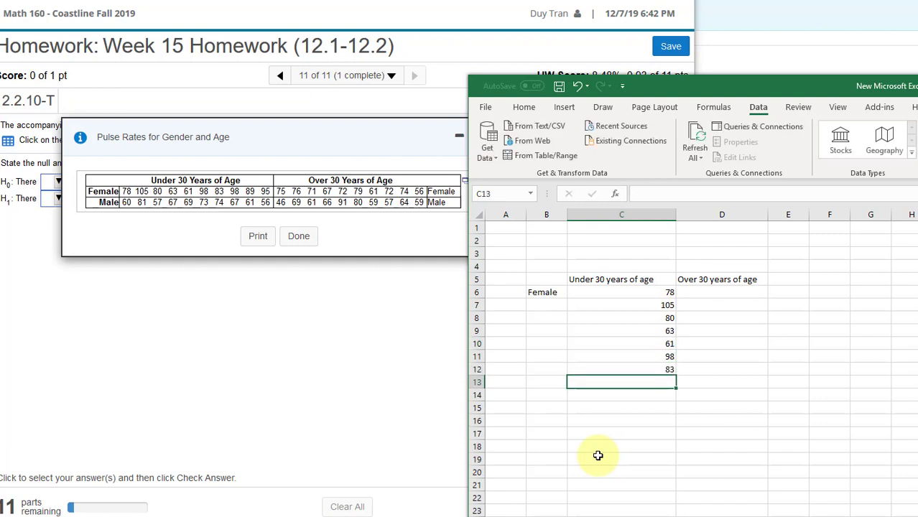
pyautogui.write('98')
pyautogui.press('Return')
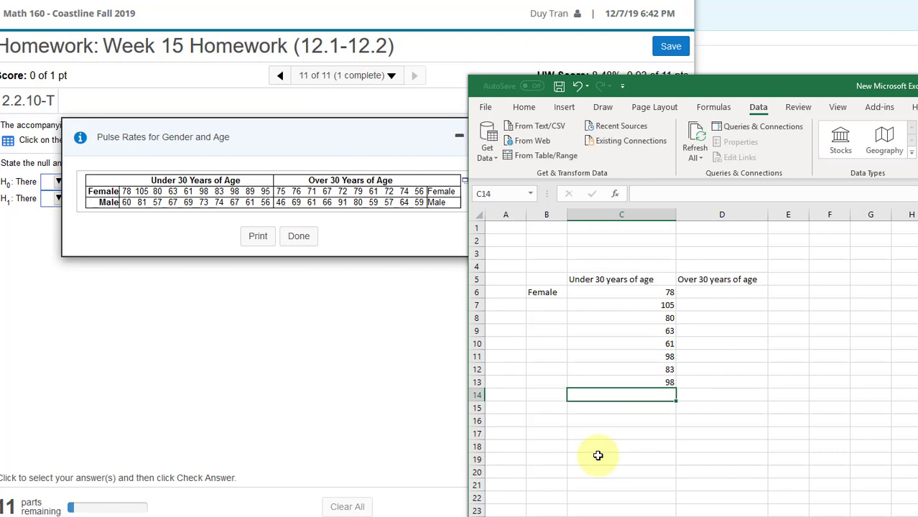
pyautogui.write('99')
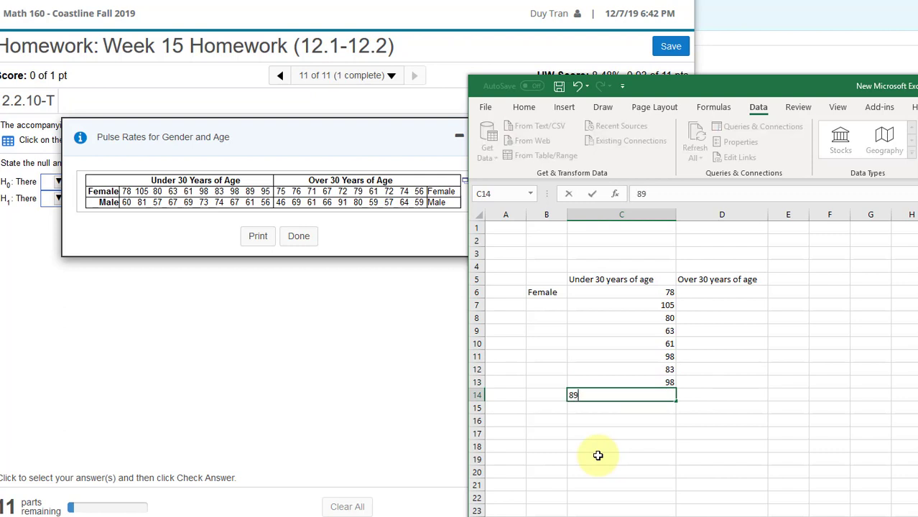
pyautogui.press('Return')
pyautogui.write('95')
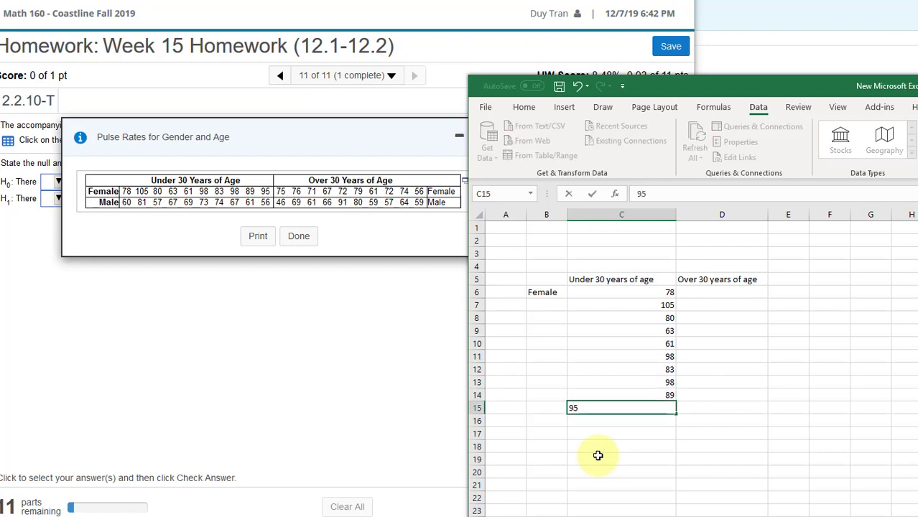
pyautogui.press('Return')
# - Label cell B16 Male and enter the under-30 male pulse rates 60, 81, 57, 67 and 69 in C16 to C20
pyautogui.press('Left')
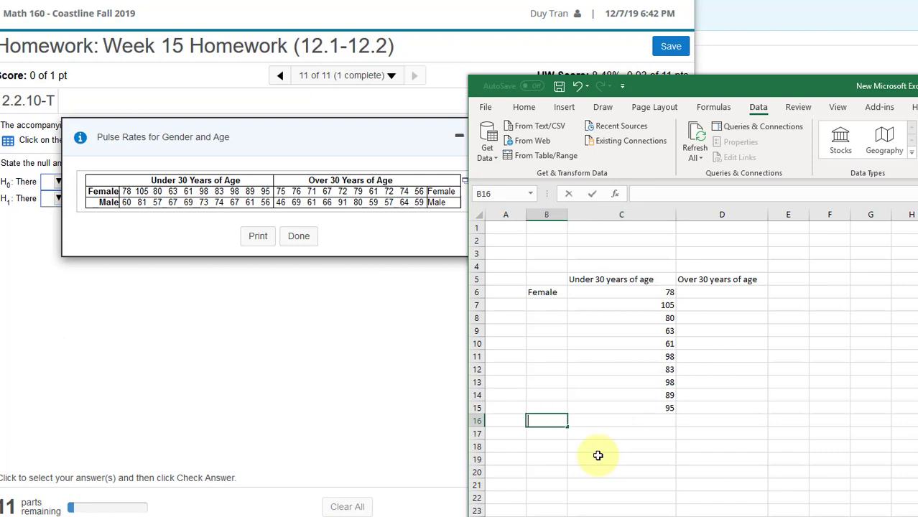
pyautogui.write('Male')
pyautogui.press('Tab')
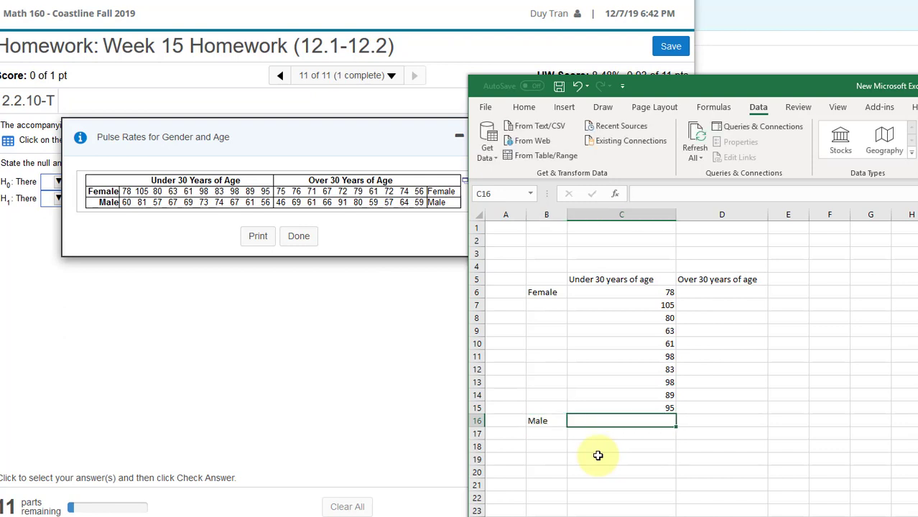
pyautogui.write('60')
pyautogui.press('Return')
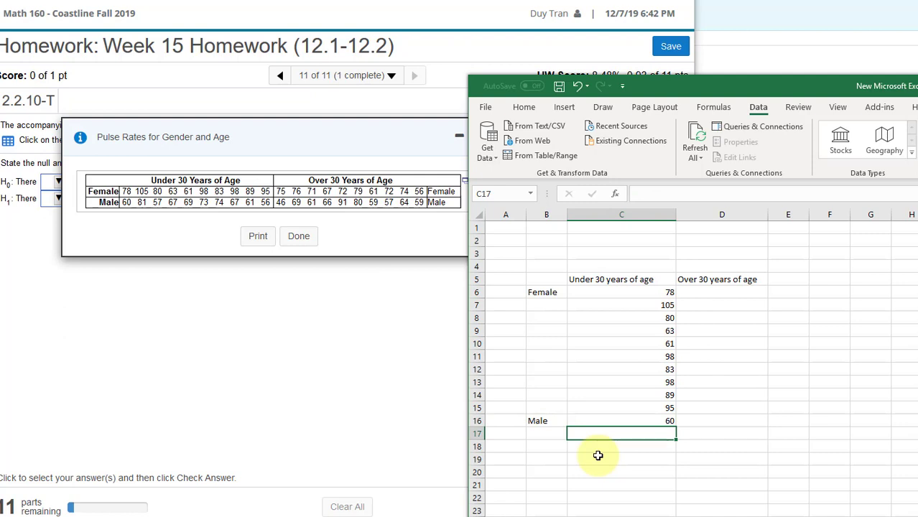
pyautogui.write('81')
pyautogui.press('Return')
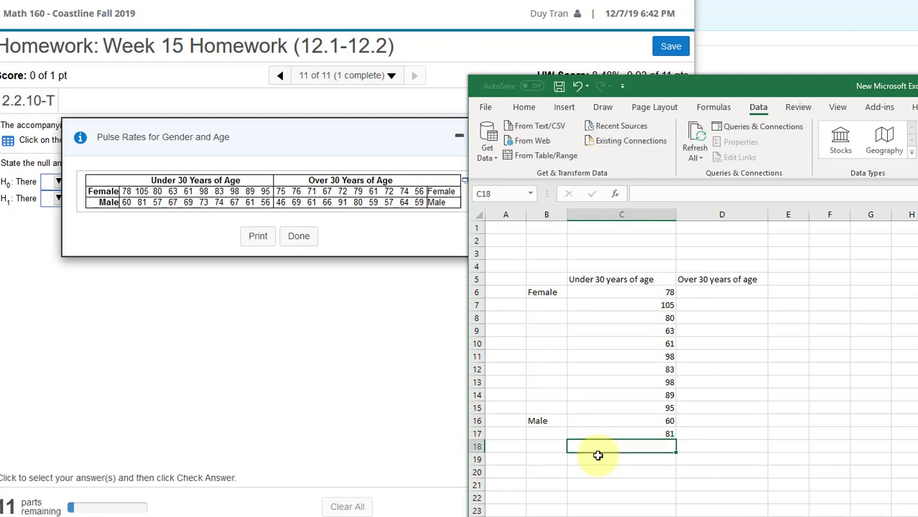
pyautogui.write('57')
pyautogui.press('Return')
pyautogui.write('6')
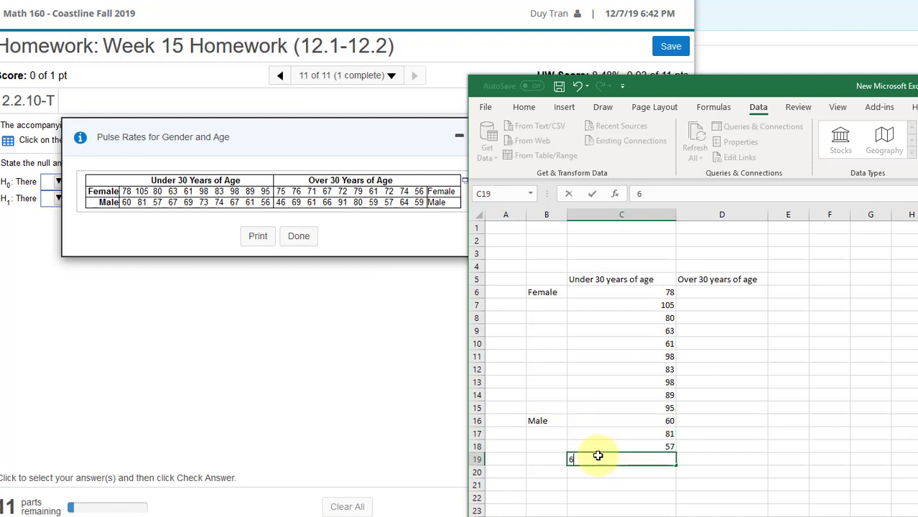
pyautogui.write('7')
pyautogui.press('Return')
pyautogui.write('69')
pyautogui.press('Return')
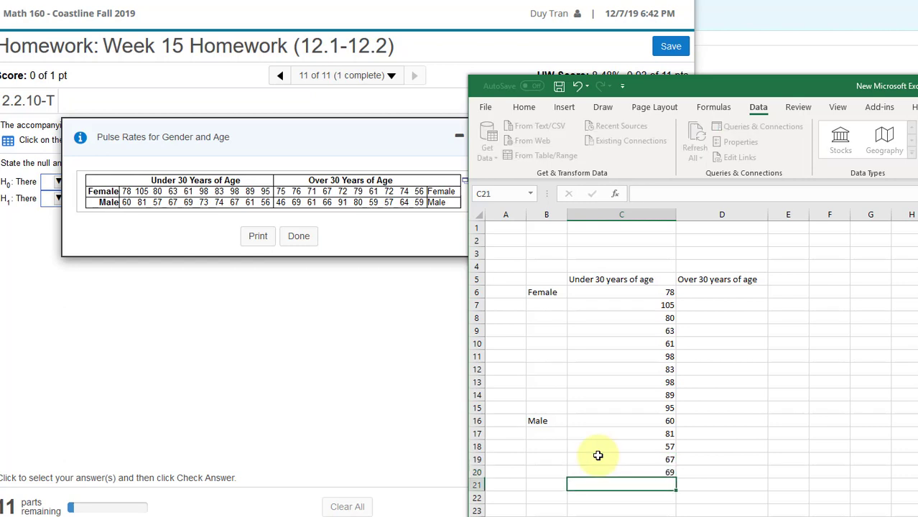
# - Enter the remaining male under-30 pulse rates, 73, 74, 67, 61 and 56, in C21 to C25, moving the workbook window up for room
pyautogui.write('73')
pyautogui.press('Return')
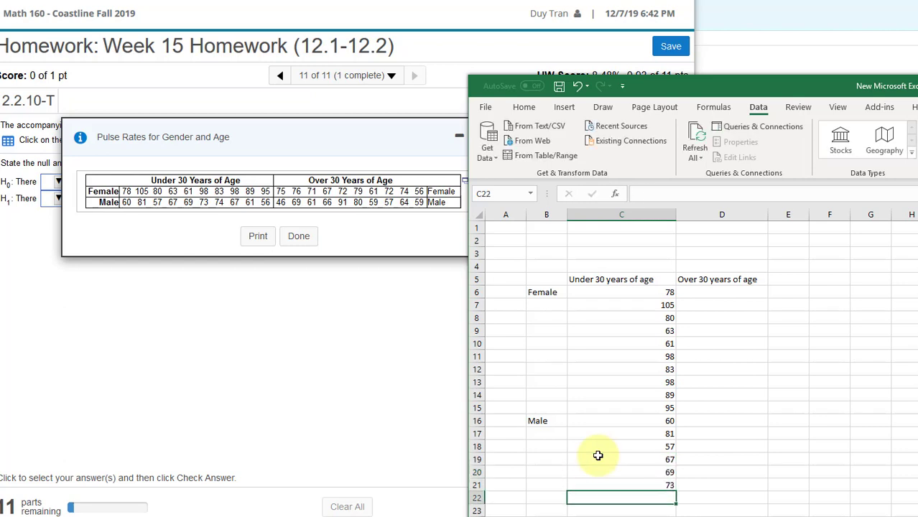
pyautogui.write('74')
pyautogui.press('Return')
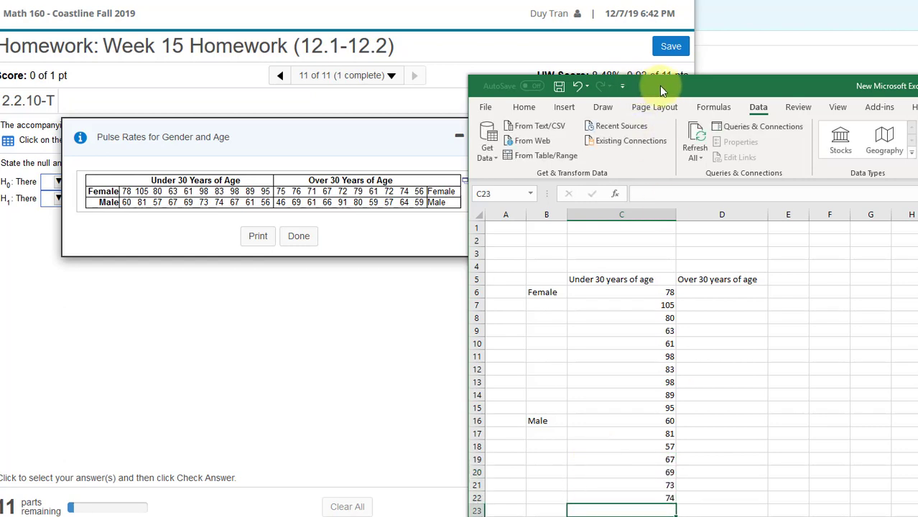
pyautogui.moveTo(659, 86); pyautogui.dragTo(581, 11)
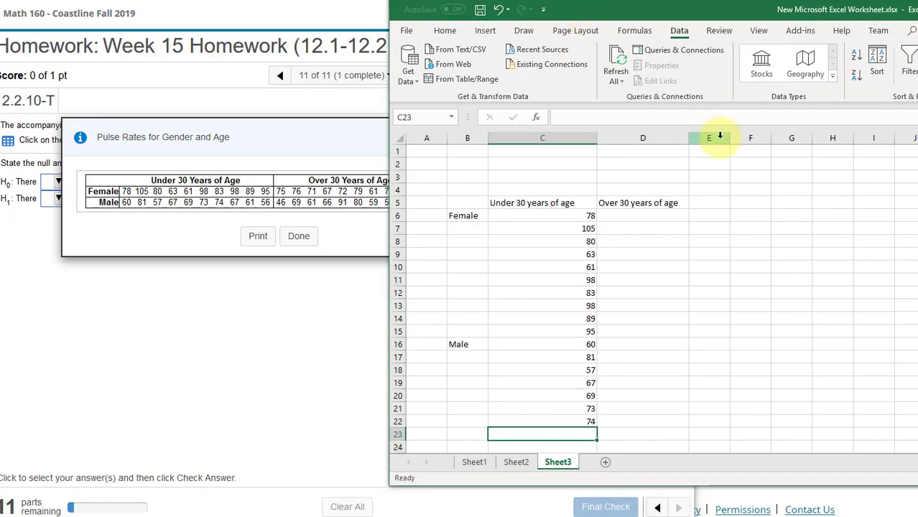
pyautogui.write('67')
pyautogui.press('Return')
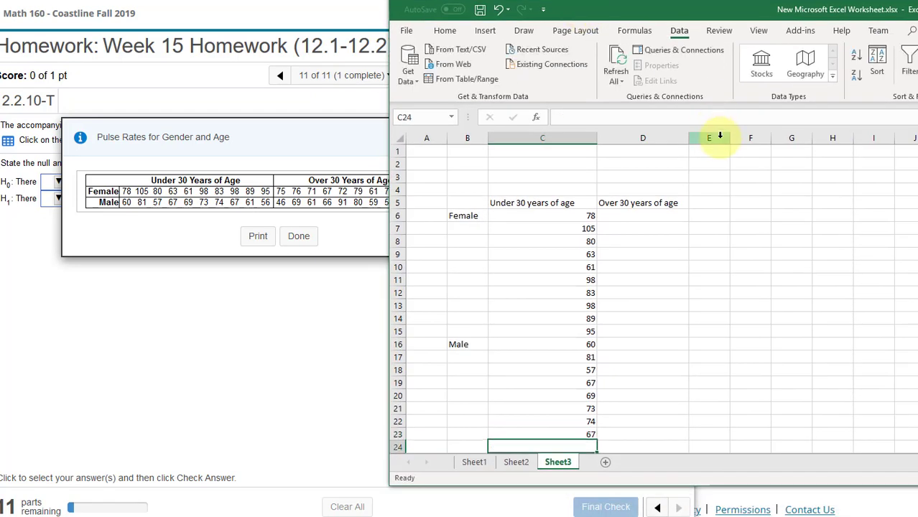
pyautogui.write('61')
pyautogui.press('Return')
pyautogui.write('56')
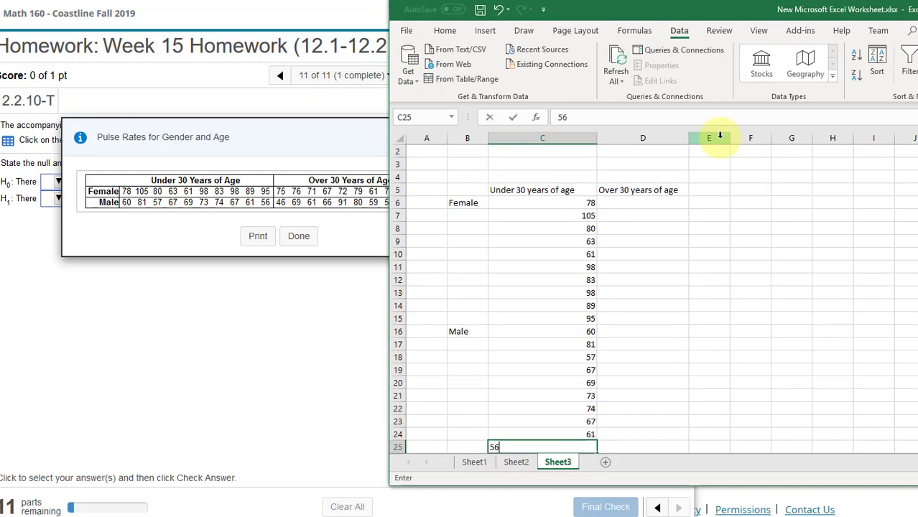
pyautogui.press('Return')
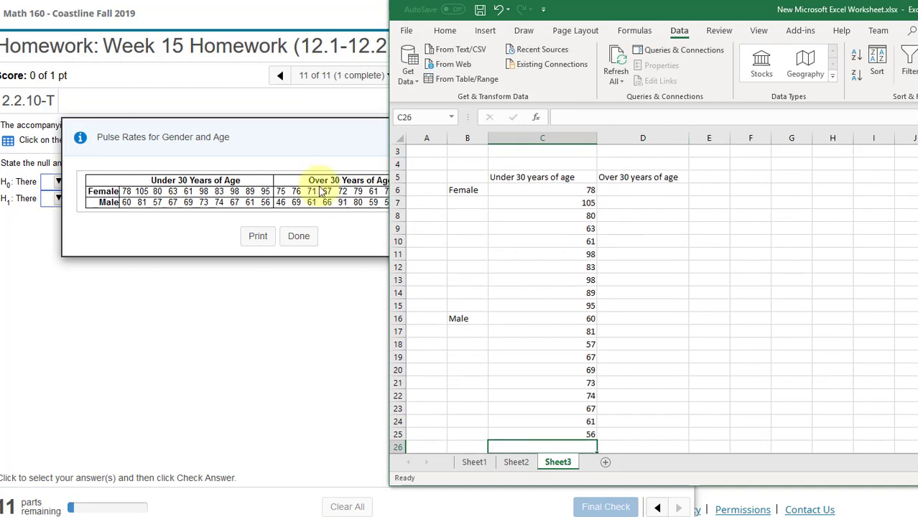
# - Move the pulse-rate table so its Over 30 Years of Age values stay uncovered beside the worksheet, and return to Excel
pyautogui.click(305, 147)
pyautogui.moveTo(305, 148); pyautogui.dragTo(31, 176)
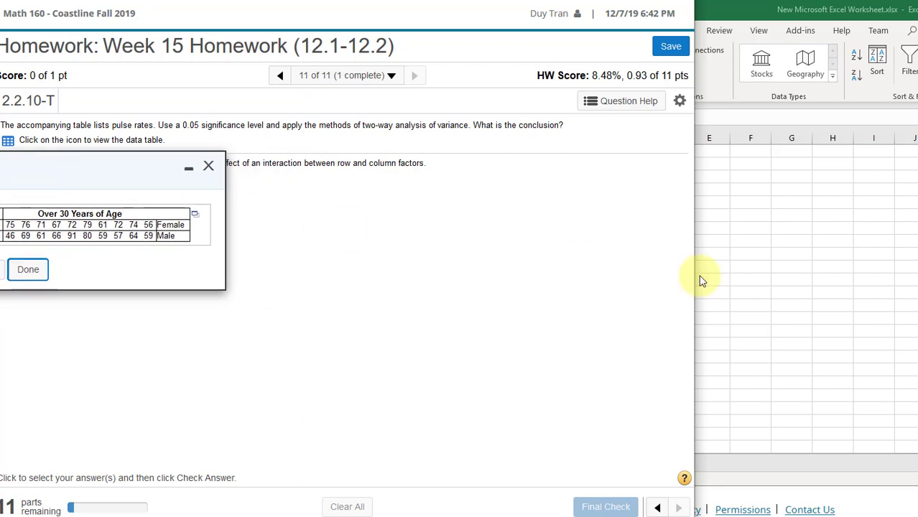
pyautogui.click(786, 285)
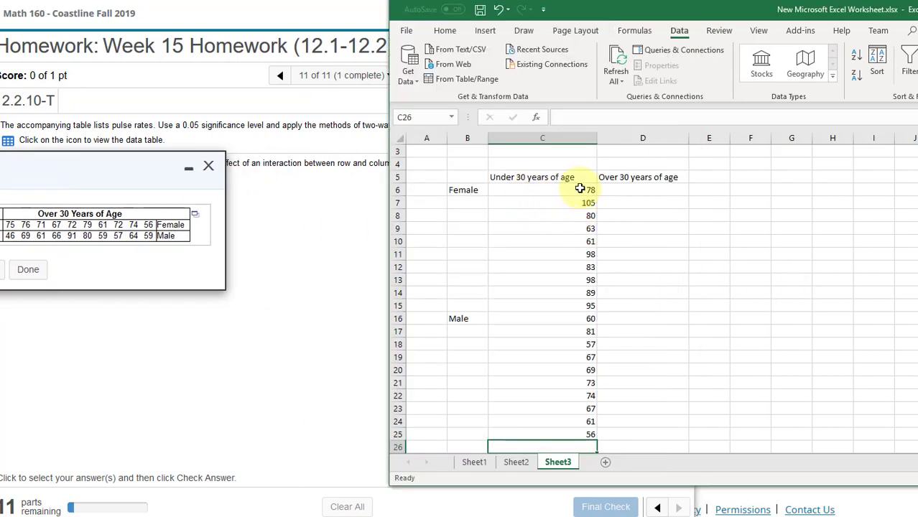
# - Enter the first five female over-30 pulse rates, 75, 76, 71, 67 and 72, in cells D6 to D10
pyautogui.click(650, 189)
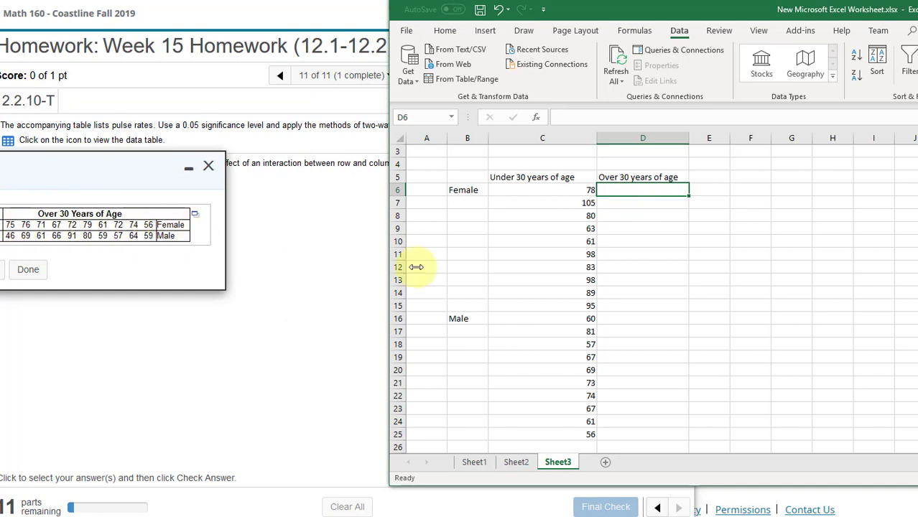
pyautogui.write('75')
pyautogui.press('Return')
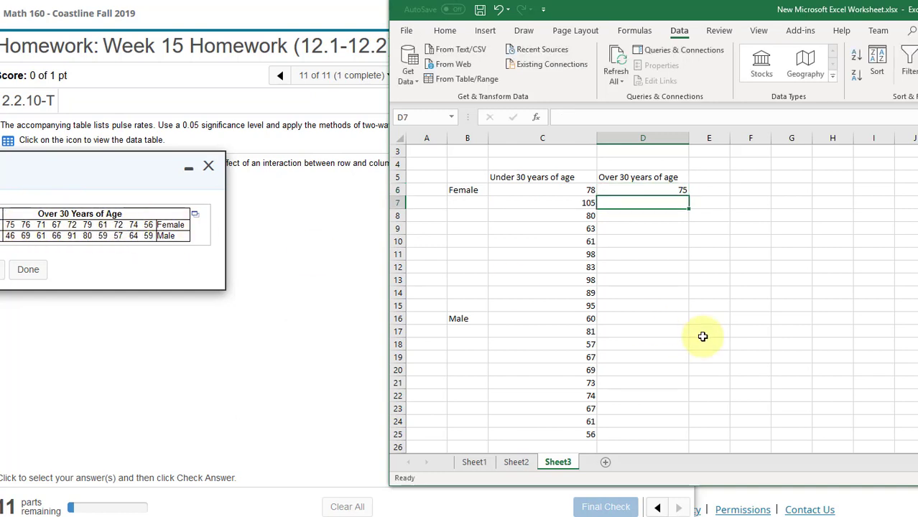
pyautogui.write('76')
pyautogui.press('Return')
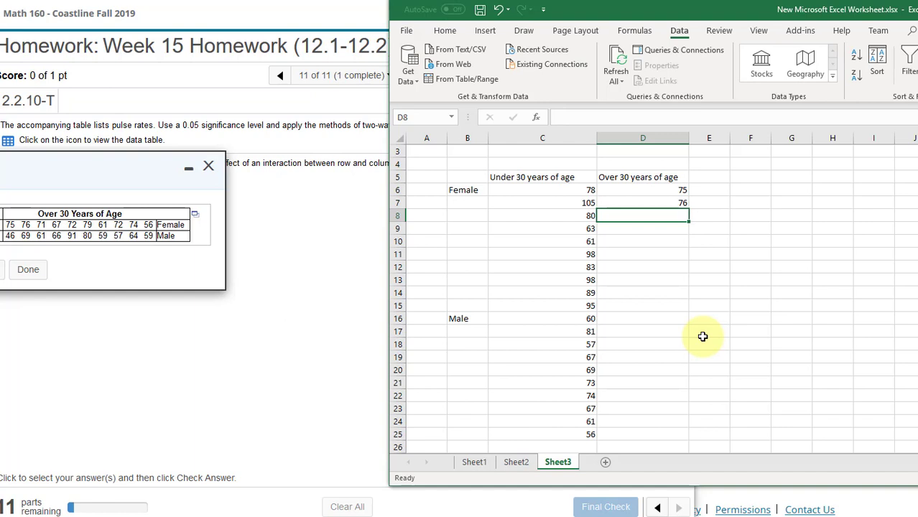
pyautogui.write('71')
pyautogui.press('Return')
pyautogui.write('67')
pyautogui.press('Return')
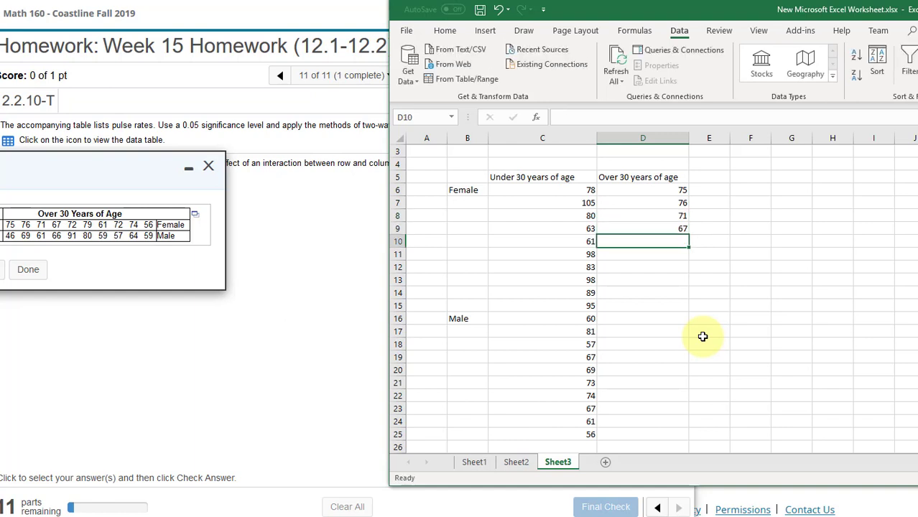
pyautogui.press('Return')
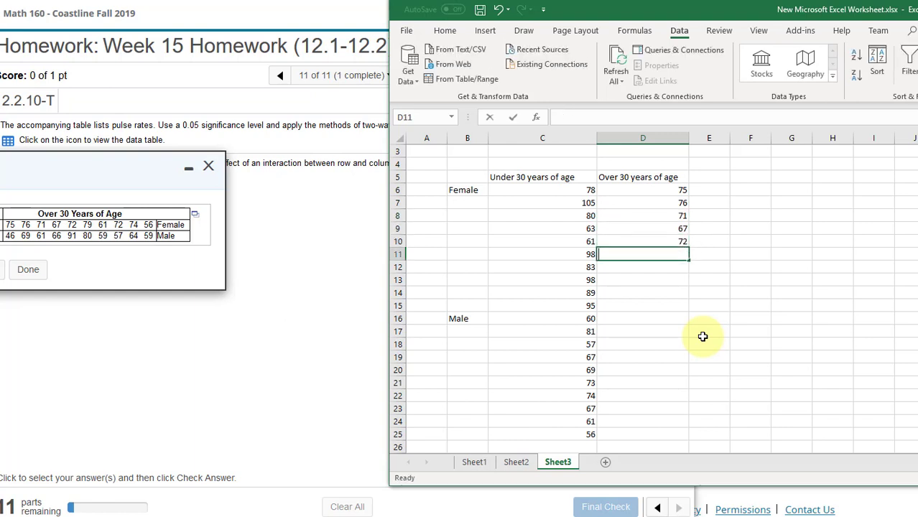
# - Enter the remaining female over-30 pulse rates, 79, 61, 72, 74 and 56, in cells D11 to D15
pyautogui.write('79')
pyautogui.press('Return')
pyautogui.write('61')
pyautogui.press('Return')
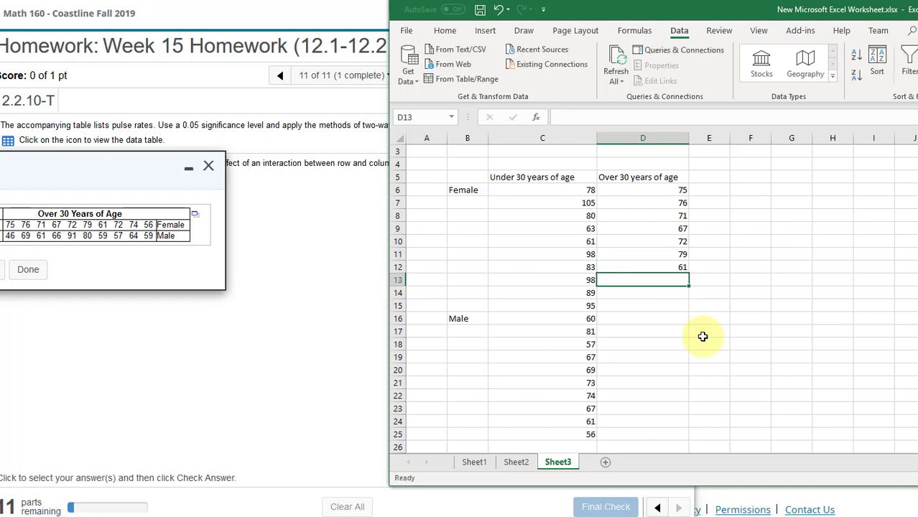
pyautogui.write('72')
pyautogui.press('Return')
pyautogui.write('74')
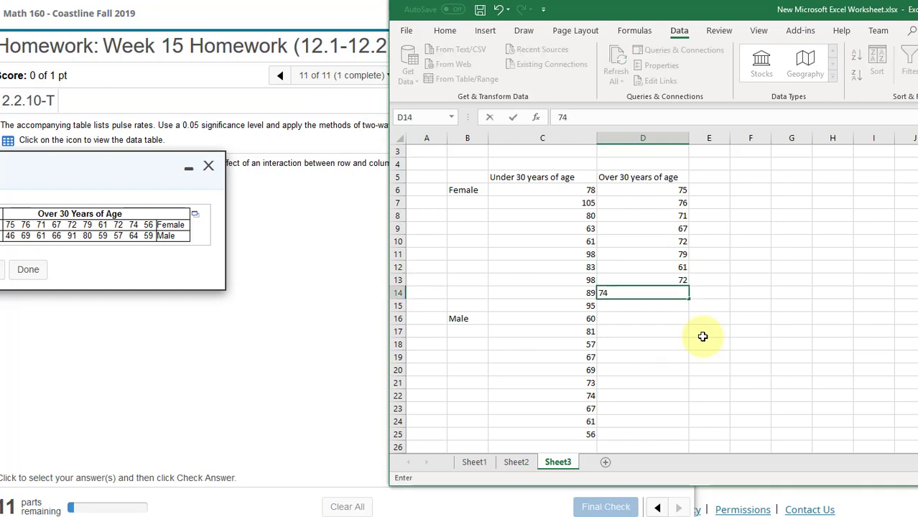
pyautogui.press('Return')
pyautogui.write('56')
pyautogui.press('Return')
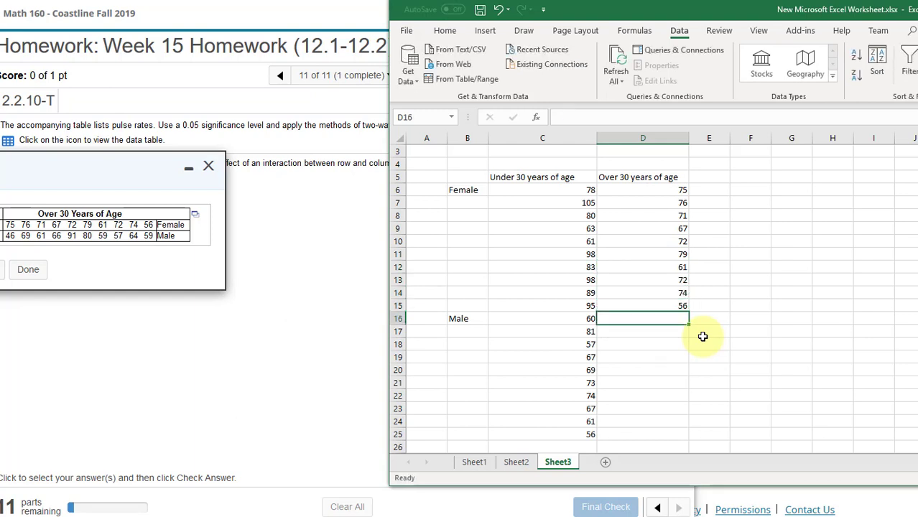
# - Enter the first five male over-30 pulse rates, 46, 69, 61, 66 and 91, in cells D16 to D20
pyautogui.write('46')
pyautogui.press('Return')
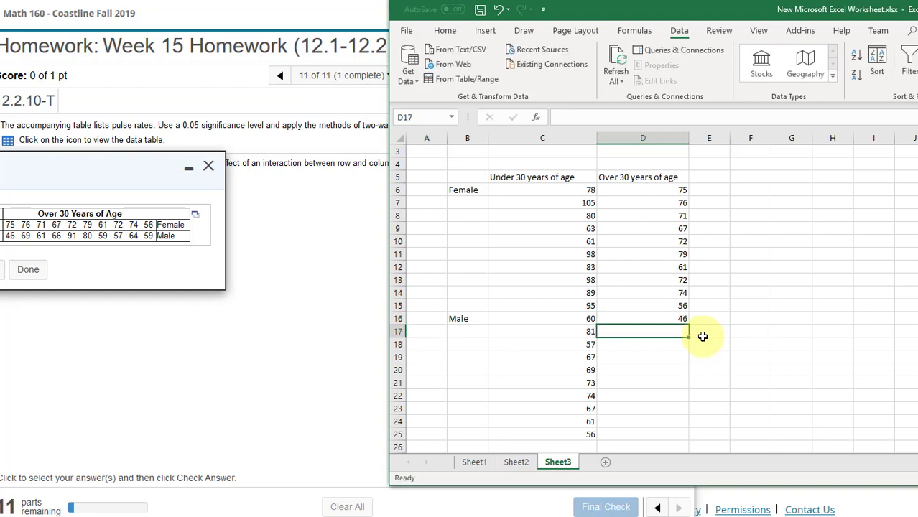
pyautogui.write('69')
pyautogui.press('Return')
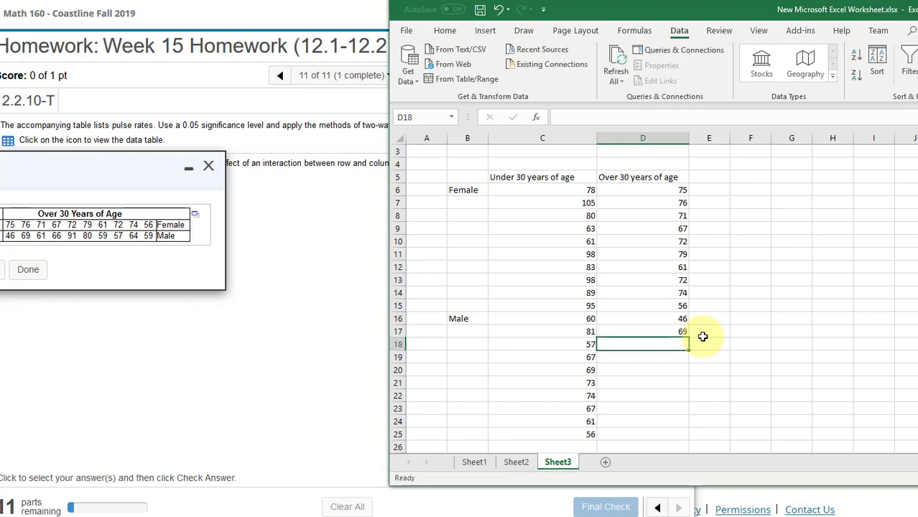
pyautogui.write('61')
pyautogui.press('Return')
pyautogui.write('66')
pyautogui.press('Return')
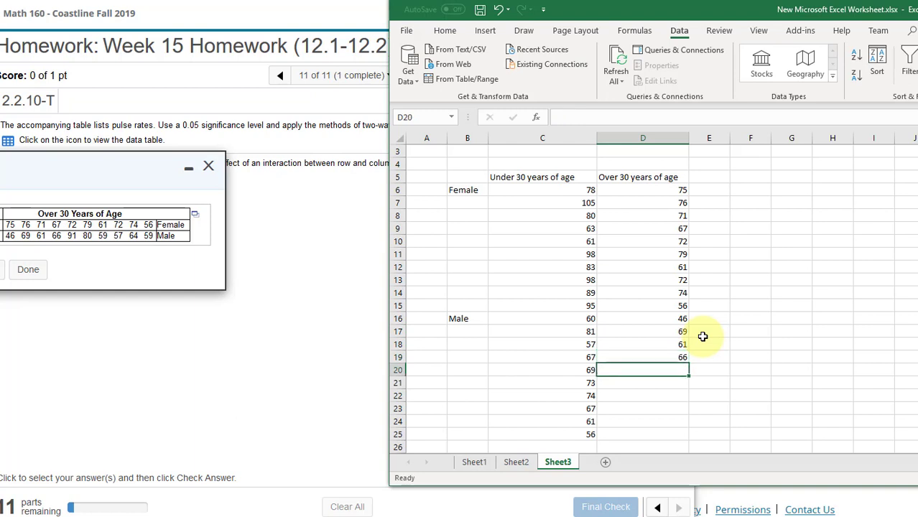
pyautogui.write('91')
pyautogui.press('Return')
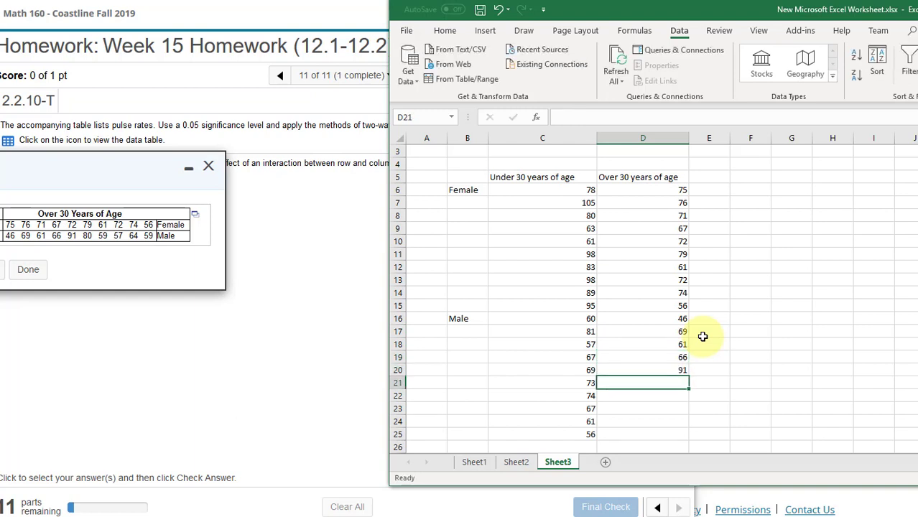
# - Enter the remaining male over-30 pulse rates, 80, 59, 57, 64 and 59, in cells D21 to D25
pyautogui.write('80')
pyautogui.press('Return')
pyautogui.write('59')
pyautogui.press('Return')
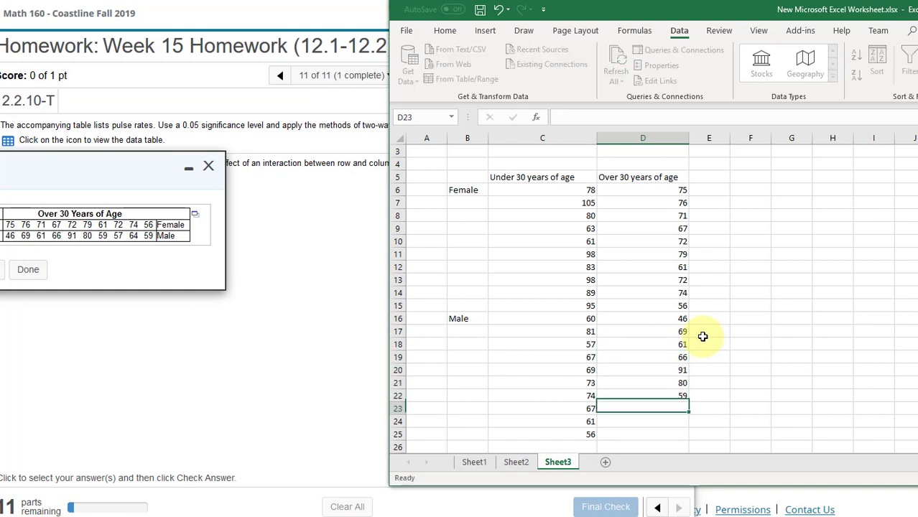
pyautogui.write('57')
pyautogui.press('Return')
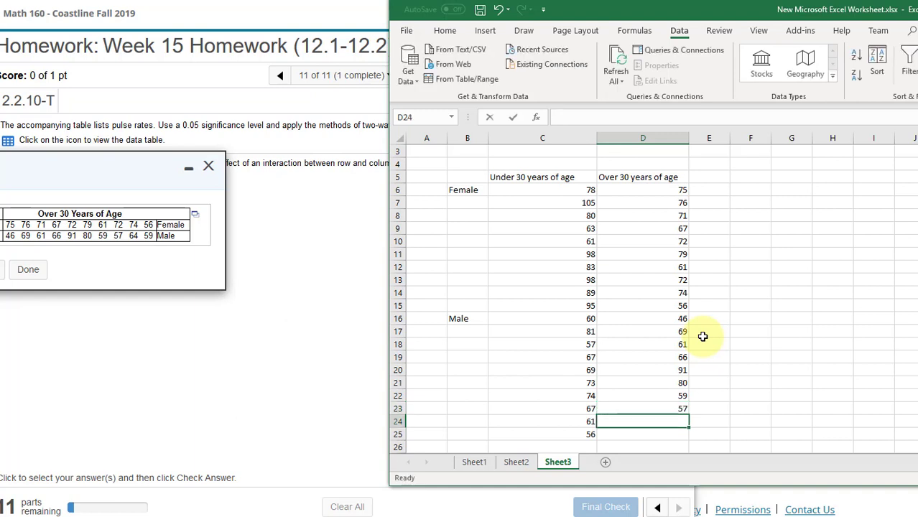
pyautogui.write('64')
pyautogui.press('Return')
pyautogui.write('59')
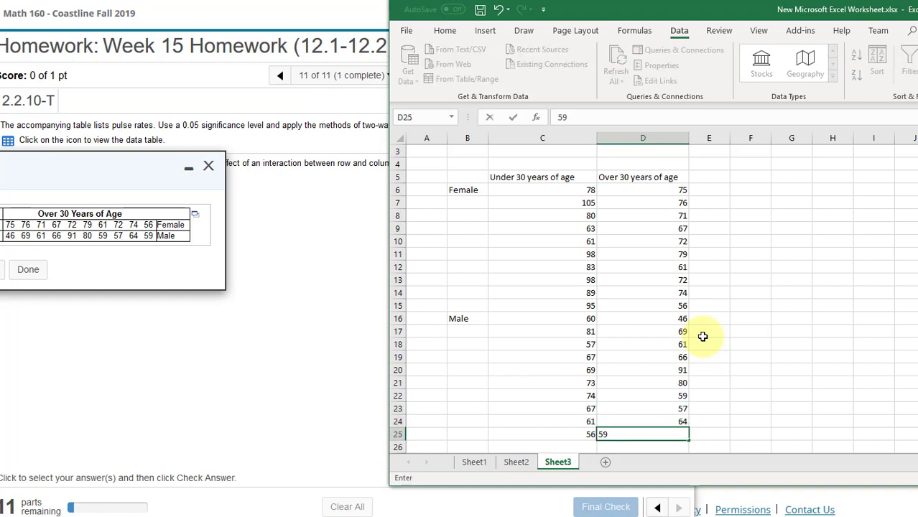
pyautogui.press('Return')
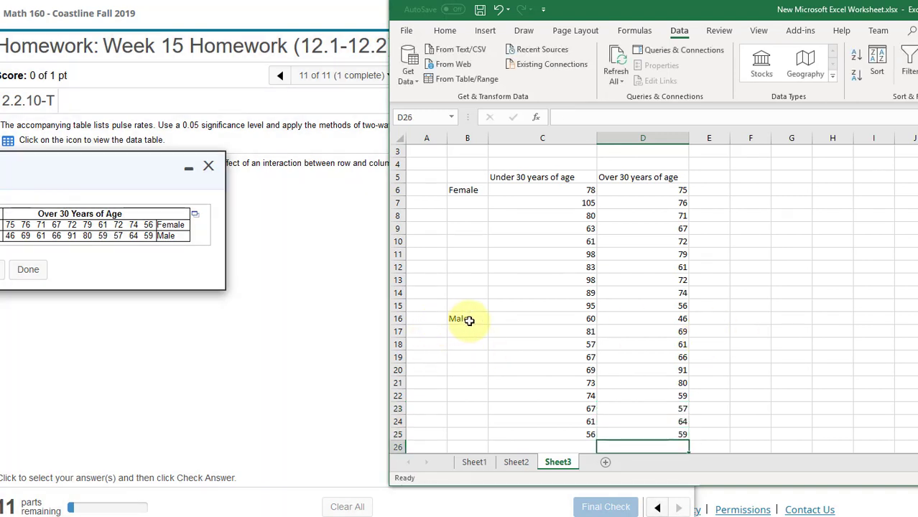
# - Compare the male row with the homework's pulse-rate table, then close that table to uncover the question
pyautogui.moveTo(469, 320); pyautogui.dragTo(645, 324)
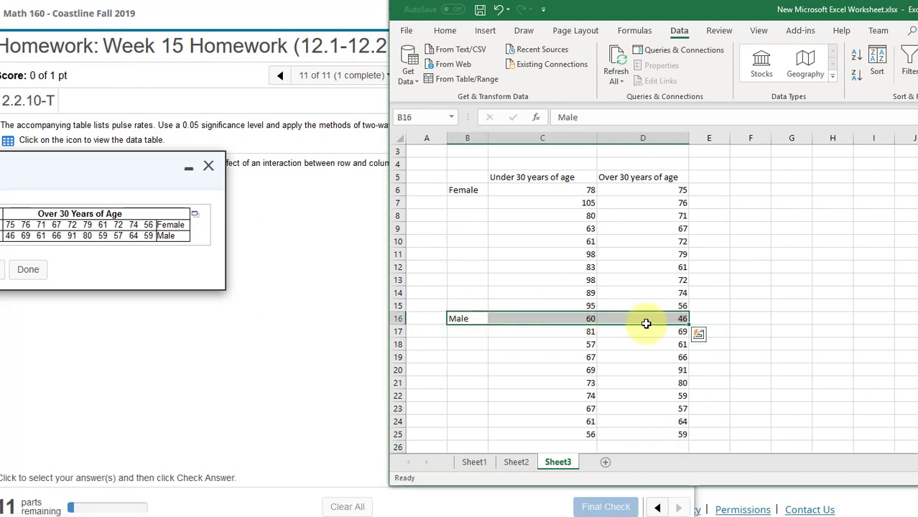
pyautogui.click(212, 173)
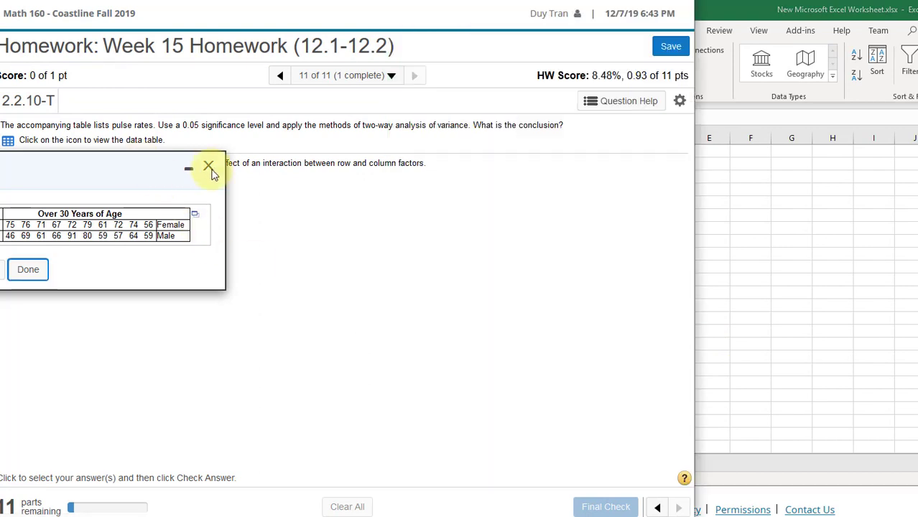
pyautogui.moveTo(212, 172); pyautogui.dragTo(250, 172)
pyautogui.click(781, 285)
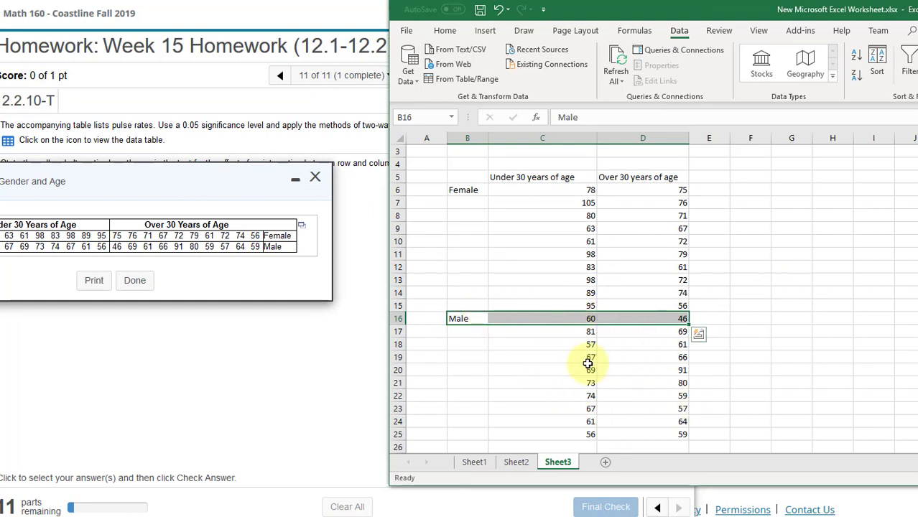
pyautogui.click(792, 333)
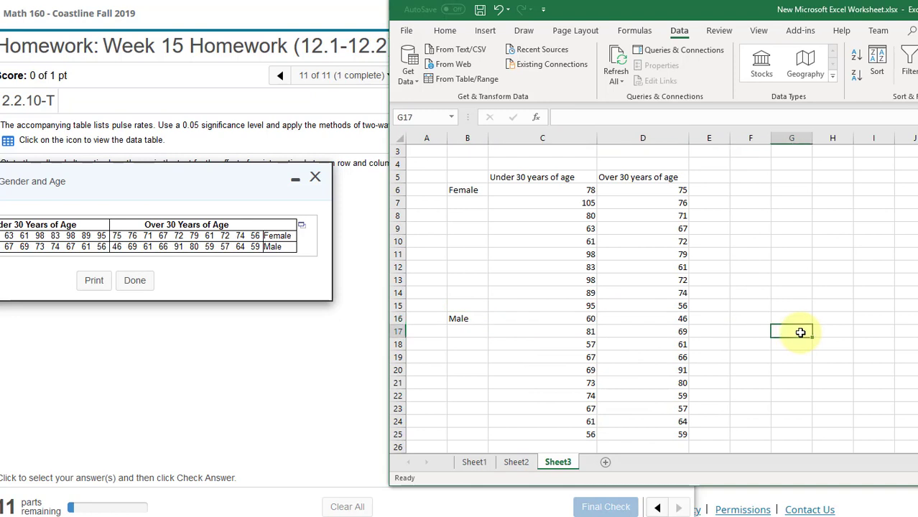
pyautogui.click(314, 178)
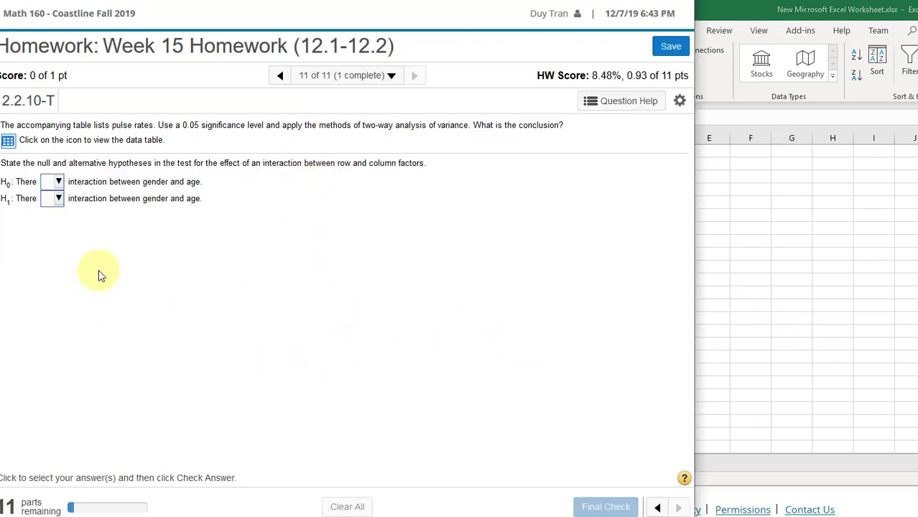
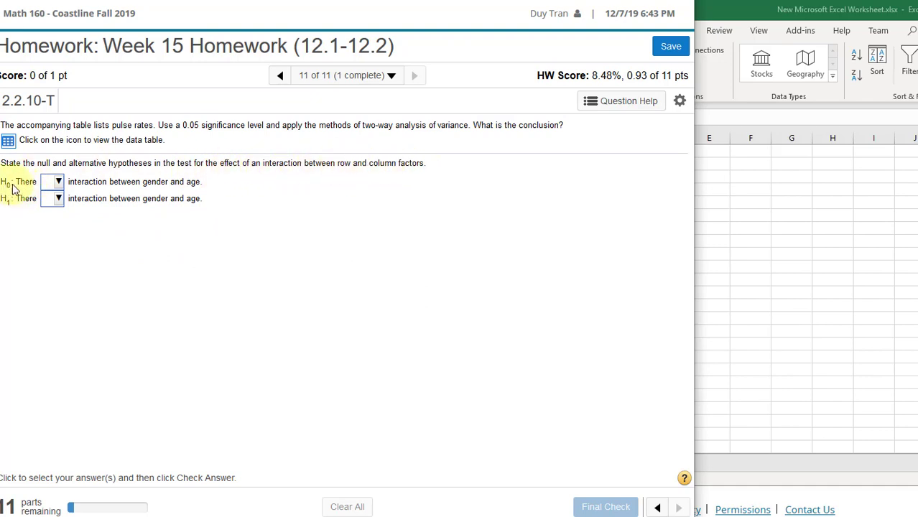
# - Answer that H0 is no interaction and H1 is an interaction between gender and age, and submit the part for checking
pyautogui.click(61, 185)
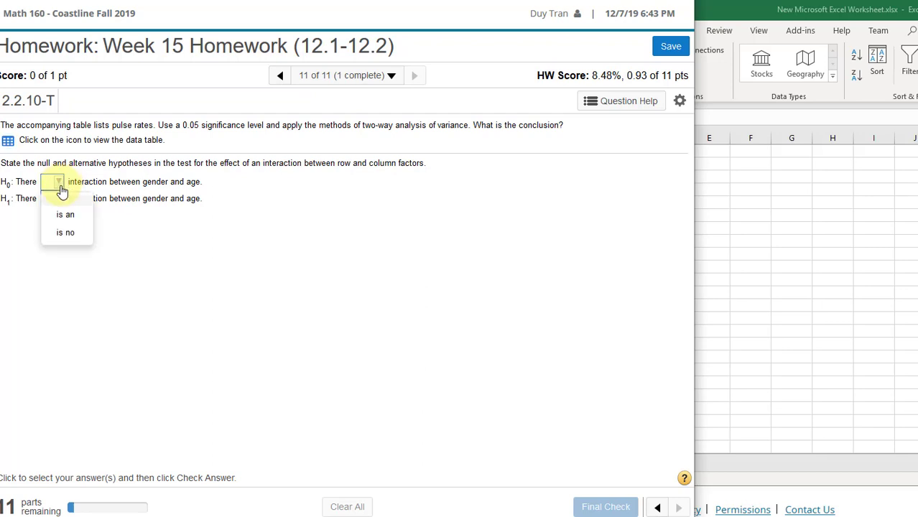
pyautogui.click(73, 230)
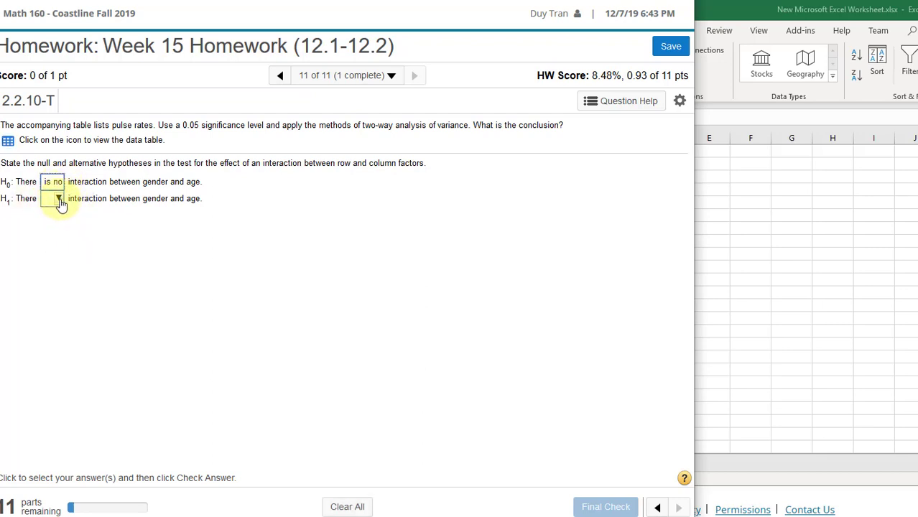
pyautogui.click(59, 202)
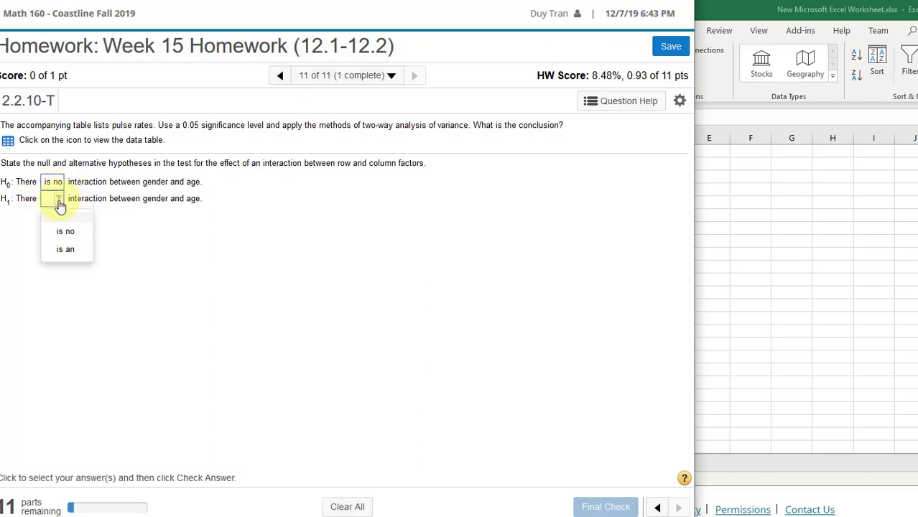
pyautogui.click(66, 249)
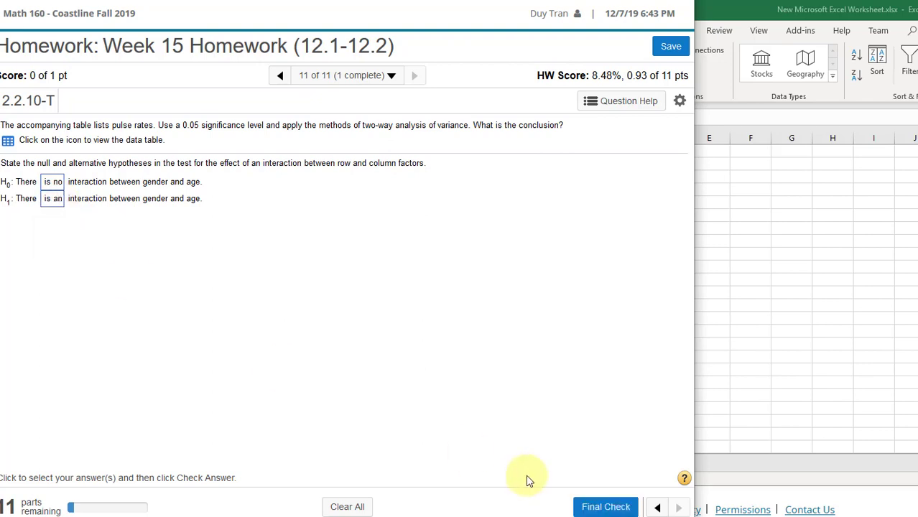
pyautogui.click(606, 507)
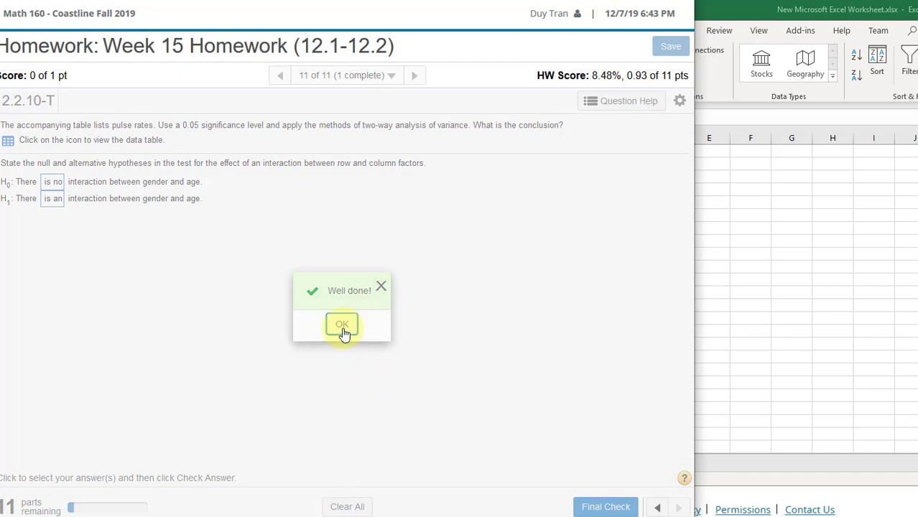
pyautogui.click(341, 327)
# - Switch to Excel and set up Anova: Two-Factor With Replication with input range B5:D25 and 10 rows per sample
pyautogui.click(710, 345)
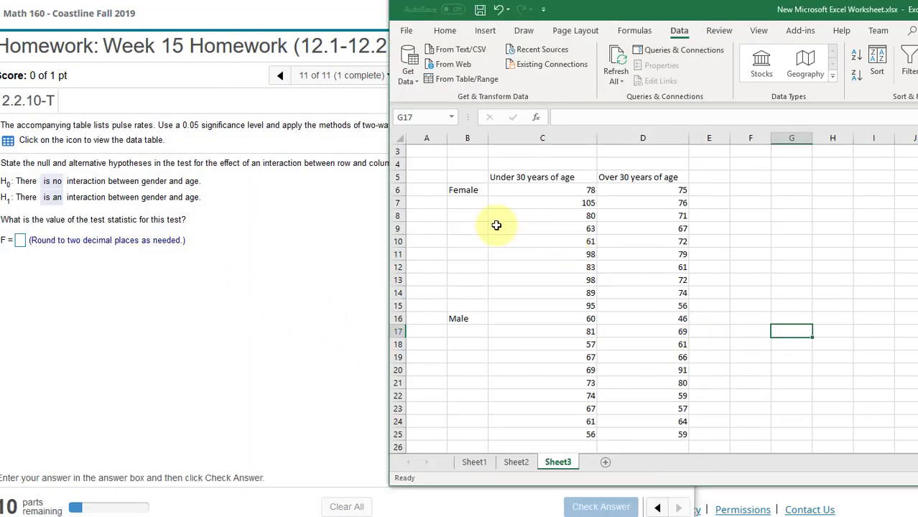
pyautogui.moveTo(909, 8); pyautogui.dragTo(567, 10)
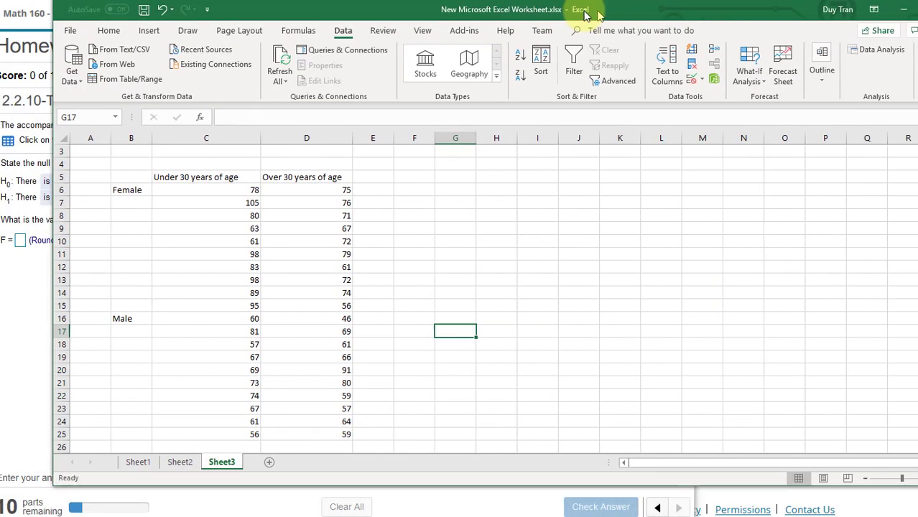
pyautogui.click(857, 52)
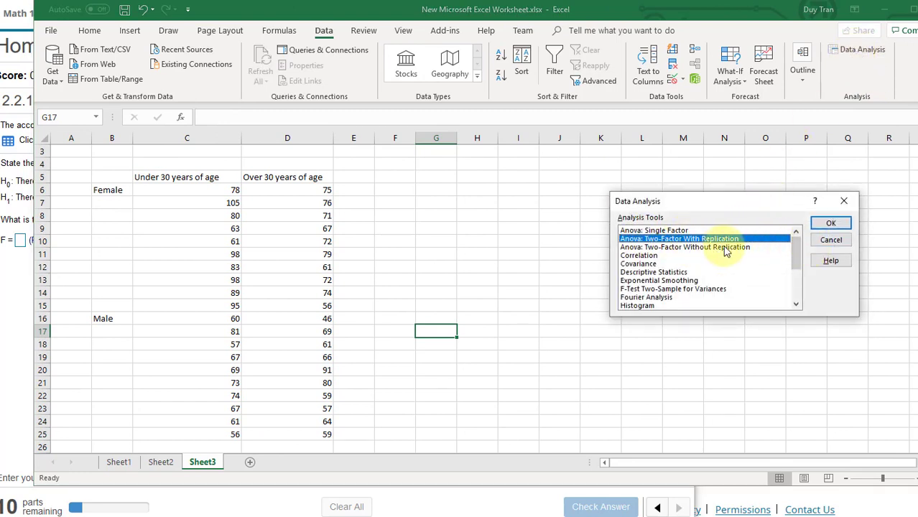
pyautogui.click(827, 223)
pyautogui.click(653, 217)
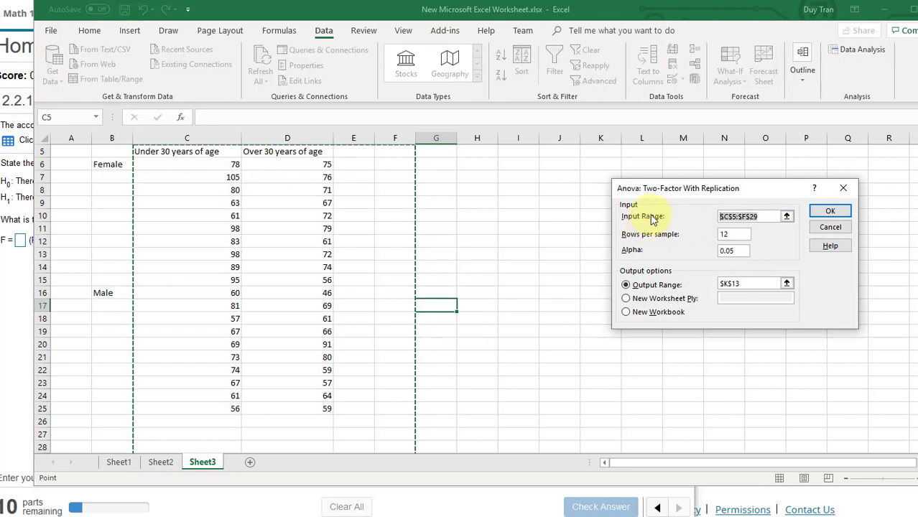
pyautogui.press('Delete')
pyautogui.moveTo(112, 153); pyautogui.dragTo(285, 408)
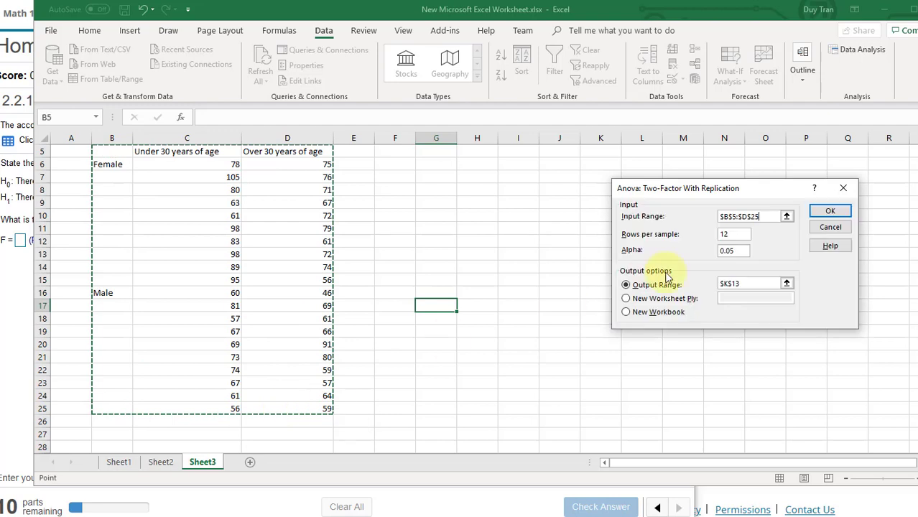
pyautogui.click(725, 234)
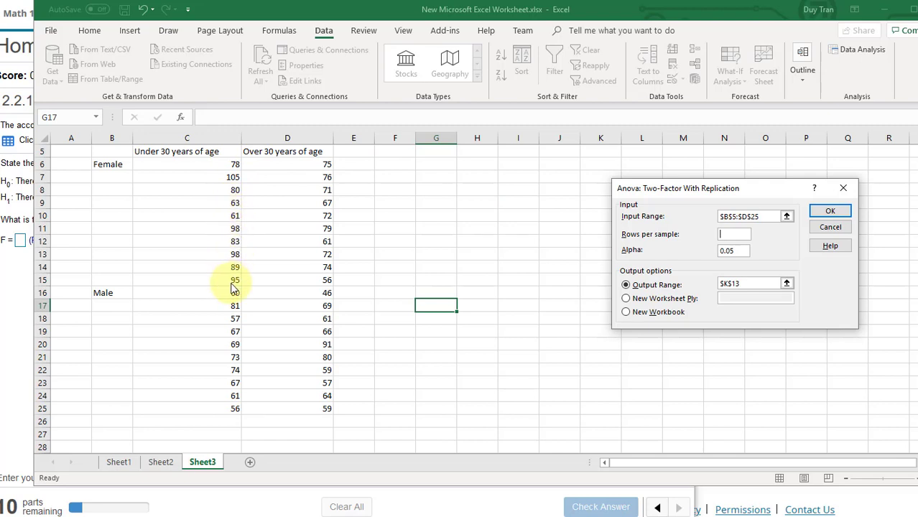
pyautogui.write('10')
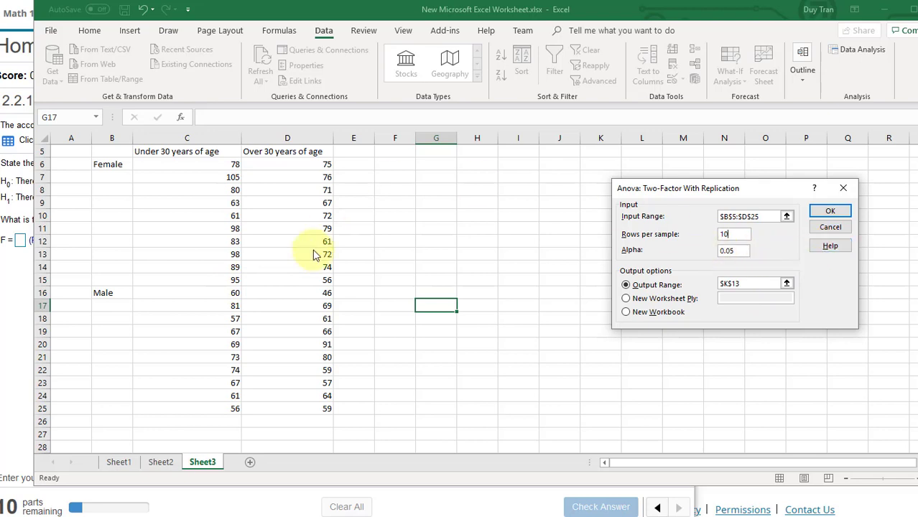
# - Check the significance level in the homework question, move its window aside, and return to the ANOVA settings in Excel
pyautogui.click(14, 263)
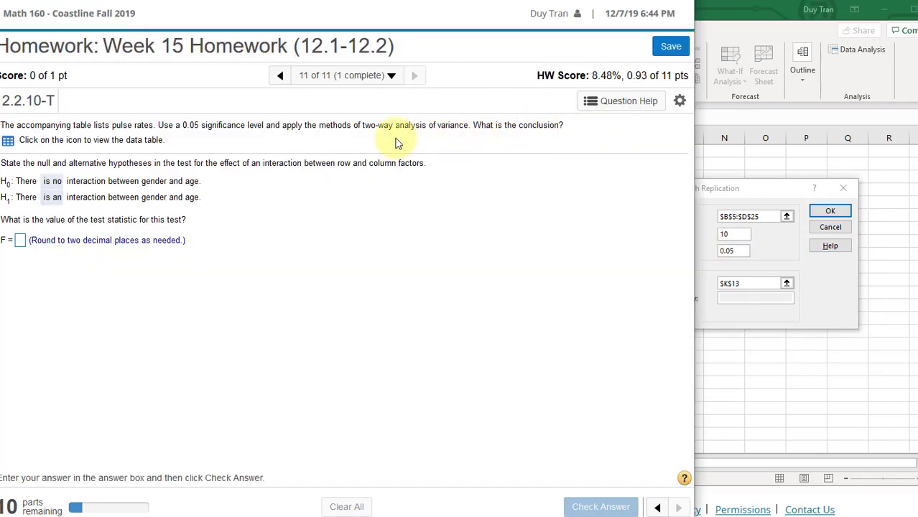
pyautogui.click(825, 305)
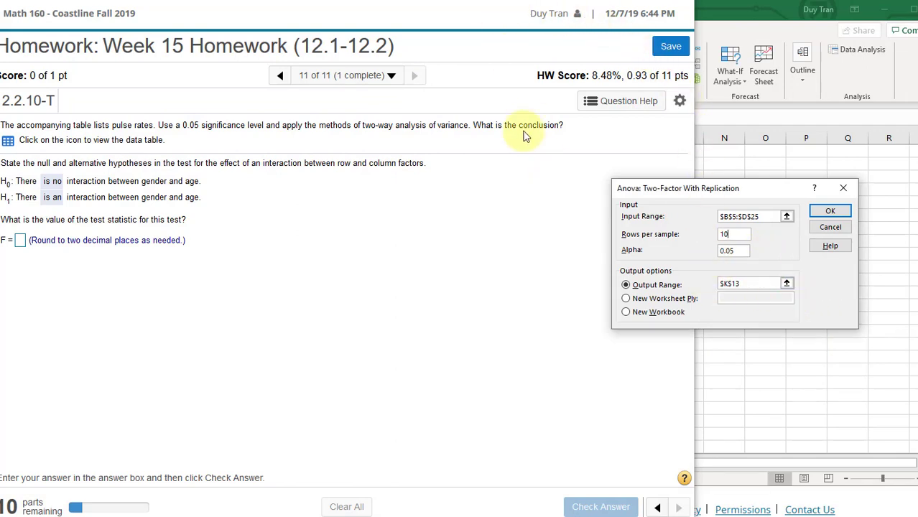
pyautogui.moveTo(525, 8); pyautogui.dragTo(316, 9)
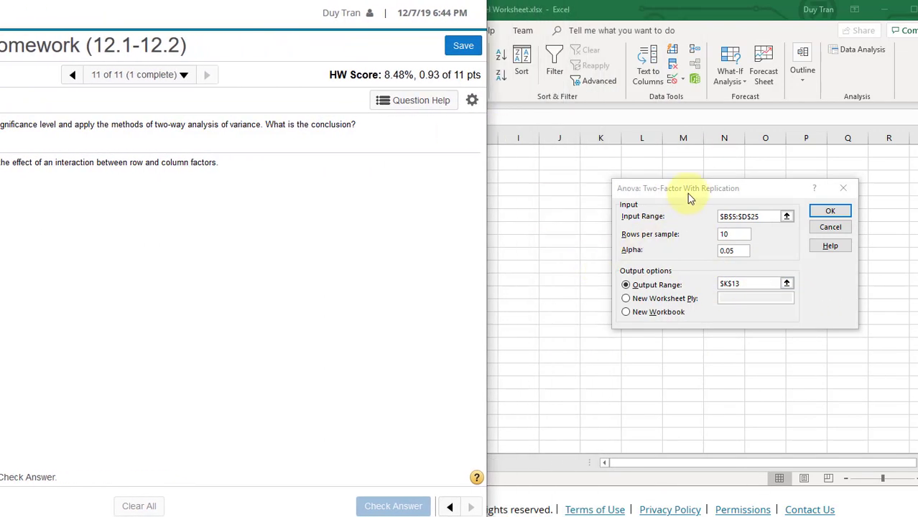
pyautogui.click(606, 7)
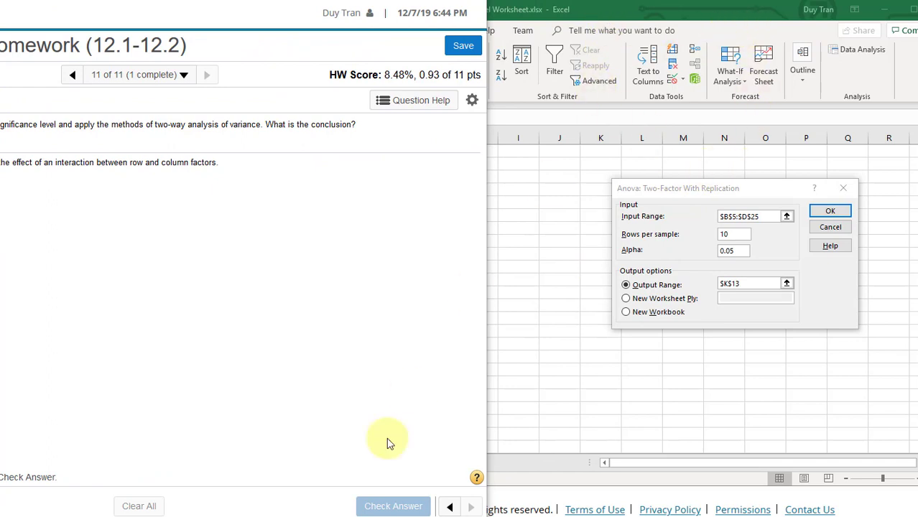
pyautogui.click(314, 516)
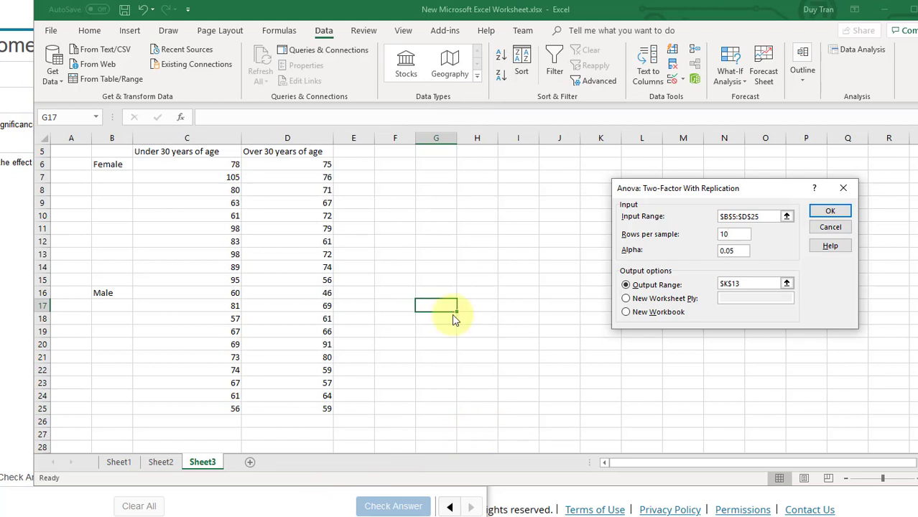
# - Set the ANOVA output range to start at cell G8 and run the analysis
pyautogui.click(750, 284)
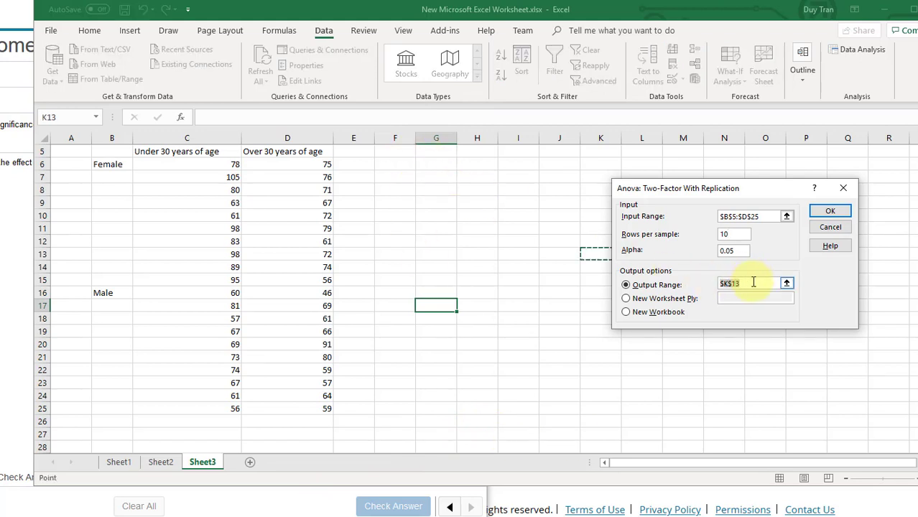
pyautogui.click(446, 192)
pyautogui.click(830, 210)
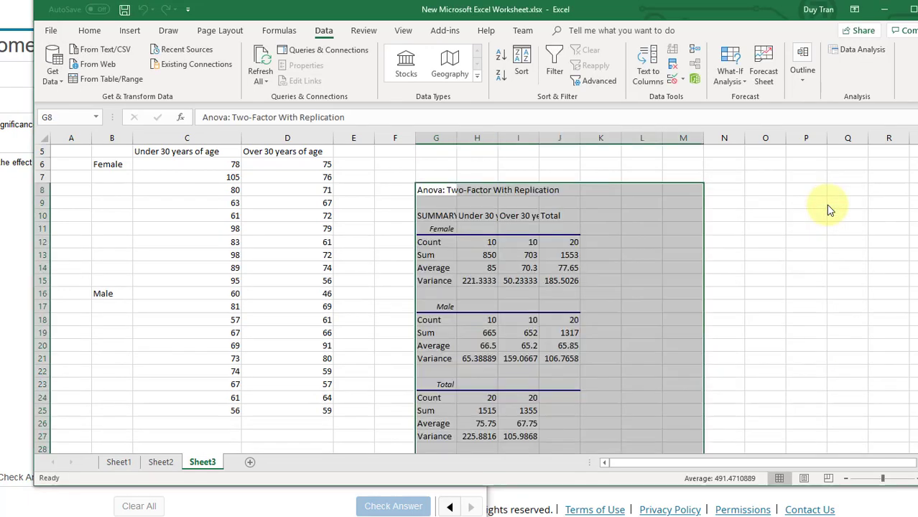
# - Bring the ANOVA table into view and widen column G to fit its source-of-variation labels
pyautogui.click(749, 297)
pyautogui.scroll(-2, 662, 315)
pyautogui.scroll(-4, 661, 316)
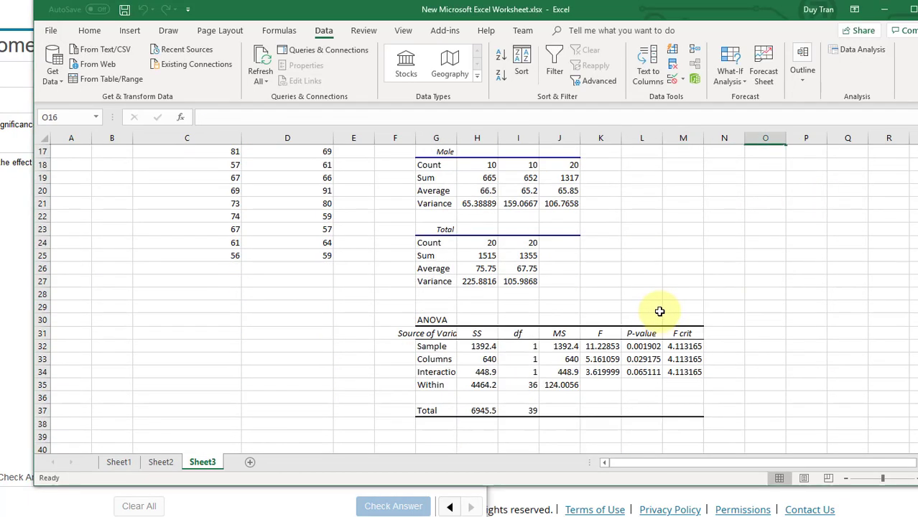
pyautogui.moveTo(257, 9); pyautogui.dragTo(316, 12)
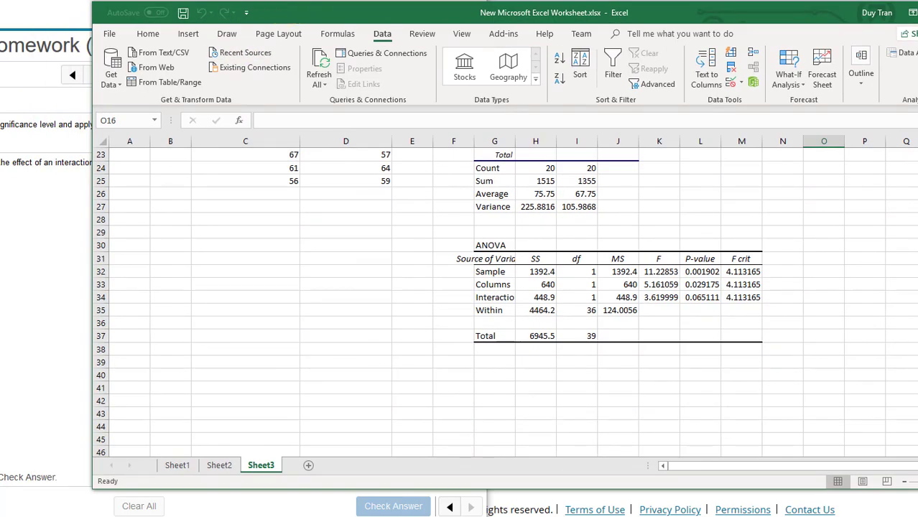
pyautogui.click(518, 258)
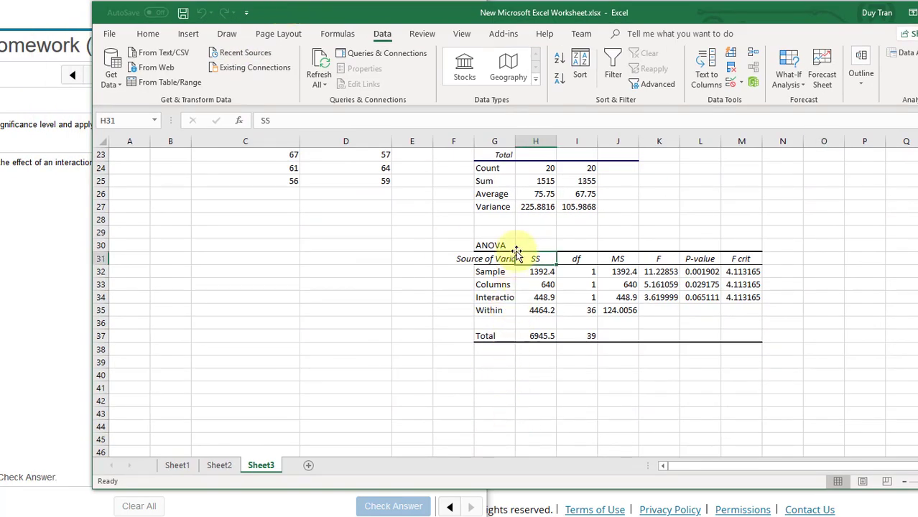
pyautogui.doubleClick(515, 142)
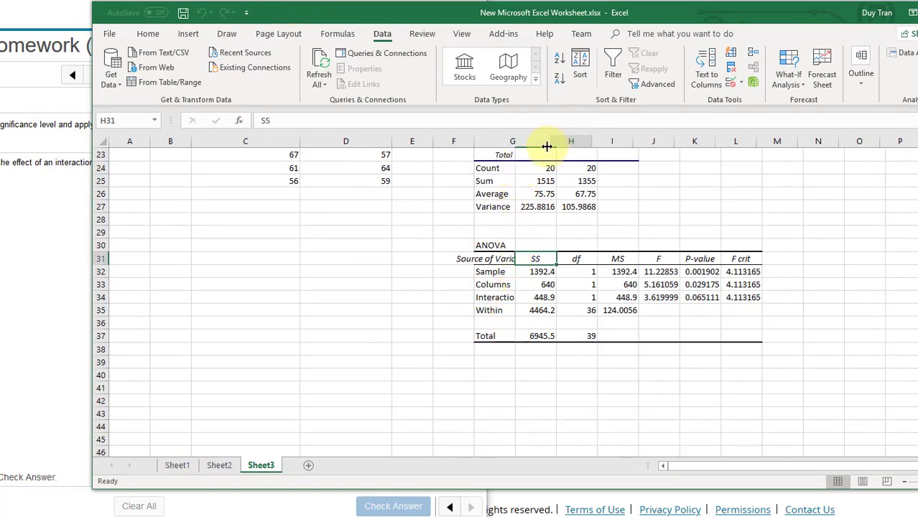
# - Look up the interaction's F value in the ANOVA table and submit 3.62 as the test statistic in the homework window
pyautogui.click(499, 298)
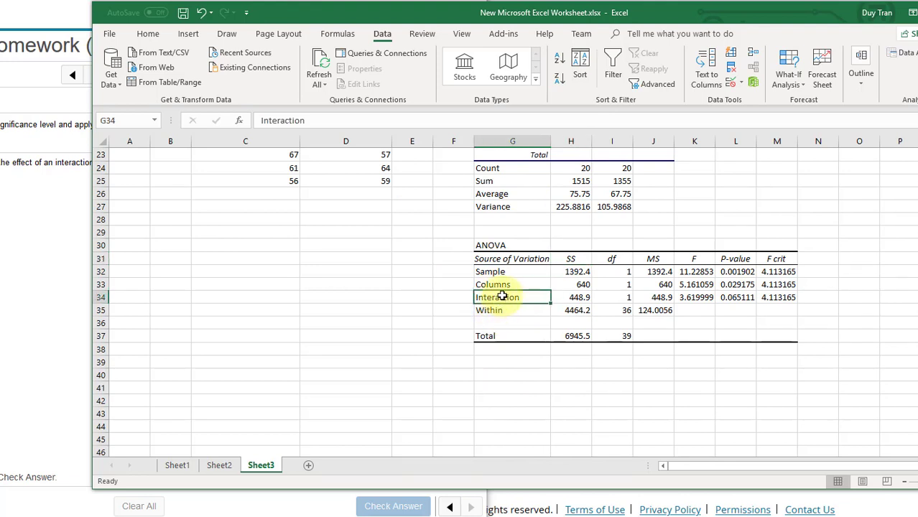
pyautogui.click(691, 297)
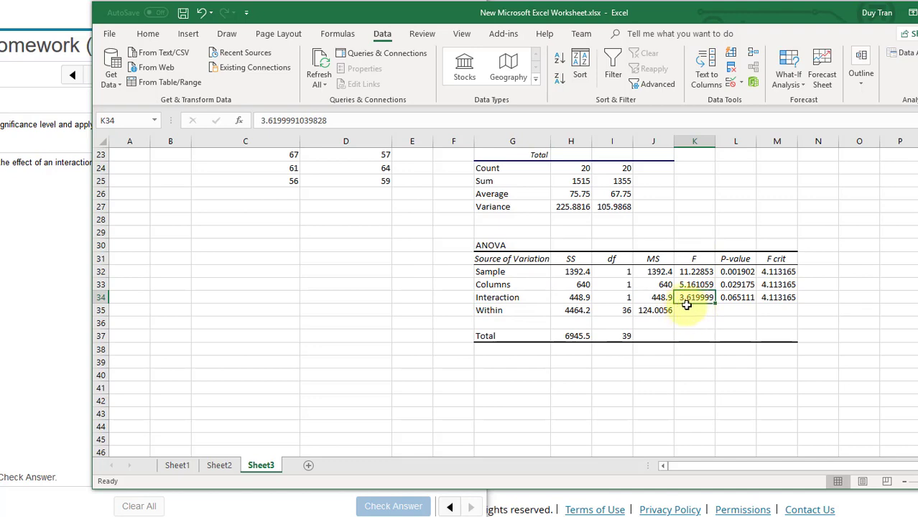
pyautogui.moveTo(37, 1); pyautogui.dragTo(363, 1)
pyautogui.click(135, 266)
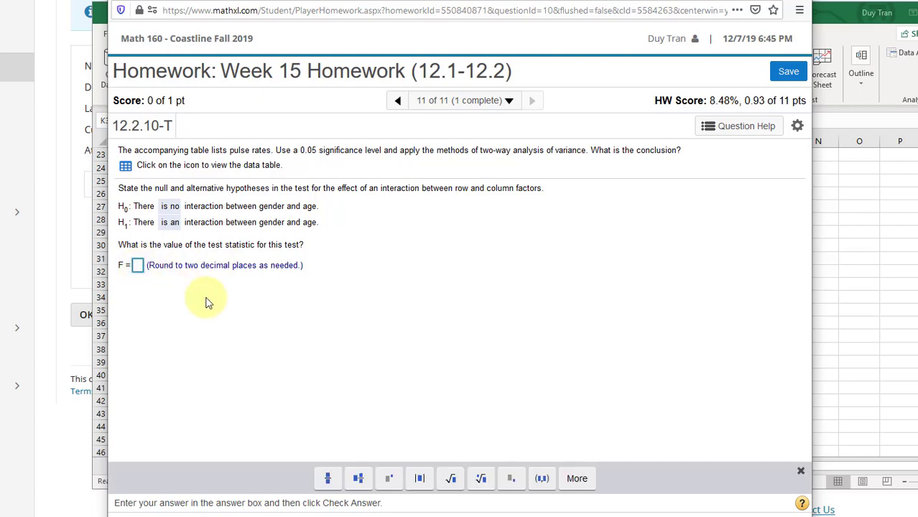
pyautogui.write('3.62')
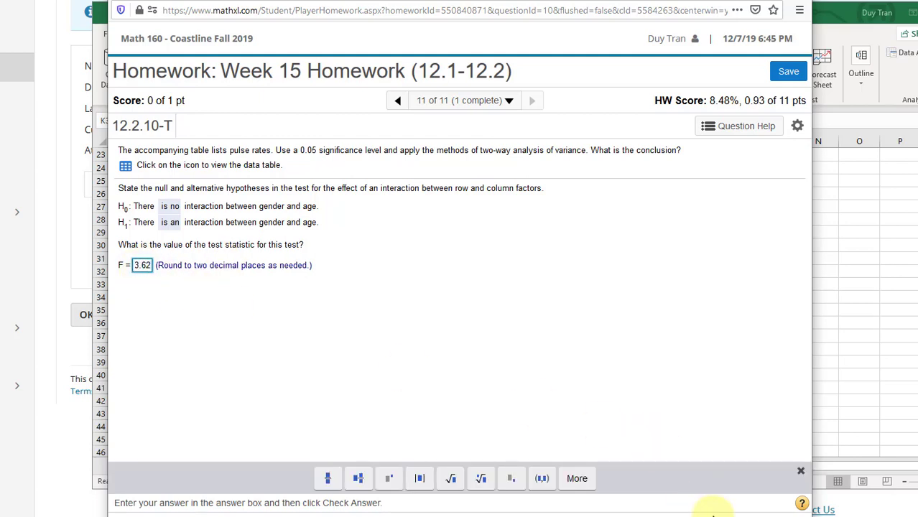
pyautogui.click(718, 512)
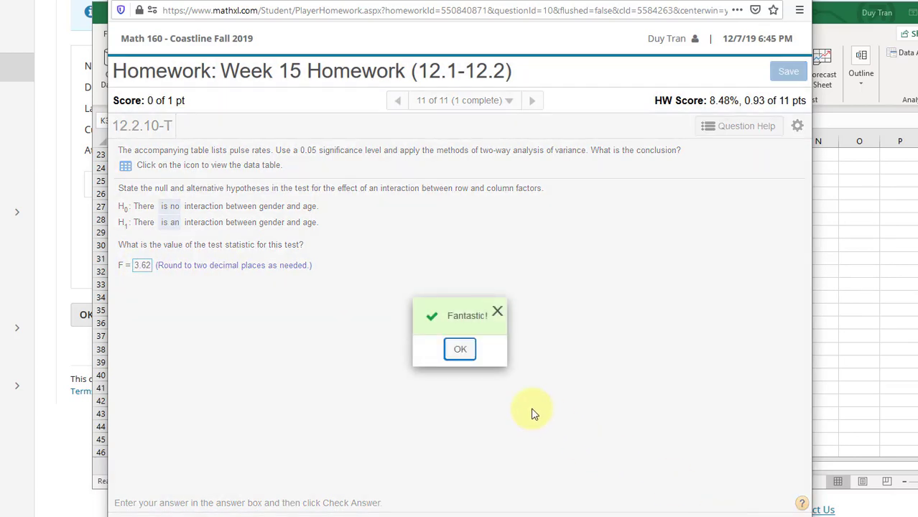
pyautogui.click(457, 348)
# - Look up the interaction's P-value in the Excel ANOVA table and submit 0.065 as the P-value in the homework
pyautogui.hotkey('alt', 'Tab')
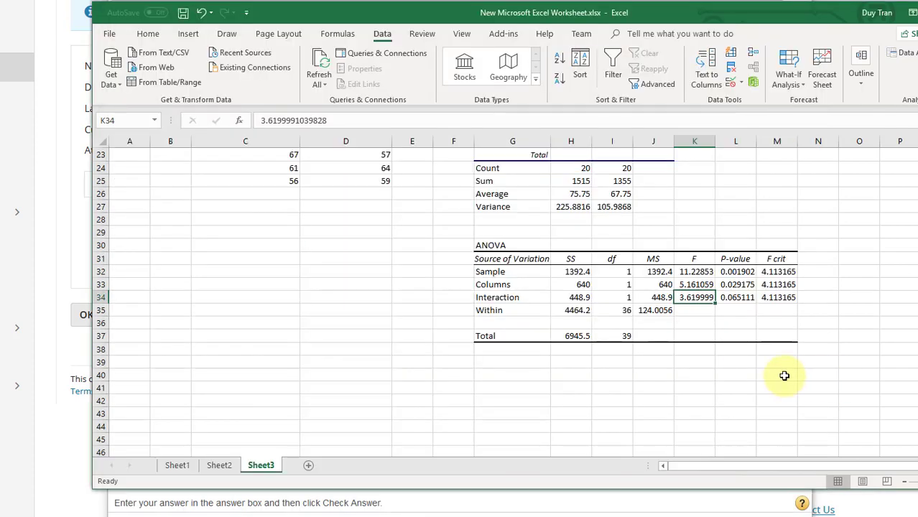
pyautogui.click(737, 299)
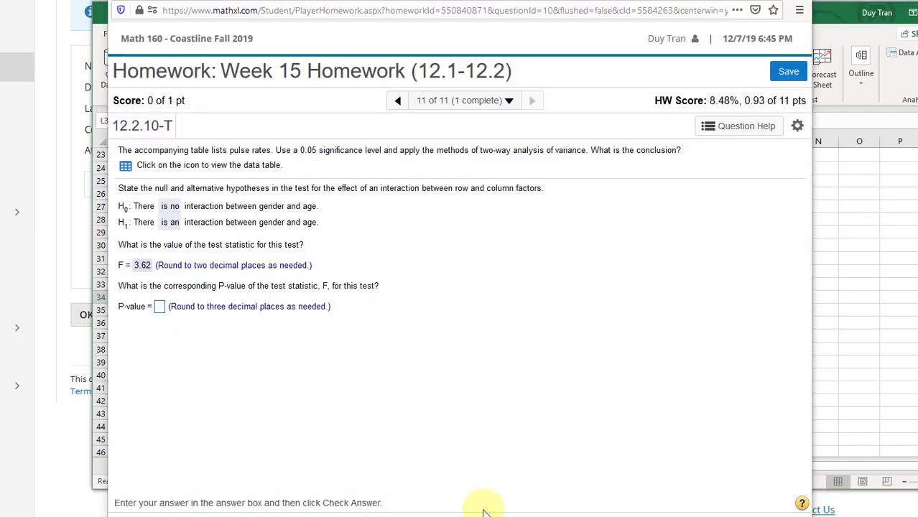
pyautogui.click(481, 502)
pyautogui.click(158, 309)
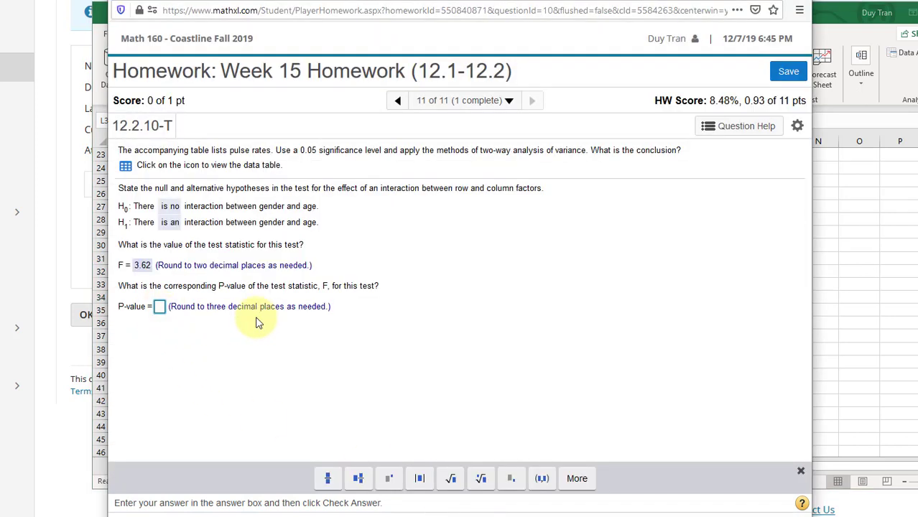
pyautogui.write('0.065')
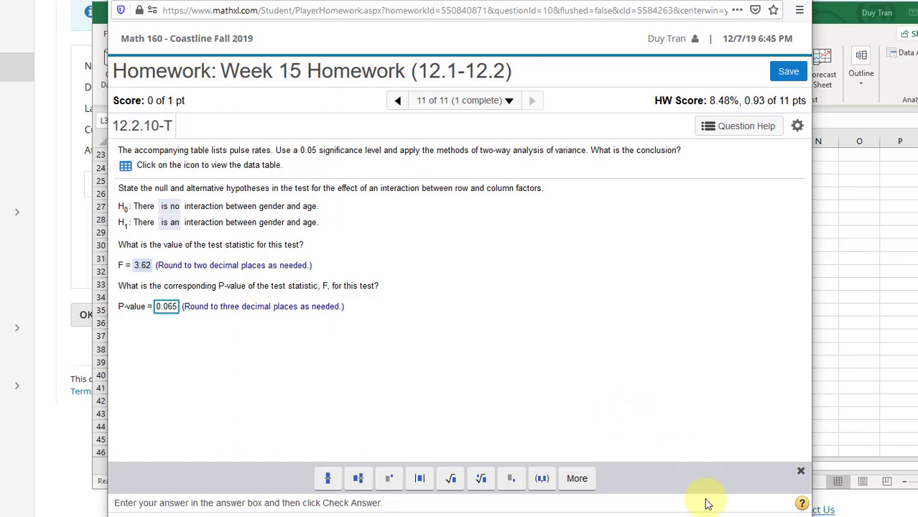
pyautogui.click(711, 512)
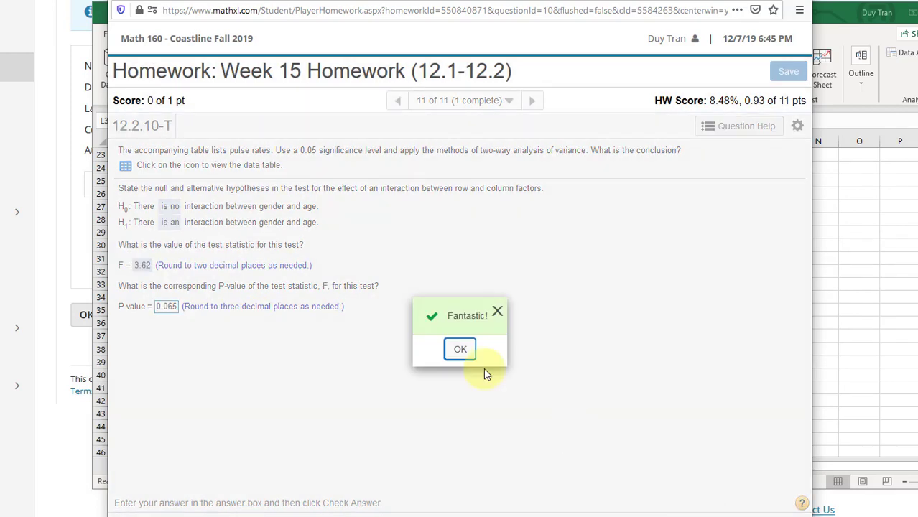
pyautogui.click(458, 349)
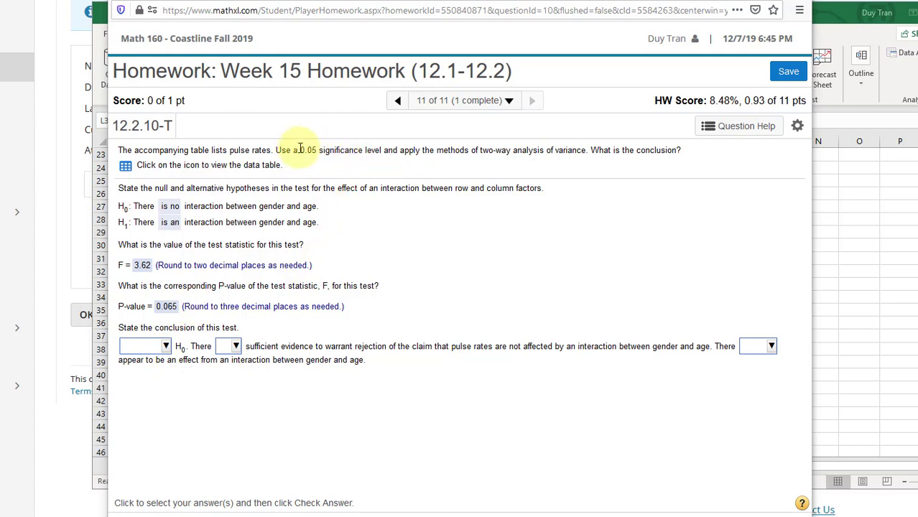
# - State the interaction conclusion as "Fail to reject" H0, "is not" sufficient evidence and "does not" appear to be an effect, and submit it
pyautogui.click(165, 348)
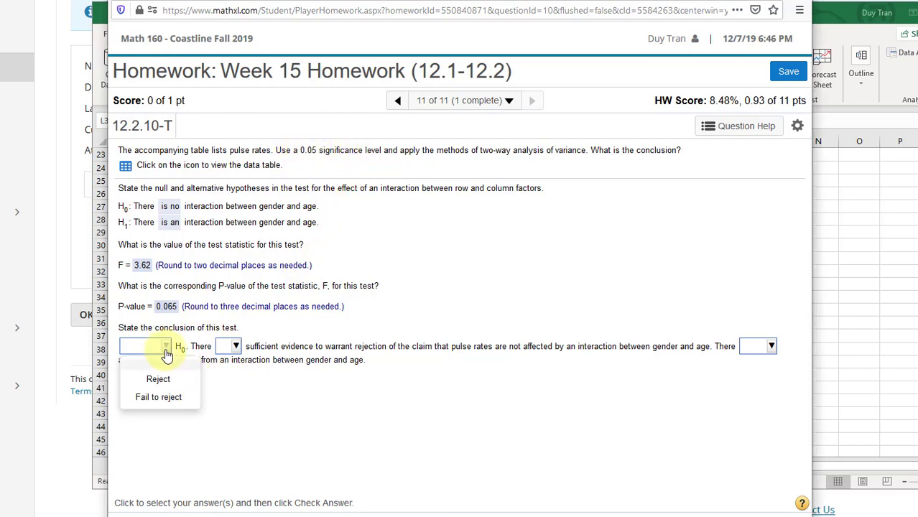
pyautogui.click(176, 399)
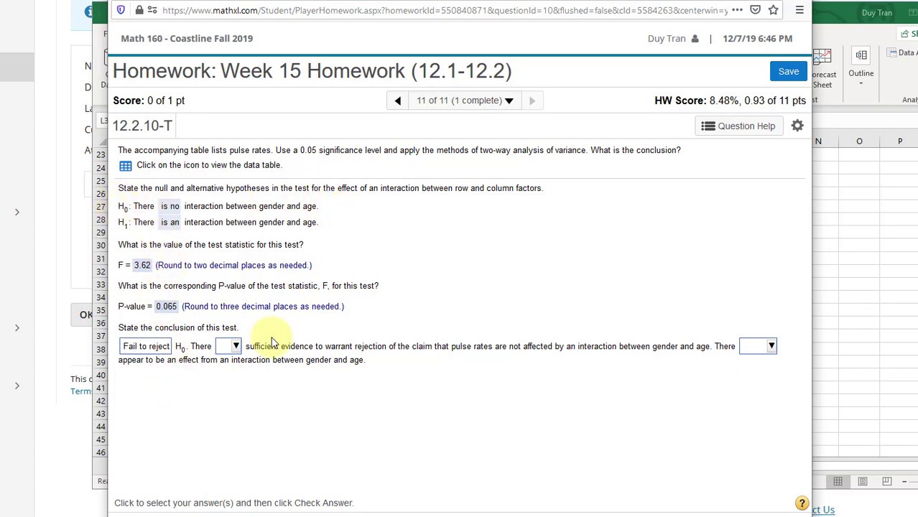
pyautogui.click(235, 346)
pyautogui.click(242, 378)
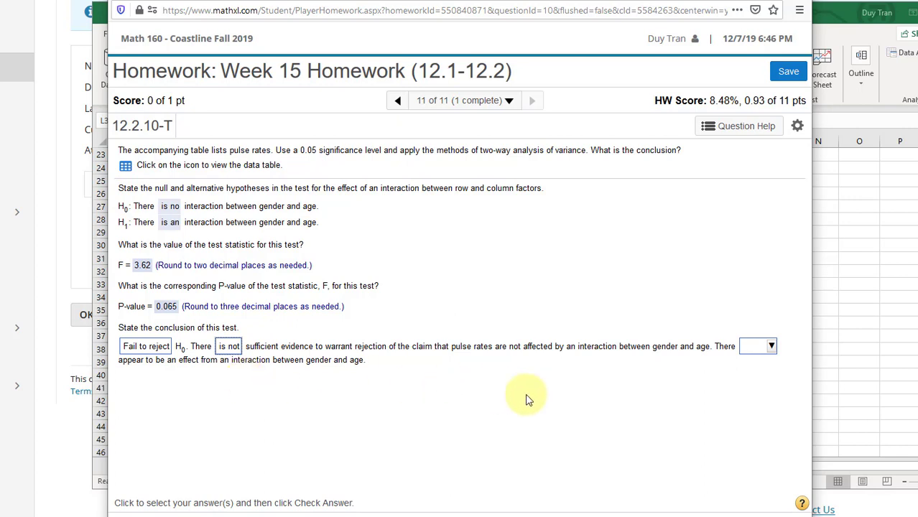
pyautogui.click(747, 352)
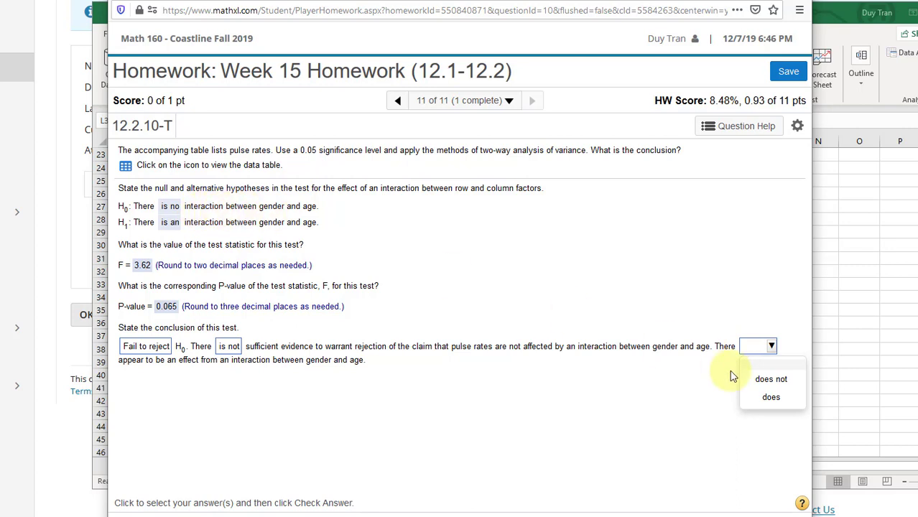
pyautogui.click(774, 381)
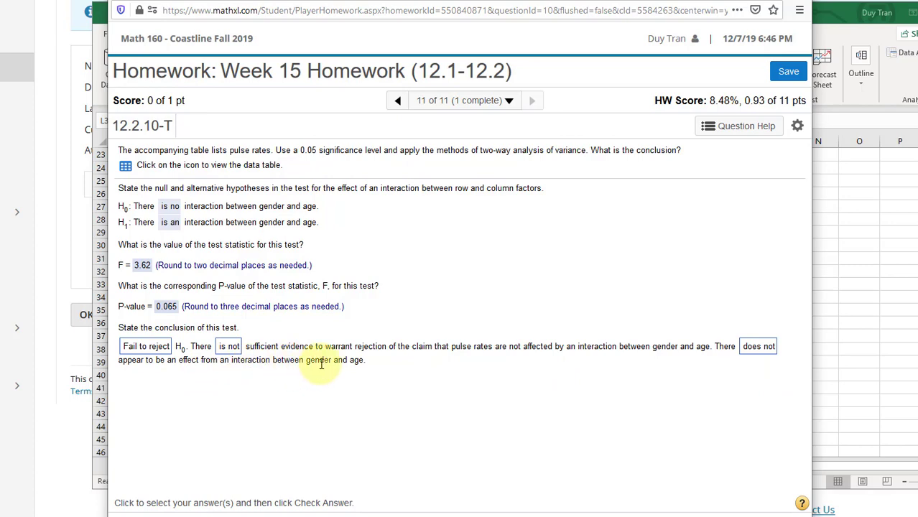
pyautogui.click(726, 513)
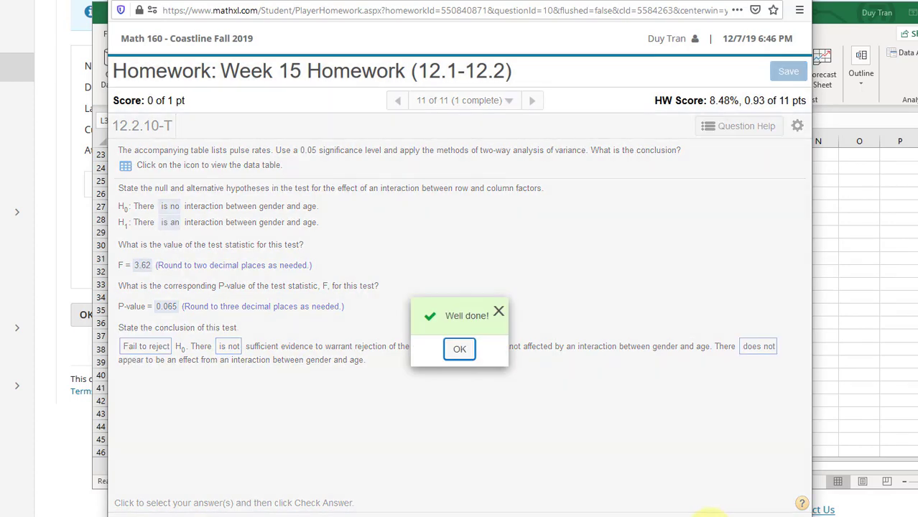
pyautogui.click(460, 350)
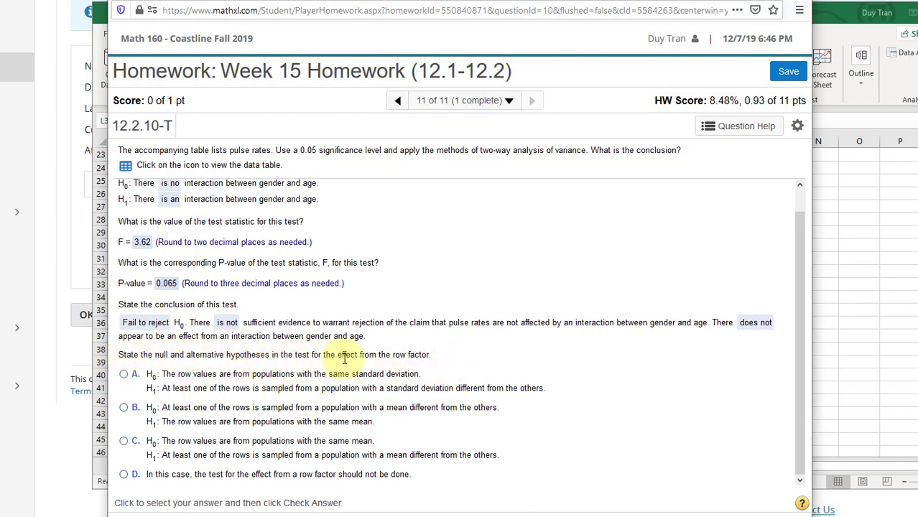
# - Check the row factor in the Excel data, then submit option C, with H0 being the same mean, as the row-factor hypotheses
pyautogui.moveTo(356, 0); pyautogui.dragTo(279, 0)
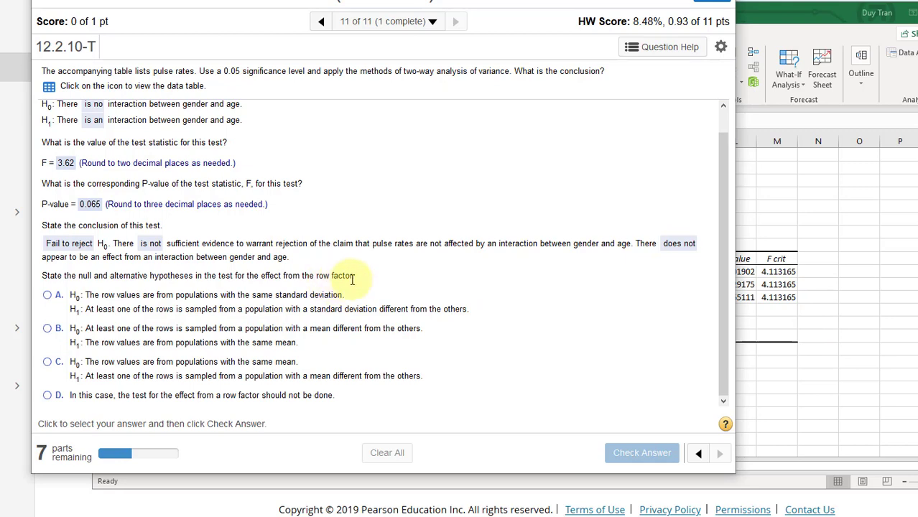
pyautogui.click(799, 391)
pyautogui.scroll(7, 280, 295)
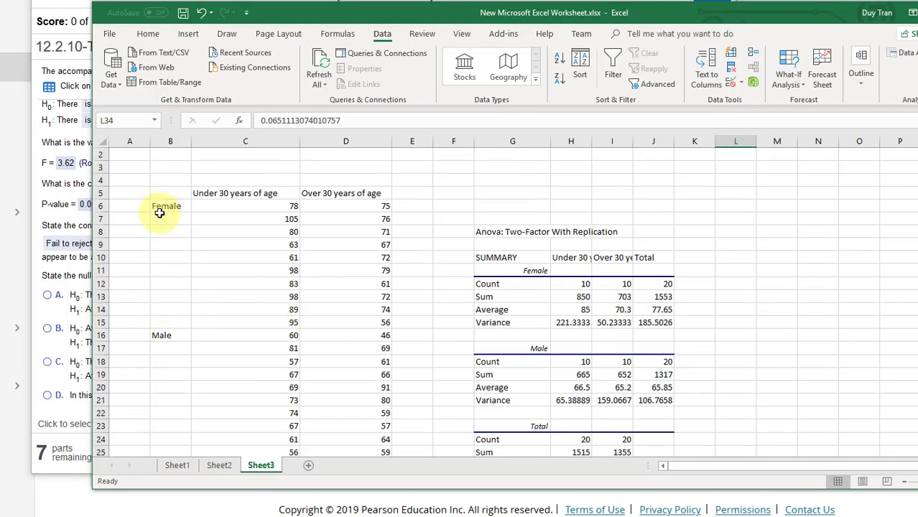
pyautogui.click(63, 274)
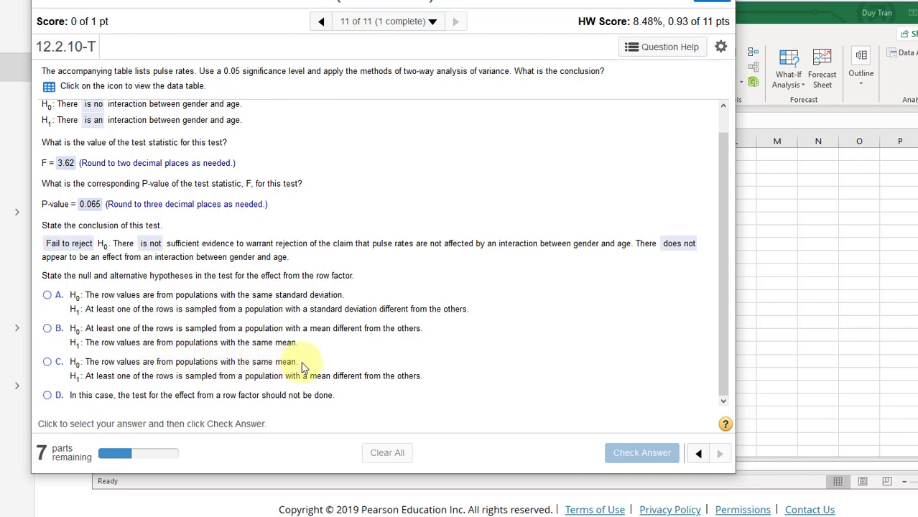
pyautogui.moveTo(302, 366); pyautogui.dragTo(48, 363)
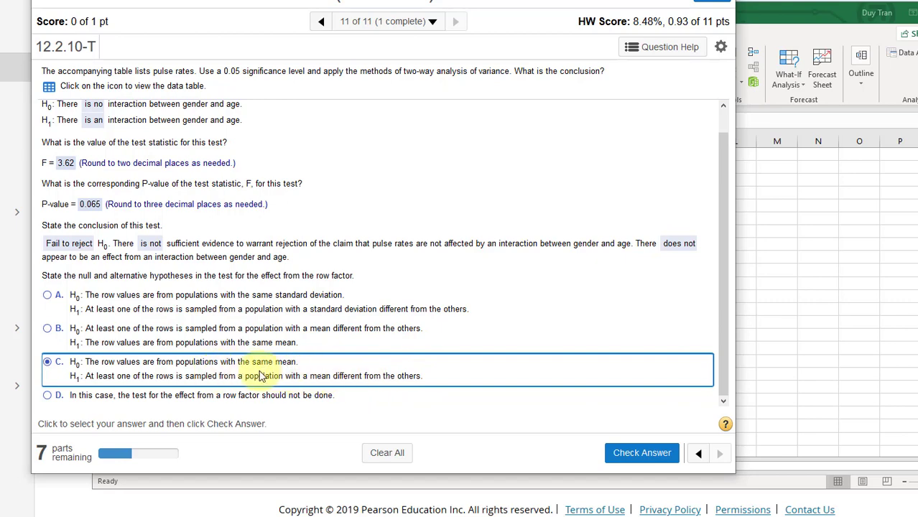
pyautogui.click(635, 453)
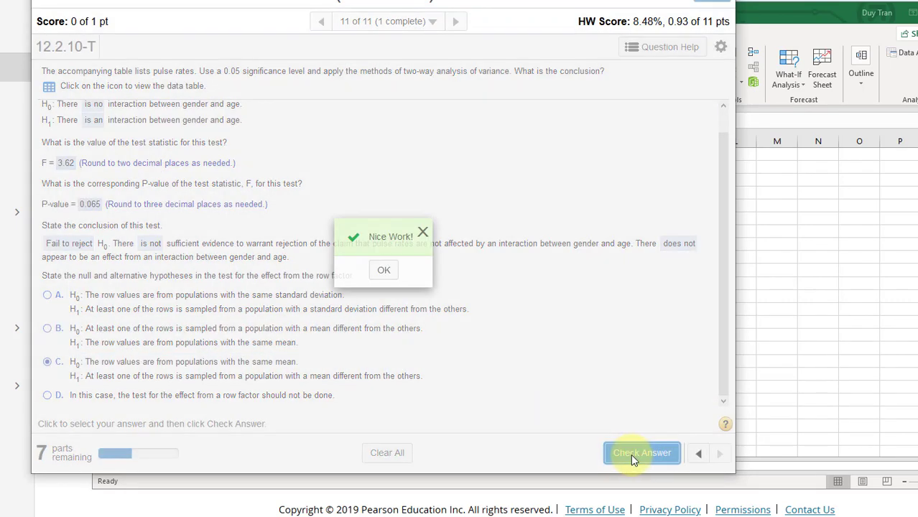
pyautogui.click(382, 270)
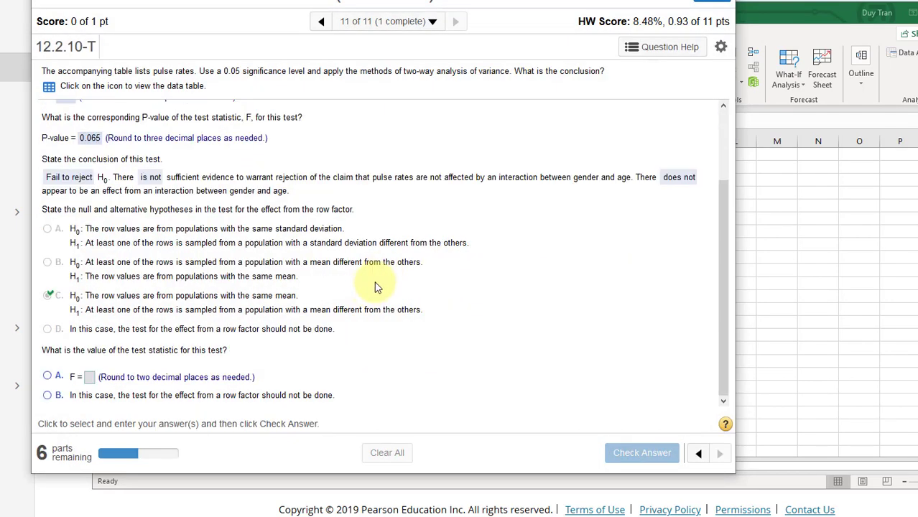
# - Look up the Sample row's F value in the Excel ANOVA table and submit option A with F = 11.23 for the row-factor test
pyautogui.click(48, 376)
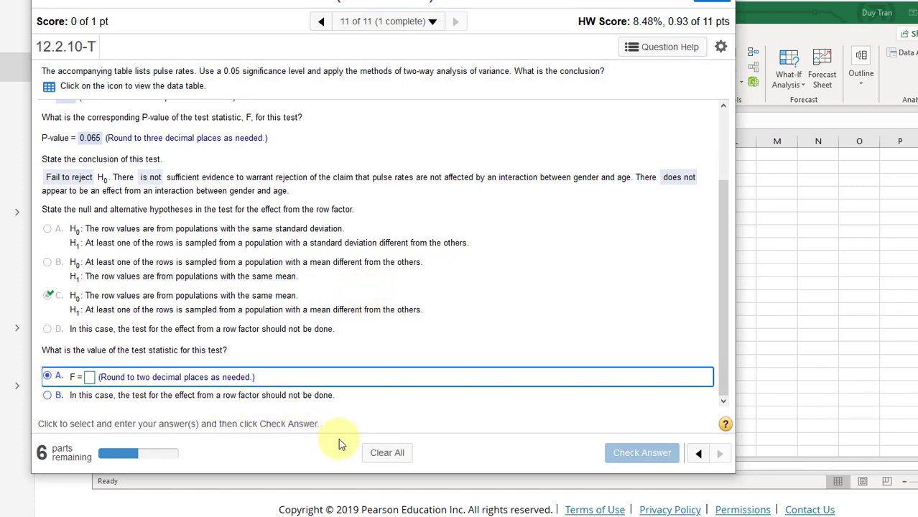
pyautogui.click(774, 388)
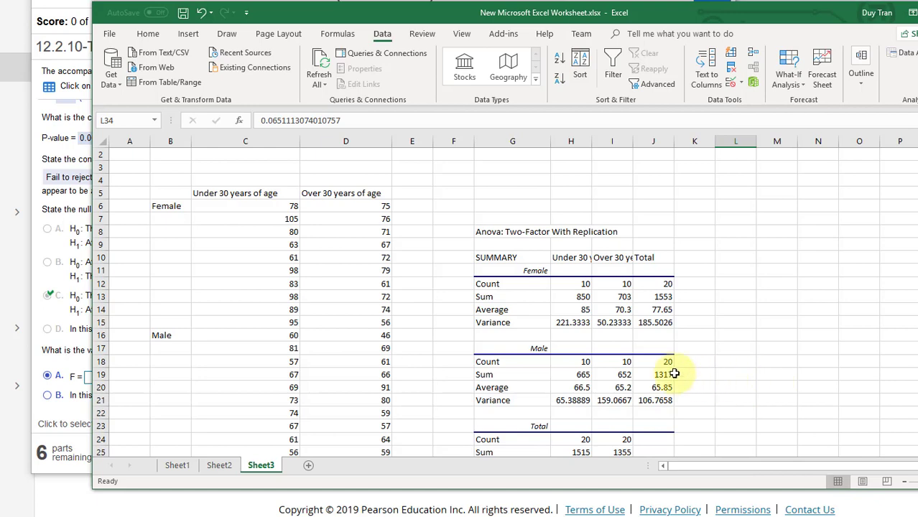
pyautogui.scroll(-4, 675, 374)
pyautogui.scroll(-2, 652, 388)
pyautogui.click(494, 309)
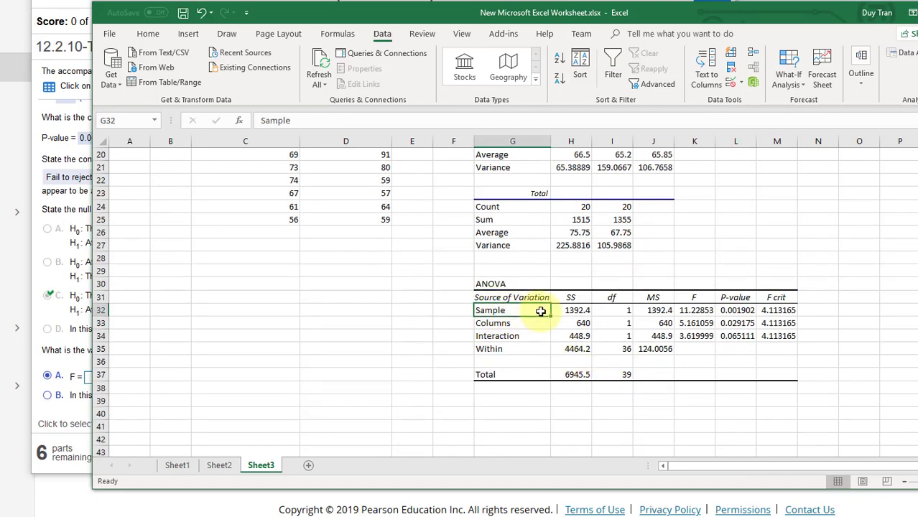
pyautogui.click(704, 310)
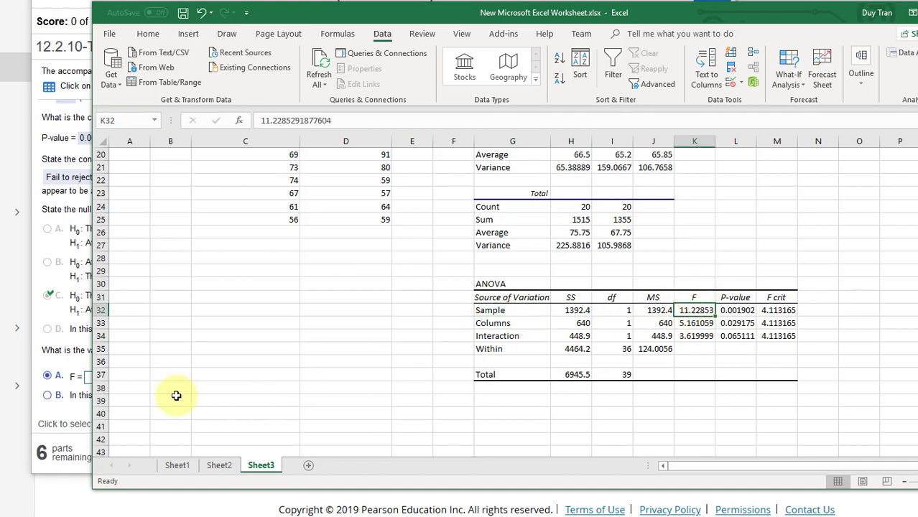
pyautogui.click(48, 417)
pyautogui.click(90, 377)
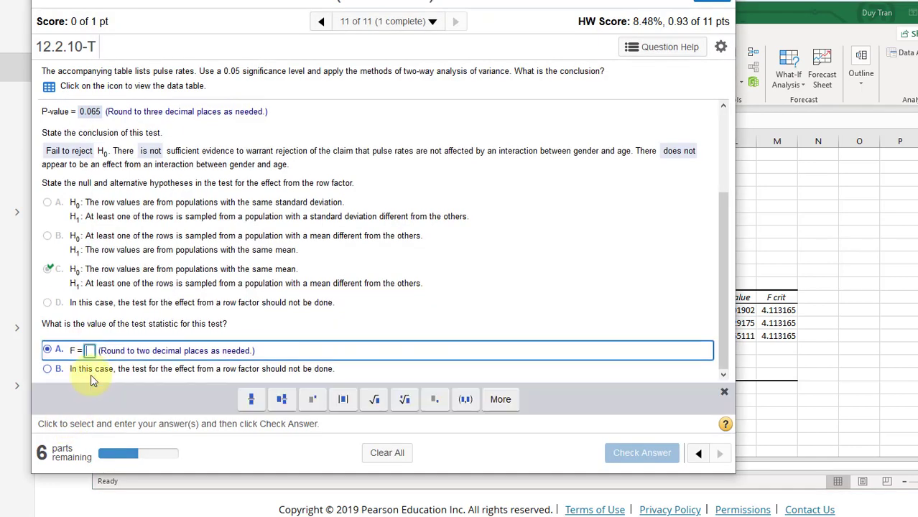
pyautogui.write('11.23')
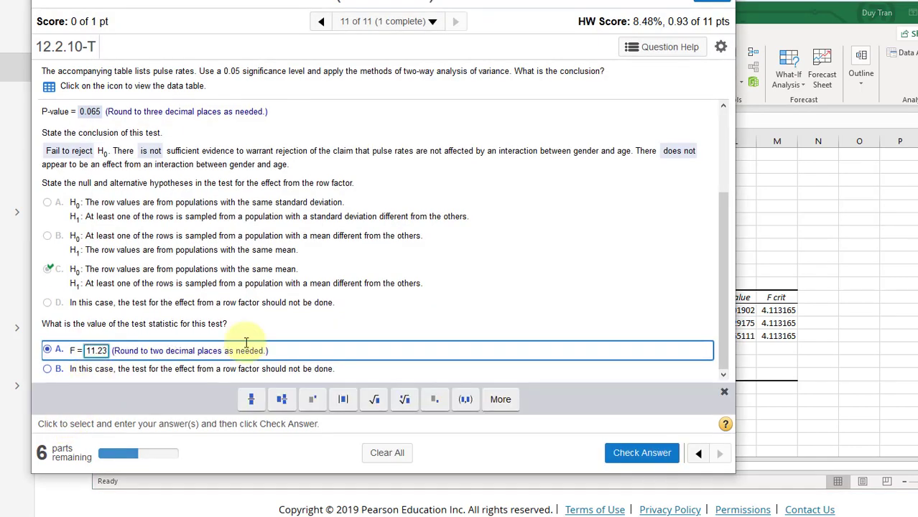
pyautogui.click(637, 453)
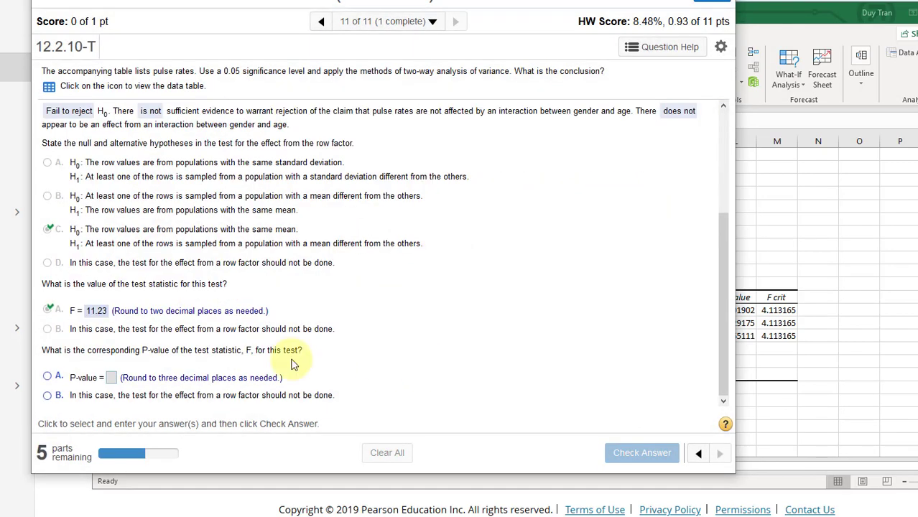
# - Look up the Sample row's P-value in the Excel ANOVA table and submit option A with P-value = 0.002 for the row-factor test
pyautogui.click(808, 382)
pyautogui.click(740, 314)
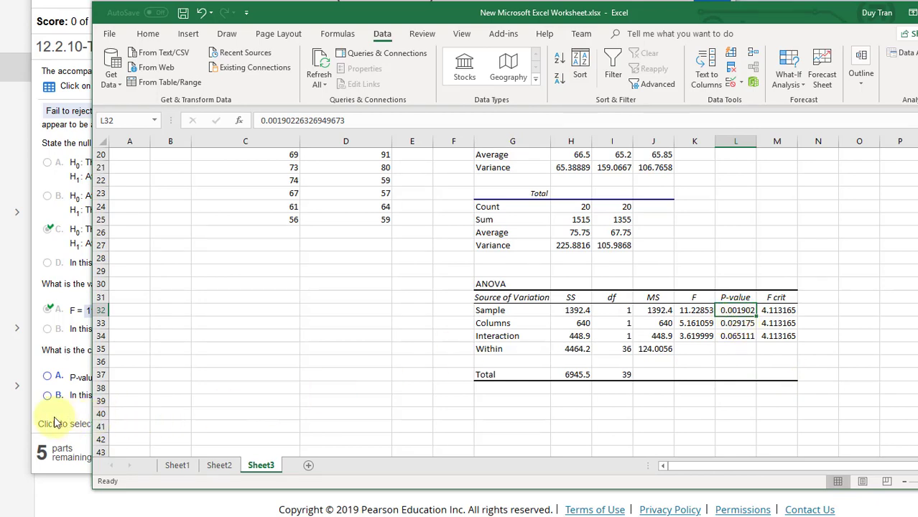
pyautogui.click(54, 377)
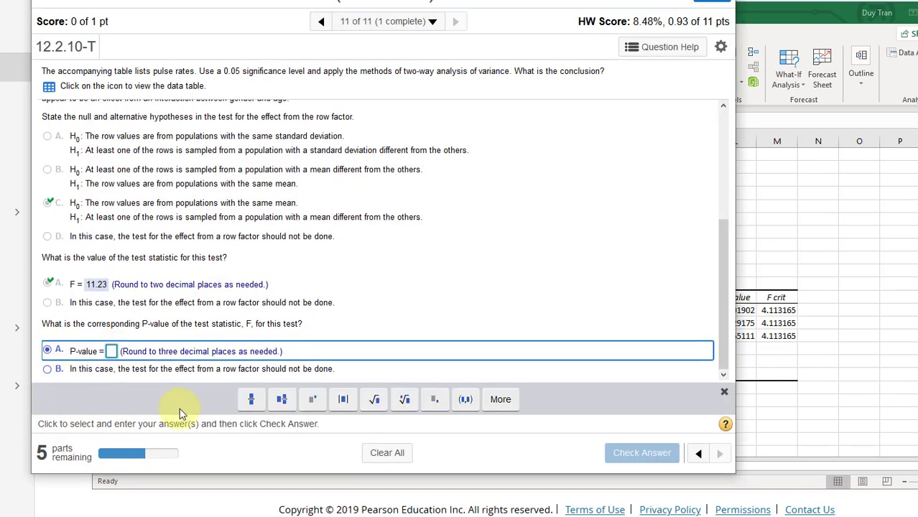
pyautogui.write('0.002')
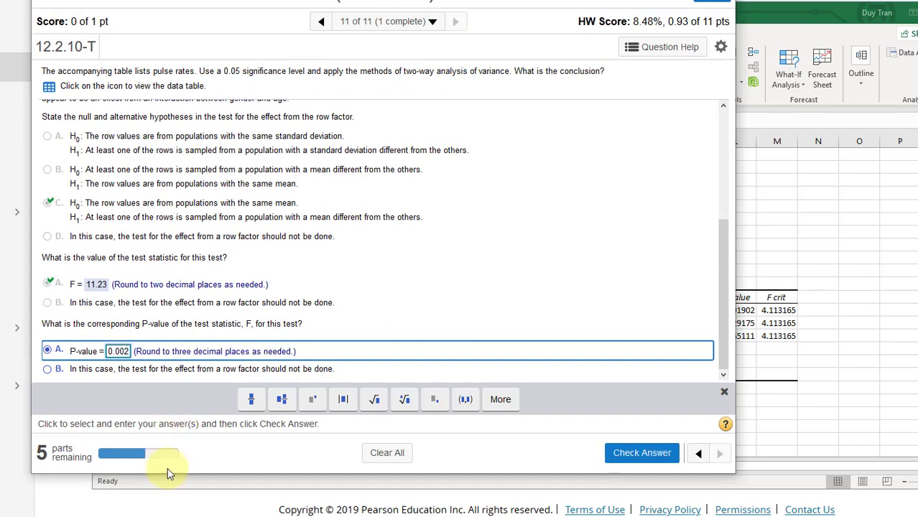
pyautogui.click(635, 453)
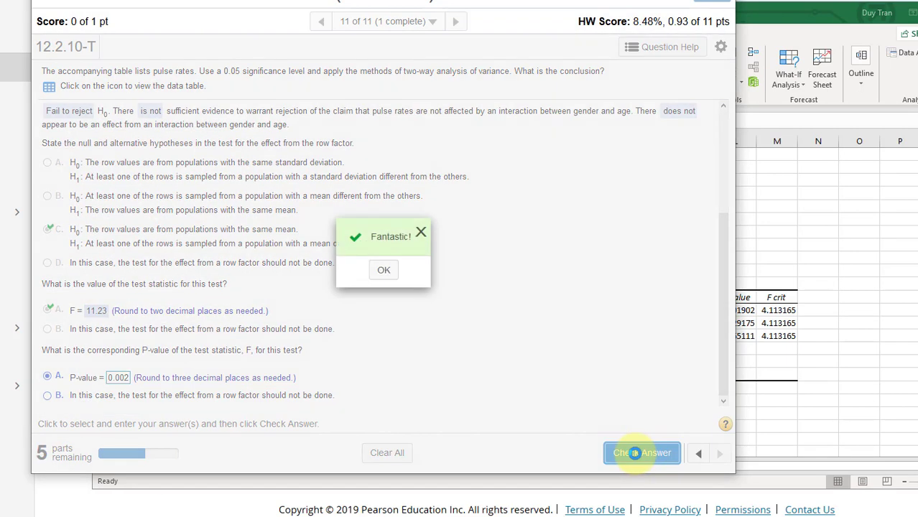
pyautogui.click(381, 269)
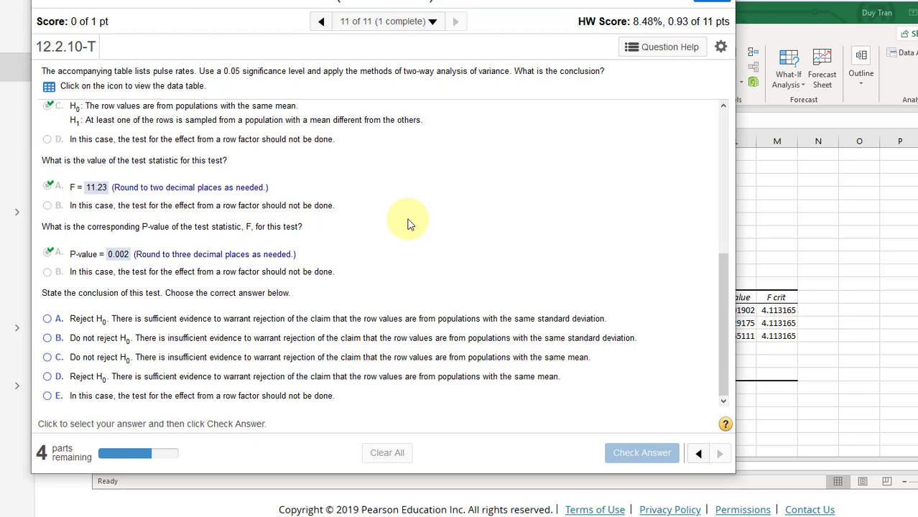
# - Submit option D as the row-factor conclusion, rejecting H0 that the row values are from populations with the same mean
pyautogui.click(73, 319)
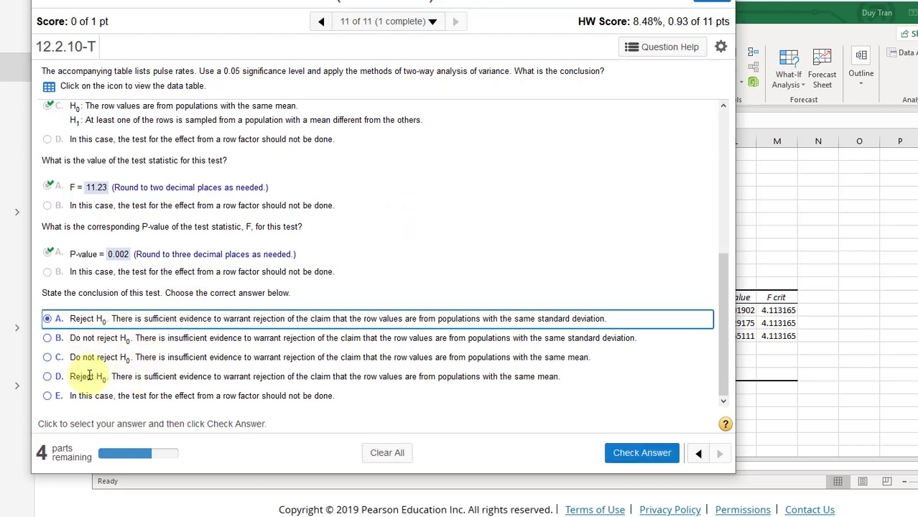
pyautogui.click(147, 377)
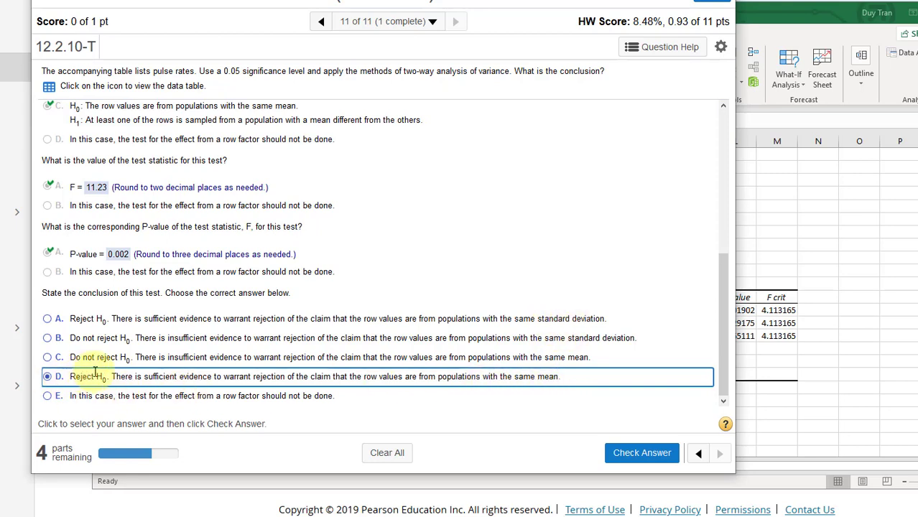
pyautogui.click(641, 452)
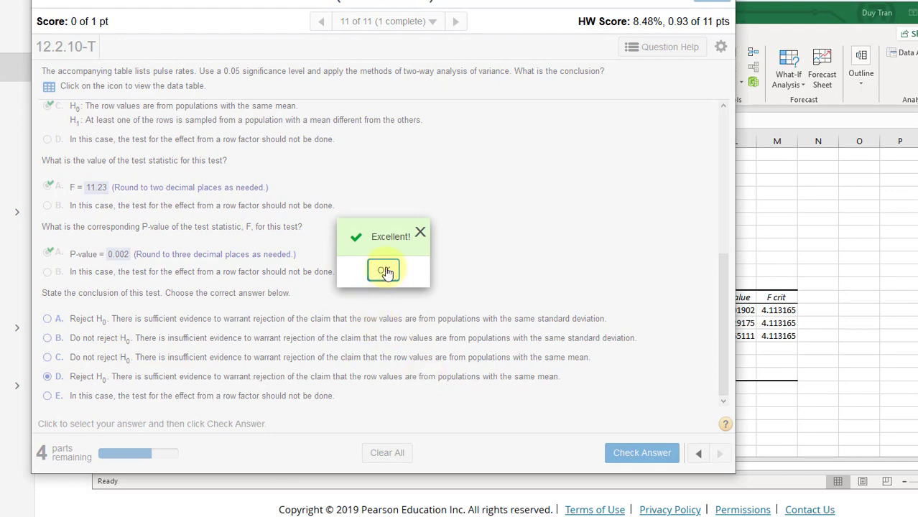
pyautogui.click(385, 271)
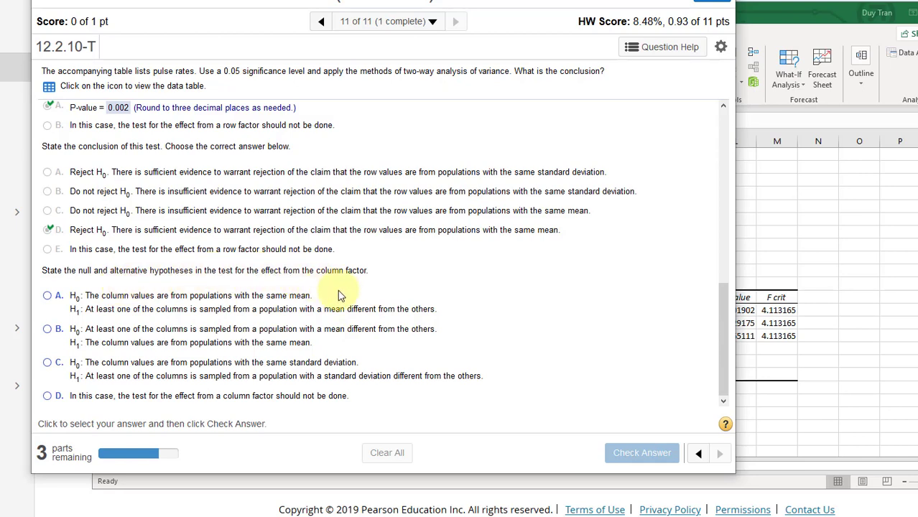
# - Check the column factor in the Excel data, then submit option A, with H0 being the same mean, as the column-factor hypotheses
pyautogui.click(776, 250)
pyautogui.scroll(10, 492, 263)
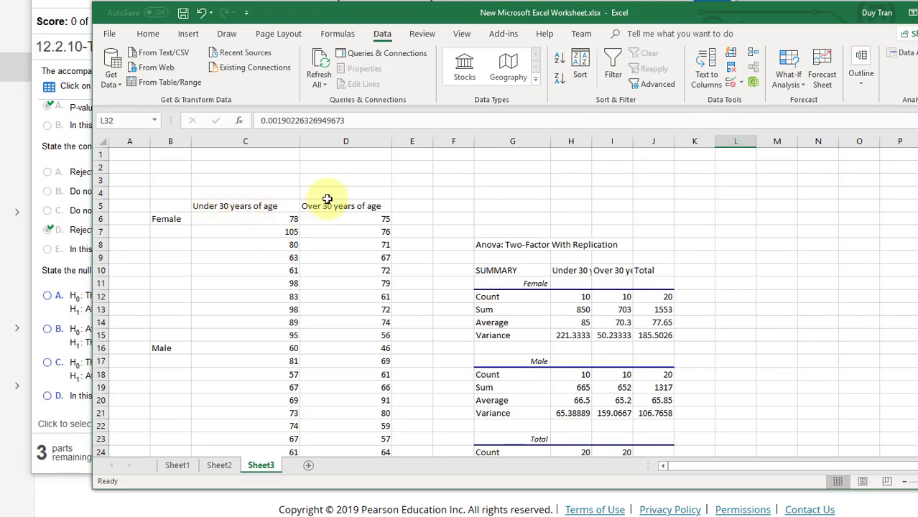
pyautogui.click(38, 273)
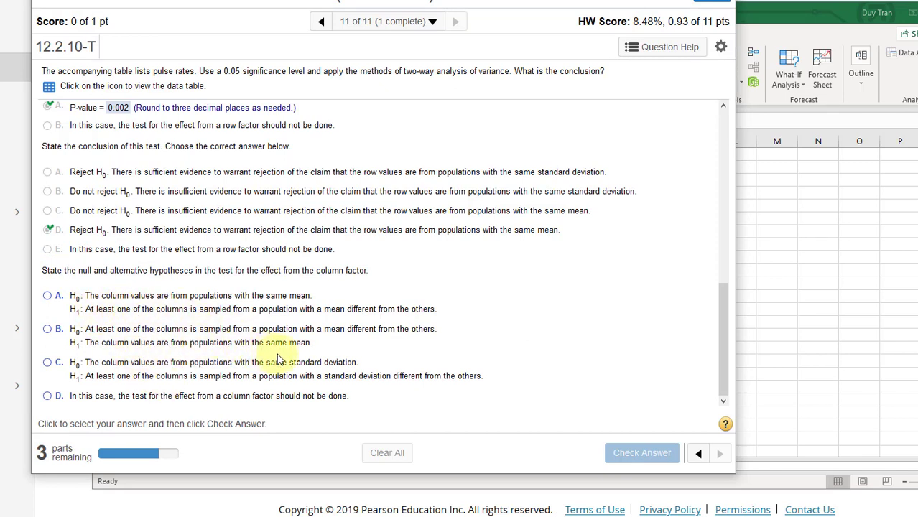
pyautogui.click(47, 297)
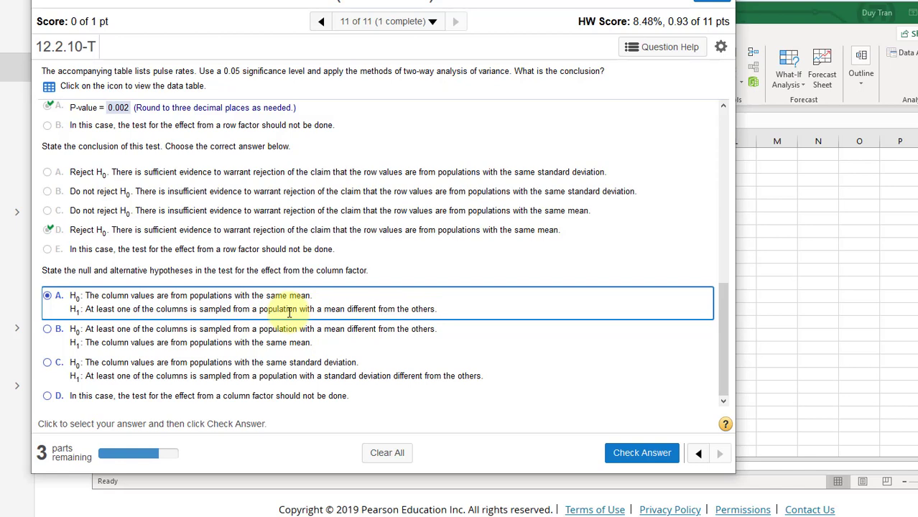
pyautogui.click(641, 453)
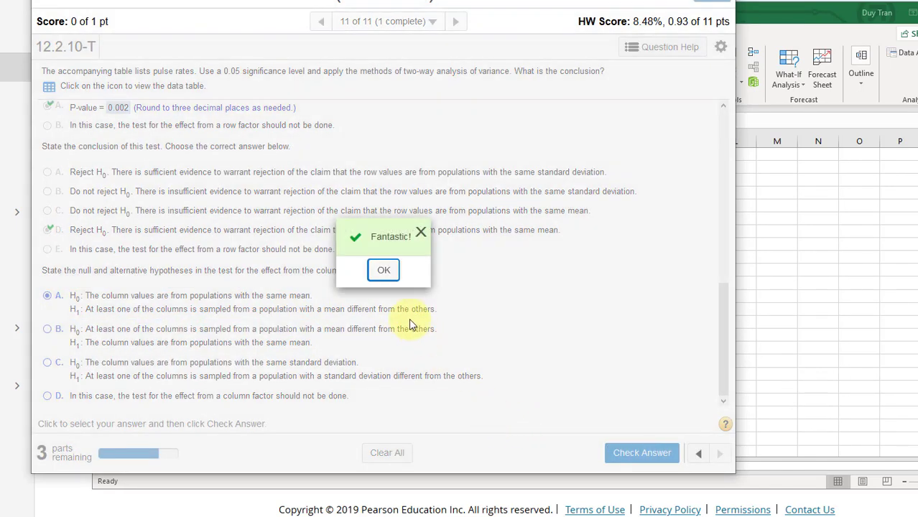
pyautogui.click(382, 269)
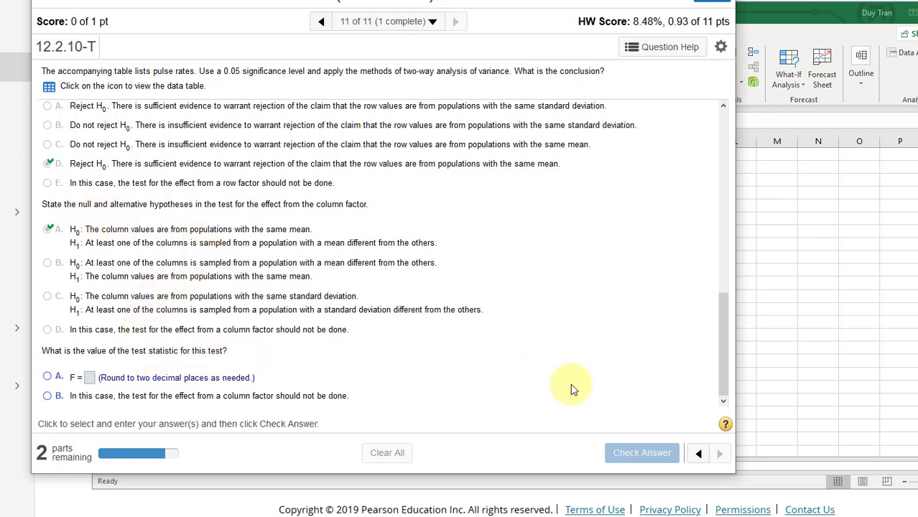
# - Look up the Columns row's F value in the Excel ANOVA table and submit option A with F = 5.16 for the column-factor test
pyautogui.click(788, 394)
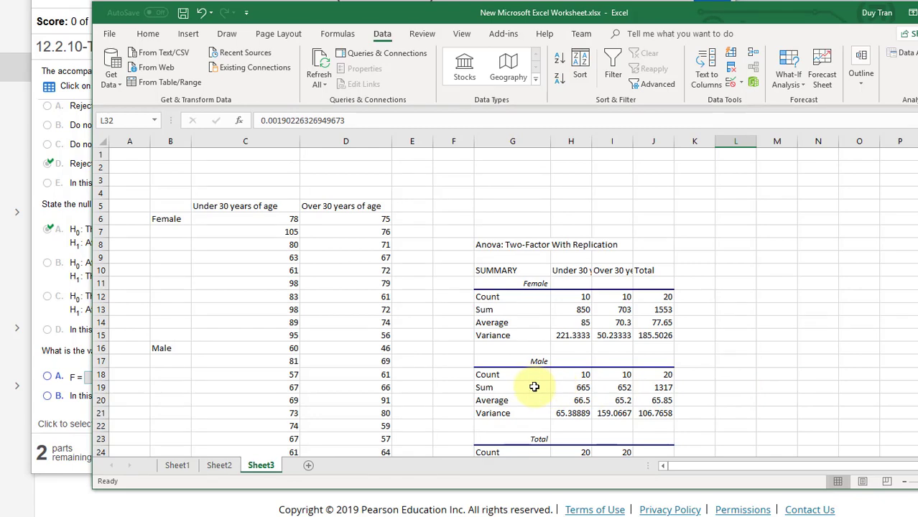
pyautogui.scroll(-5, 533, 386)
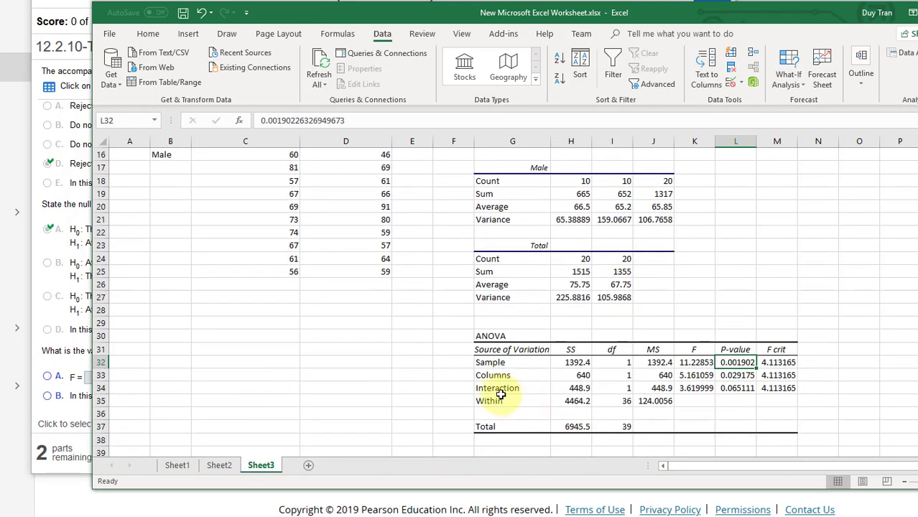
pyautogui.click(497, 375)
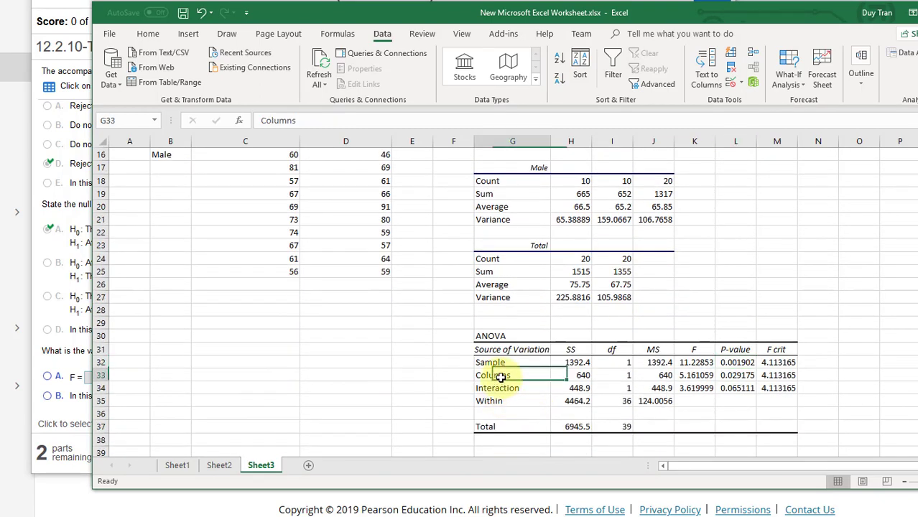
pyautogui.click(694, 351)
pyautogui.click(695, 375)
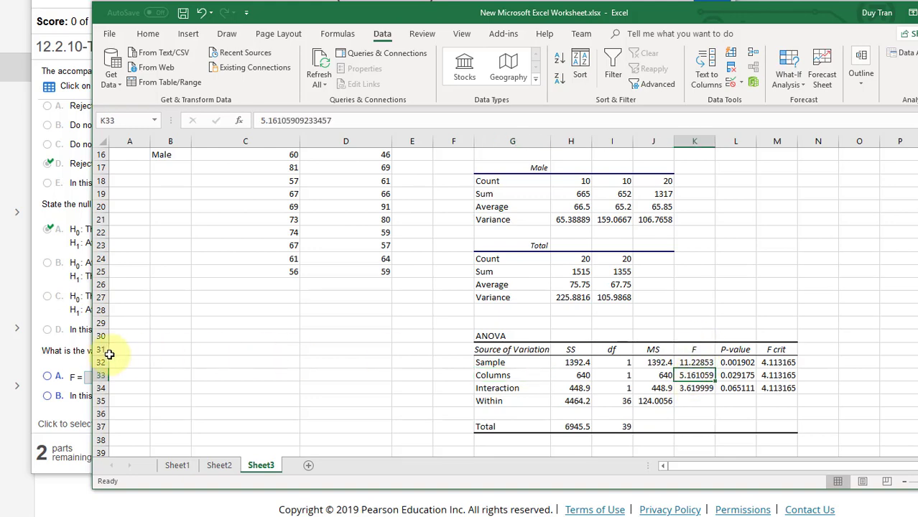
pyautogui.click(83, 377)
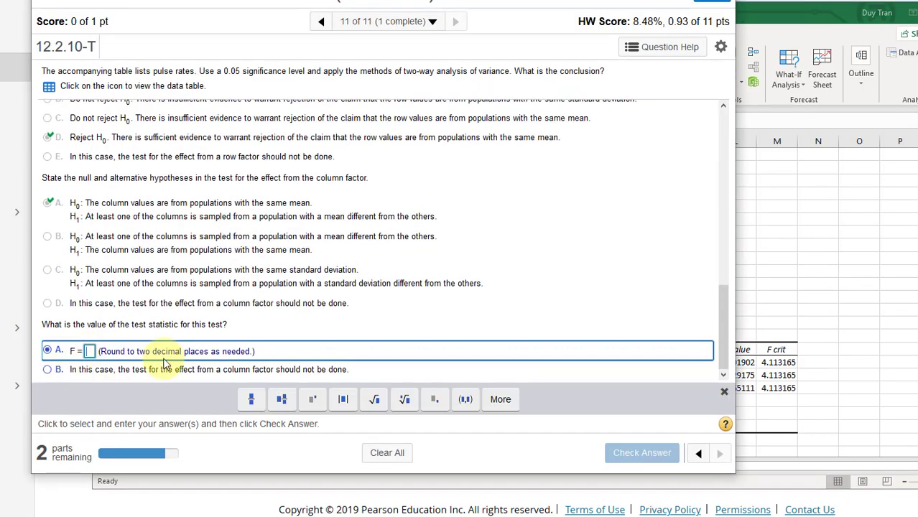
pyautogui.write('5.16')
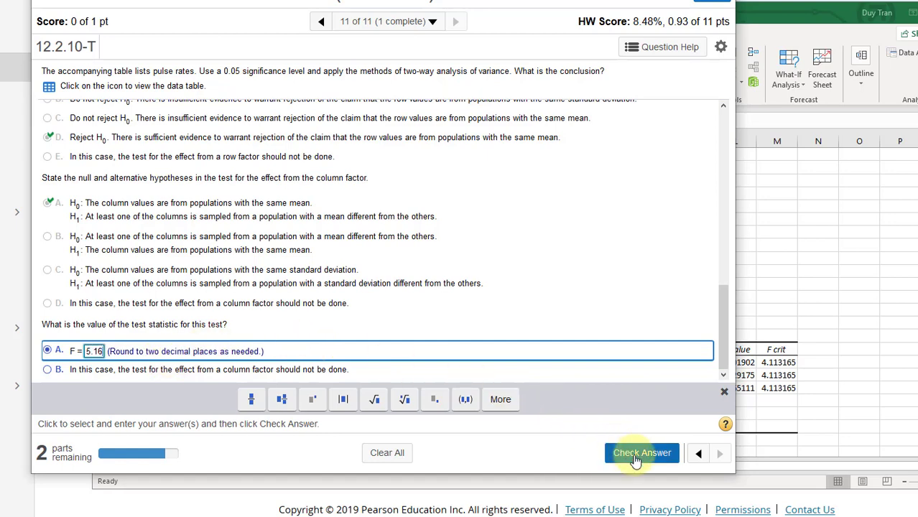
pyautogui.click(635, 454)
pyautogui.click(382, 269)
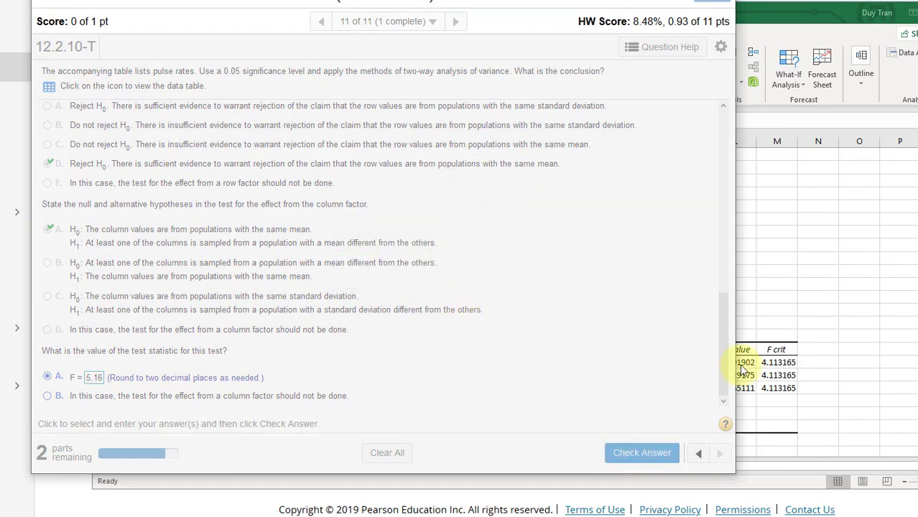
# - Look up the Columns row's P-value in the Excel ANOVA table and submit option A with P-value = 0.029 for the column-factor test
pyautogui.hotkey('alt', 'Tab')
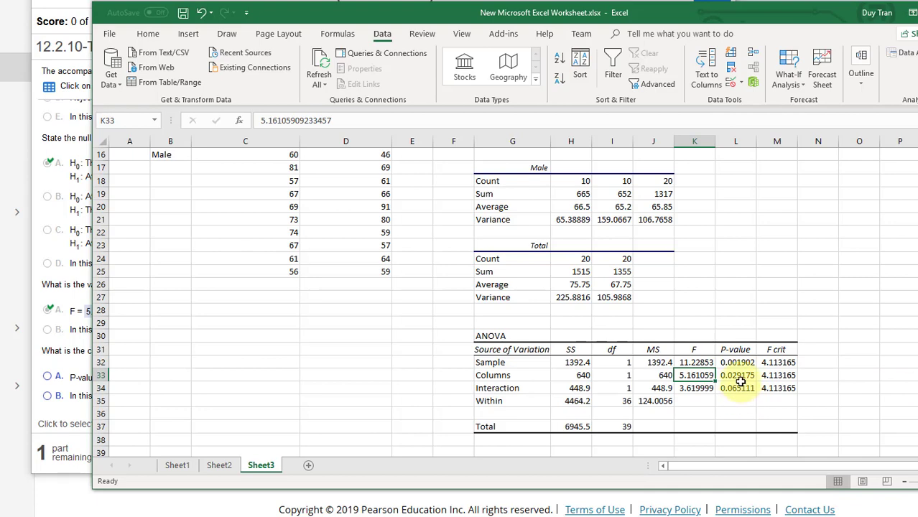
pyautogui.click(740, 378)
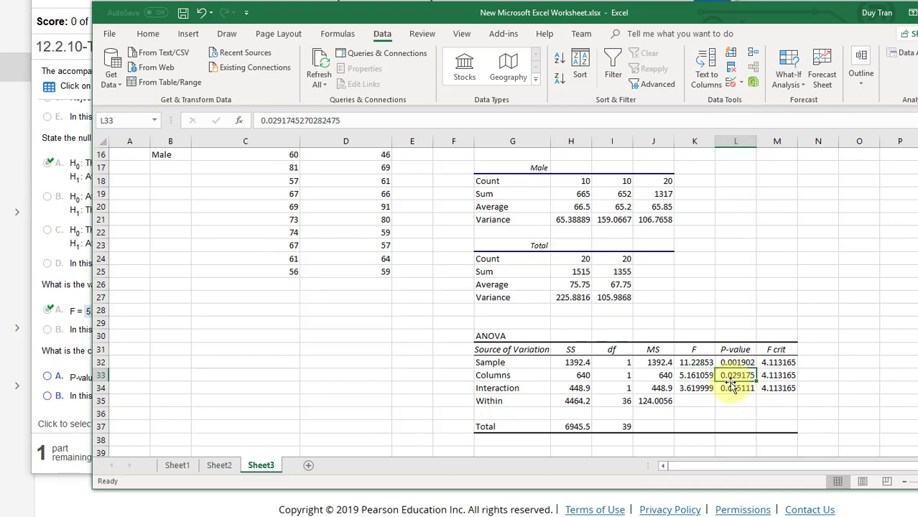
pyautogui.click(62, 396)
pyautogui.click(111, 378)
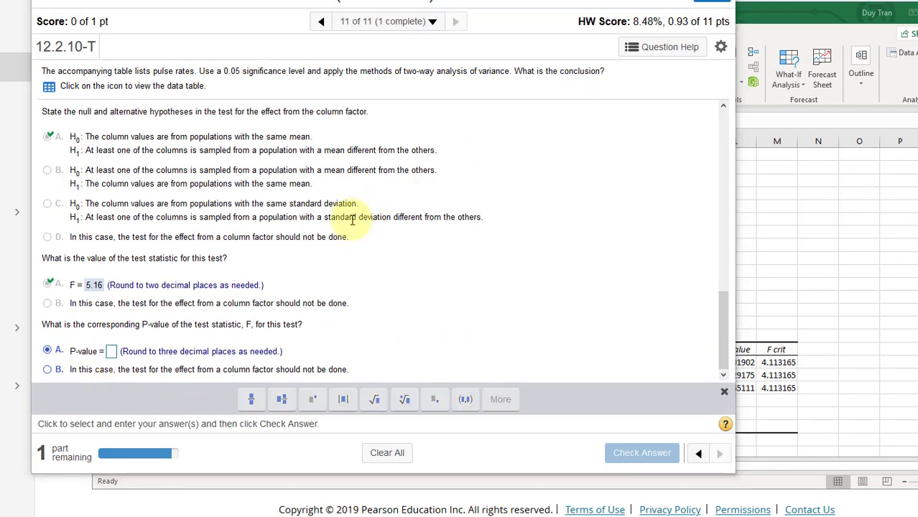
pyautogui.click(111, 352)
pyautogui.write('0.029')
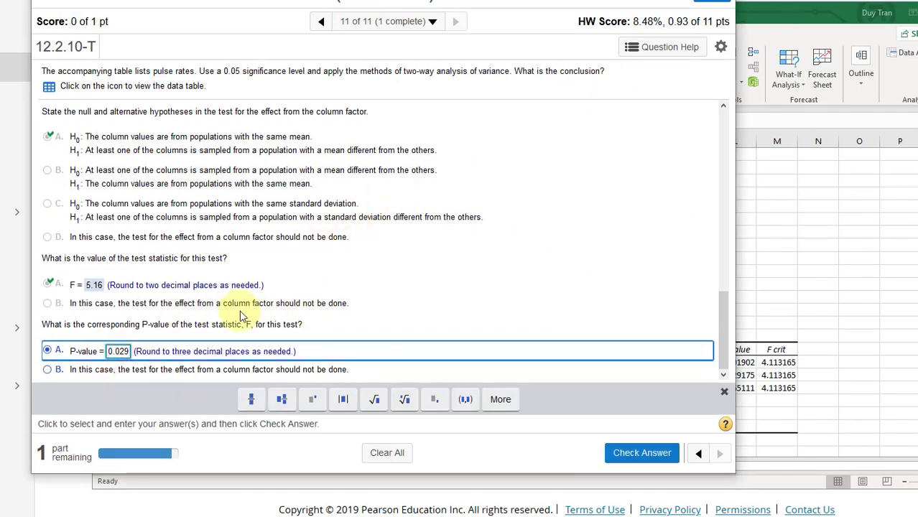
pyautogui.click(624, 454)
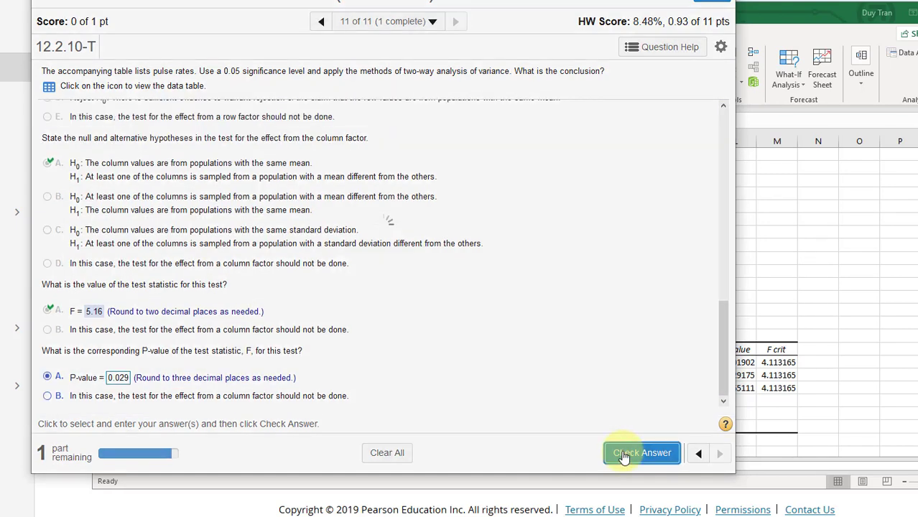
pyautogui.click(379, 273)
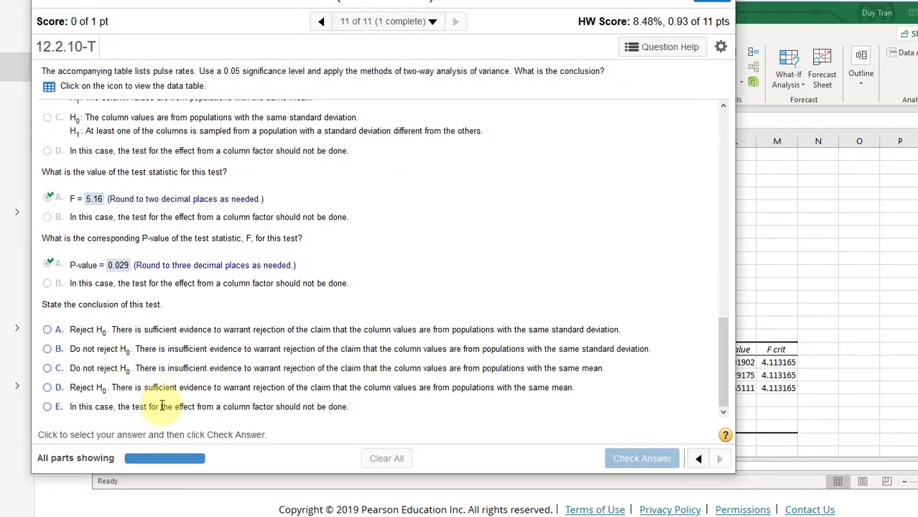
# - Review the earlier answers, then submit option D as the column-factor conclusion, rejecting H0 that the column values are from populations with the same mean
pyautogui.scroll(15, 122, 279)
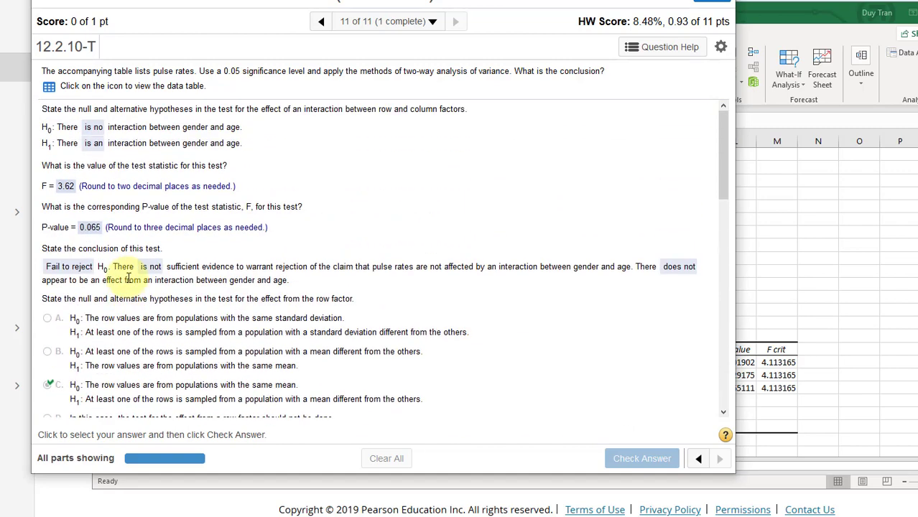
pyautogui.scroll(-10, 248, 230)
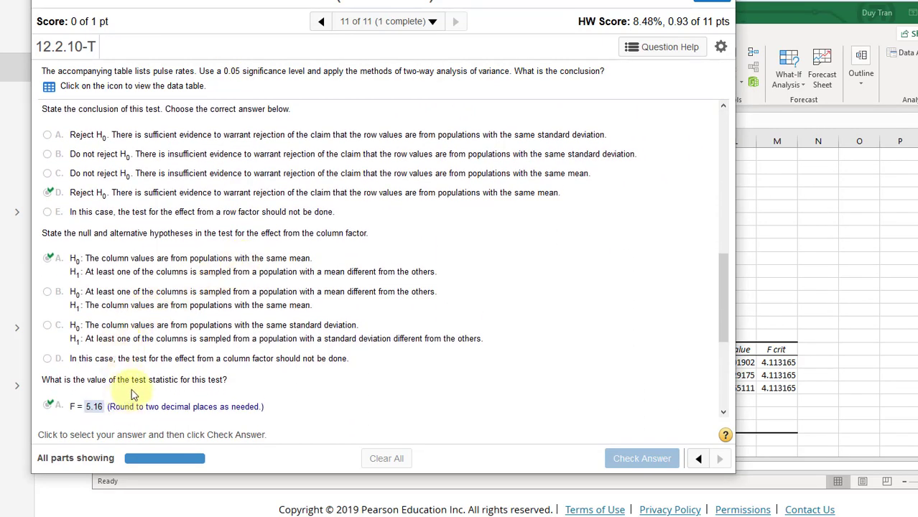
pyautogui.scroll(-5, 132, 394)
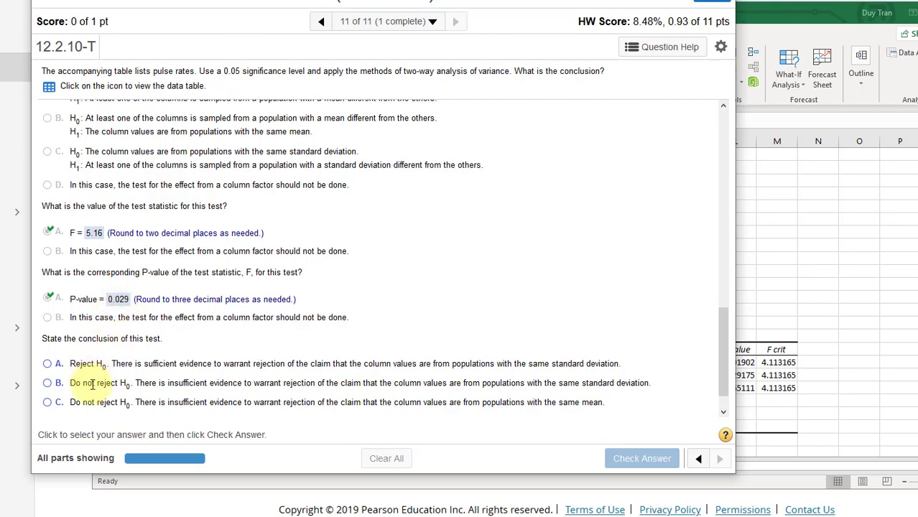
pyautogui.scroll(-1, 72, 370)
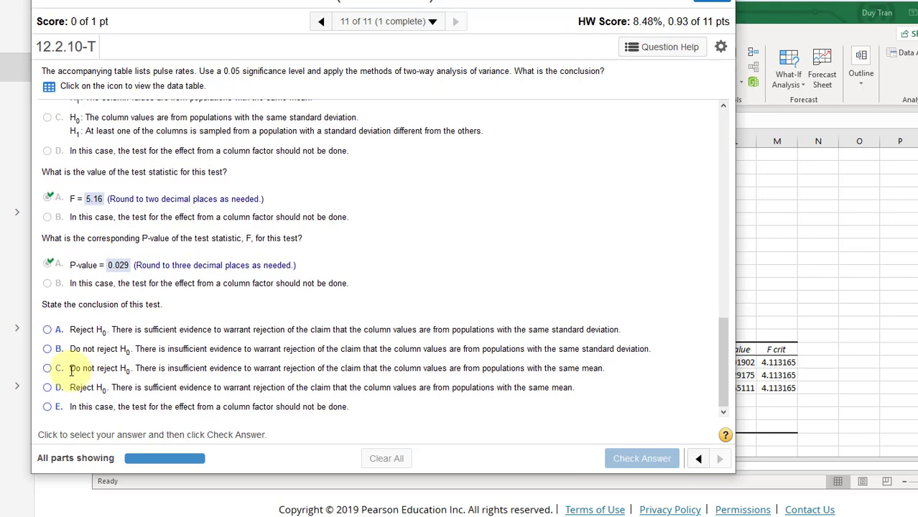
pyautogui.click(109, 332)
pyautogui.doubleClick(92, 389)
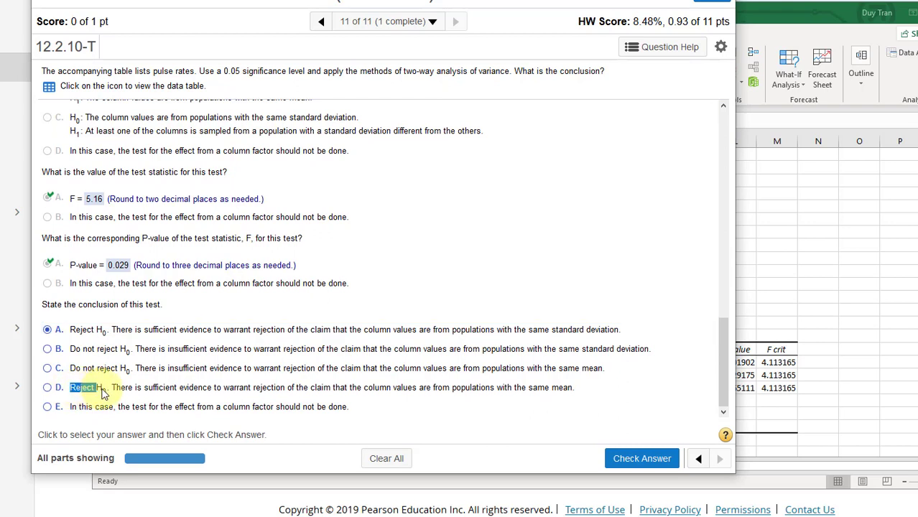
pyautogui.click(104, 391)
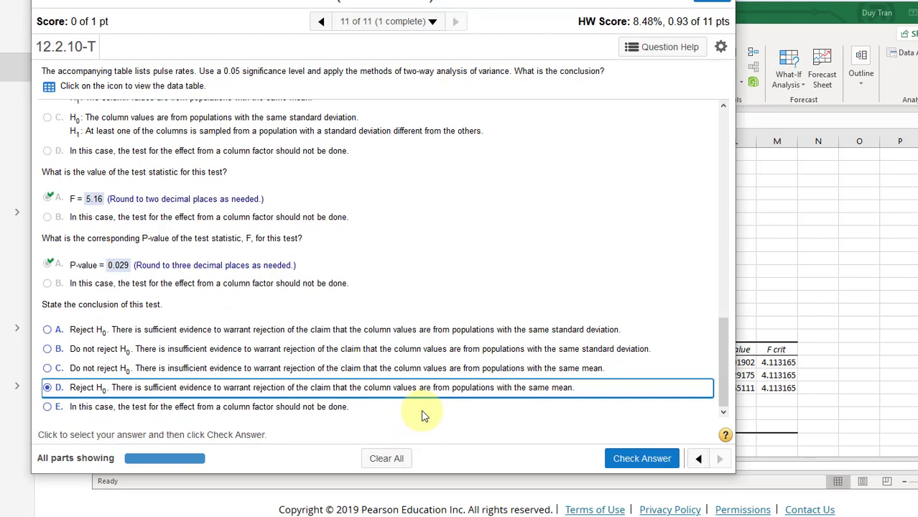
pyautogui.click(619, 461)
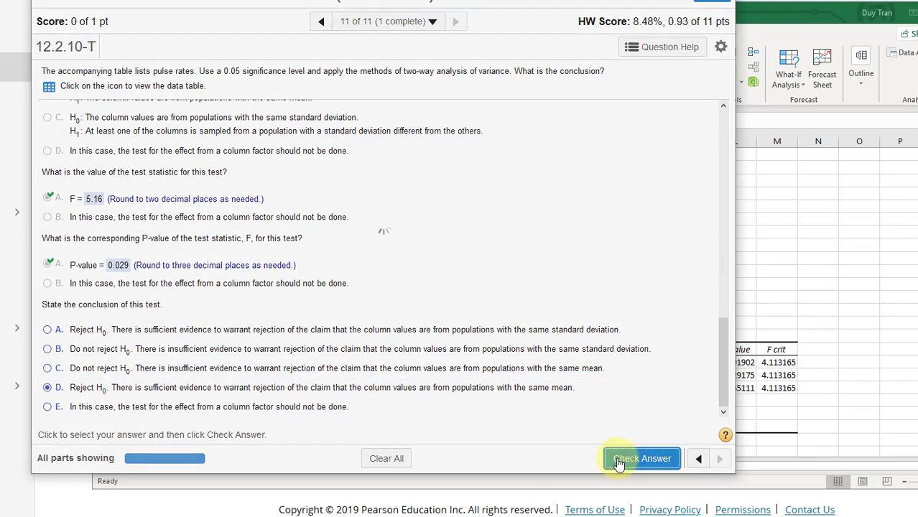
pyautogui.click(381, 270)
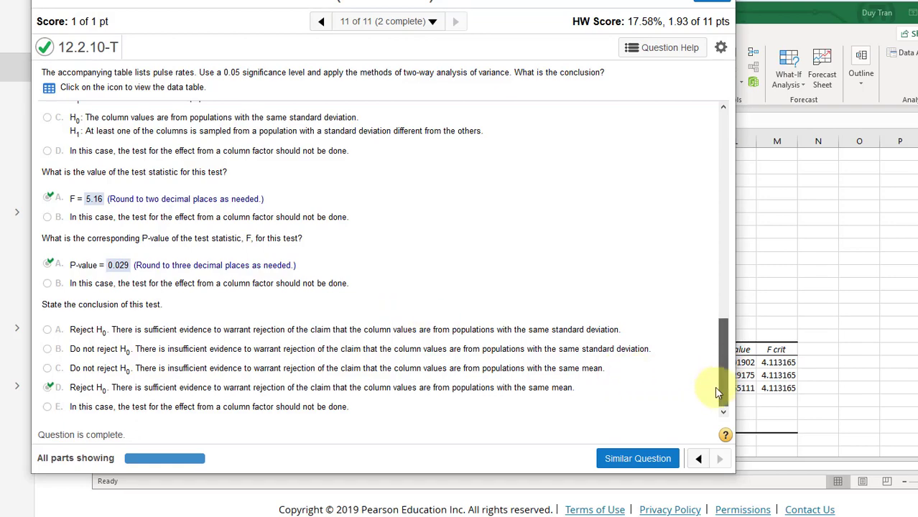
pyautogui.moveTo(713, 387); pyautogui.dragTo(722, 119)
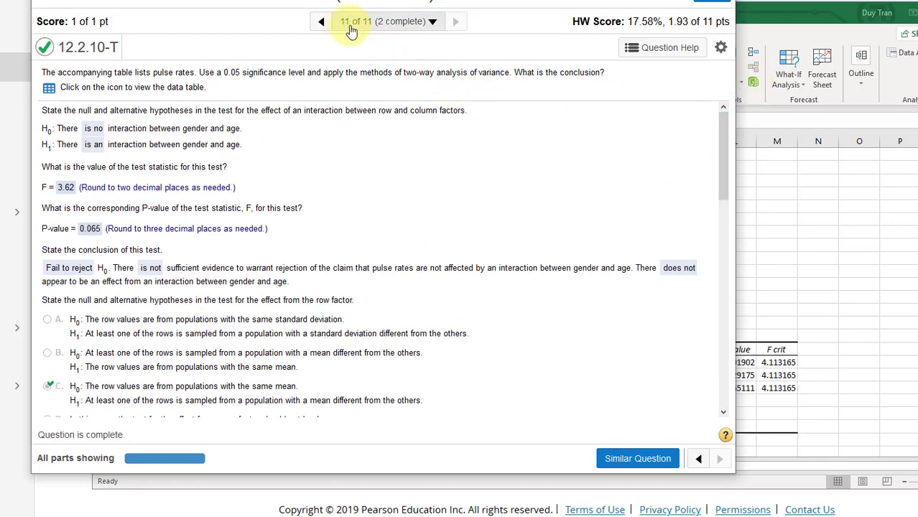